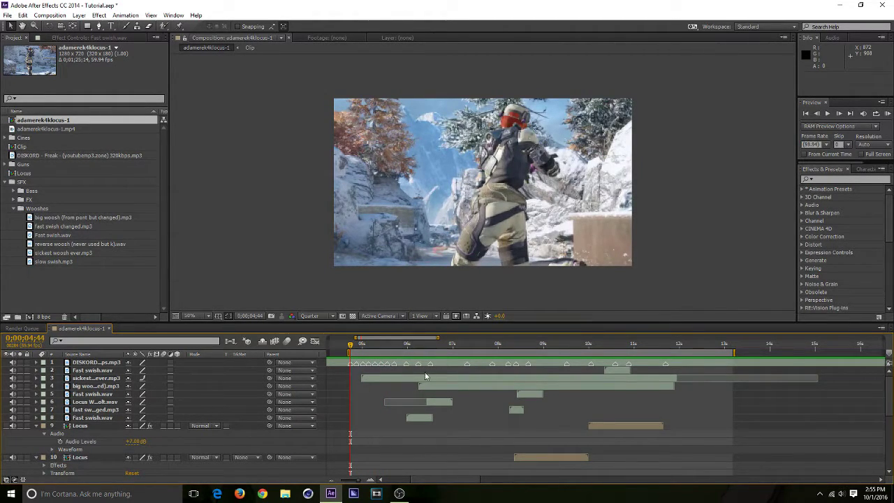
Collapse the expanded property groups of the Locus and Clip layers in the timeline
left_click(35, 426)
left_click(36, 433)
left_click(38, 442)
left_click(38, 449)
scroll(94, 444, "down", 2)
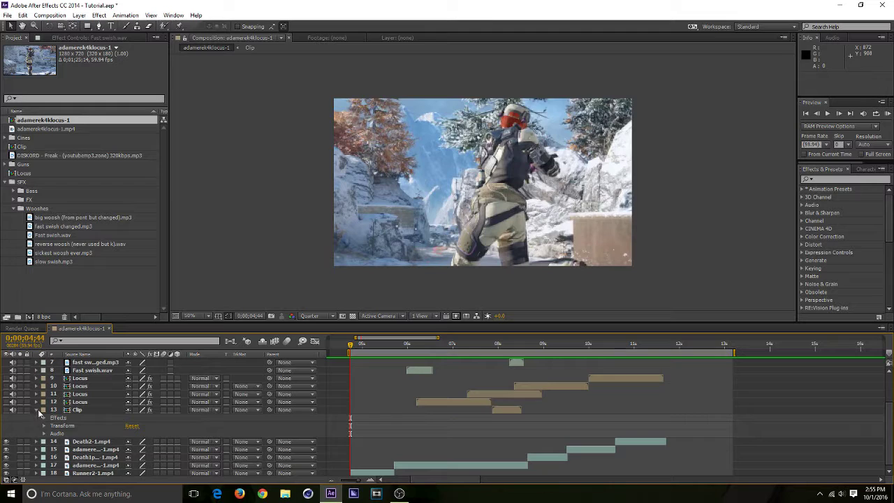
left_click(38, 410)
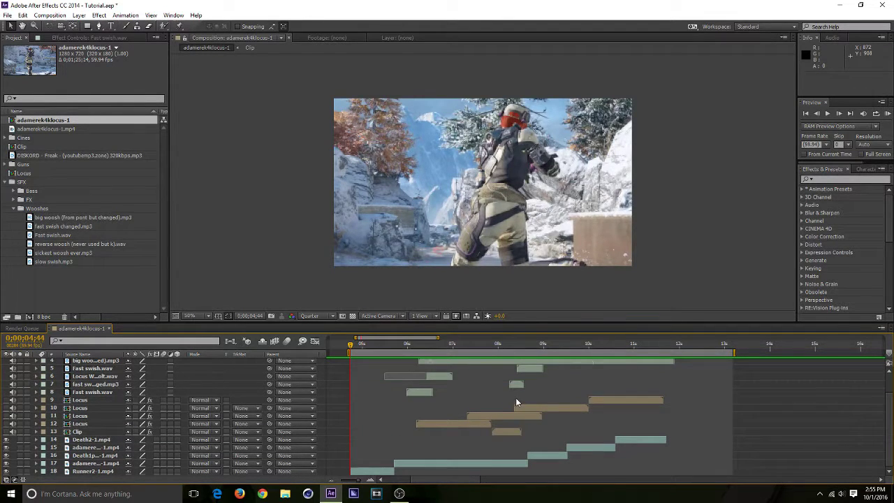
Play the preview of the edit and scrub through the timeline to review the clips and the layer stack
scroll(516, 402, "up", 1)
key("space")
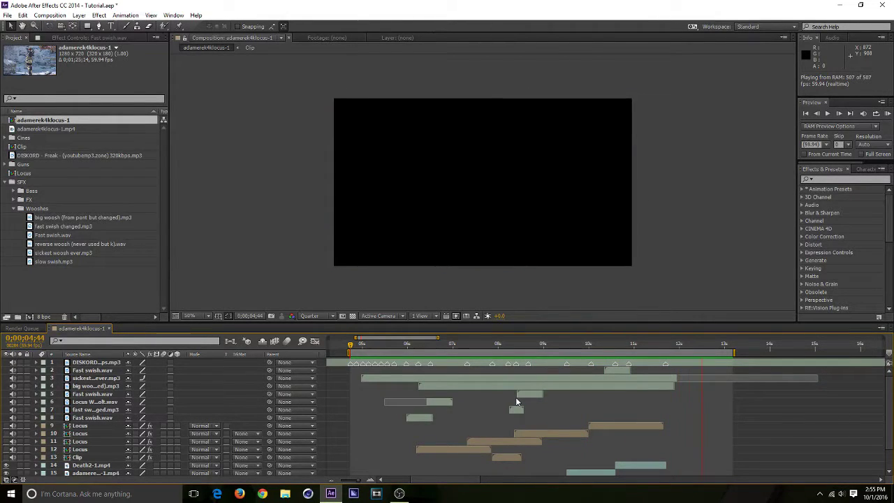
key("space")
left_click_drag(476, 343, 420, 364)
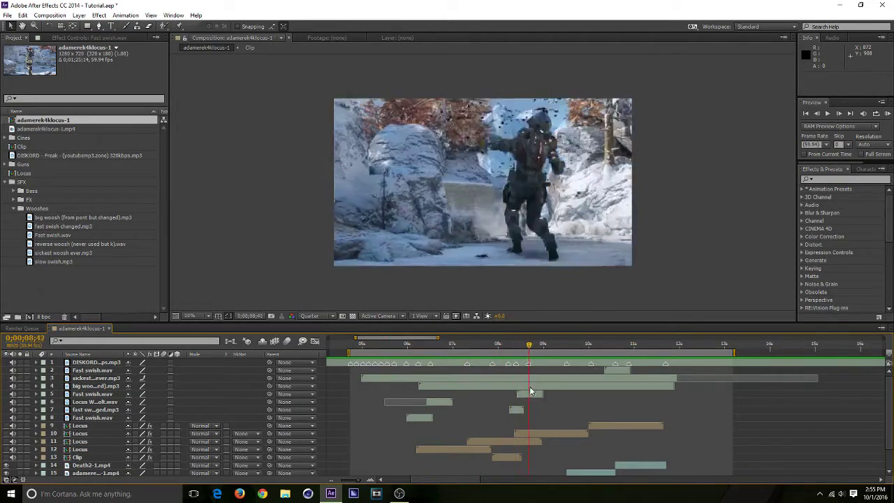
left_click_drag(590, 387, 519, 388)
scroll(594, 413, "down", 1)
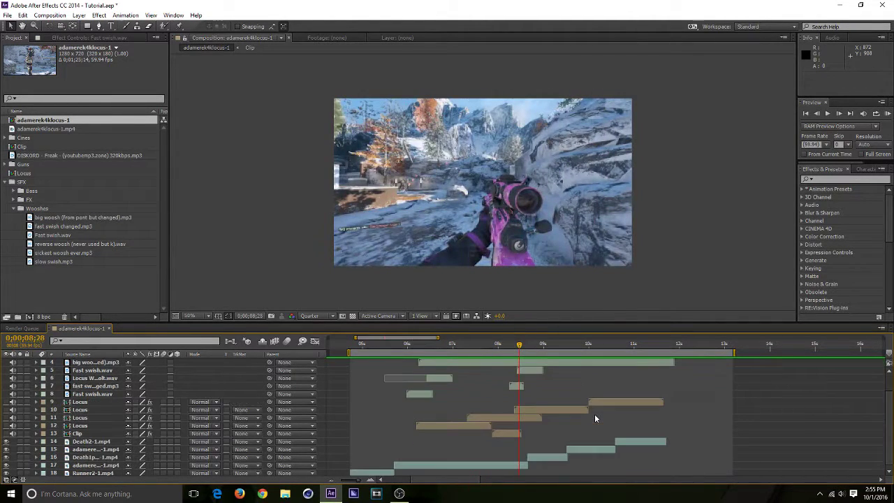
scroll(594, 414, "up", 1)
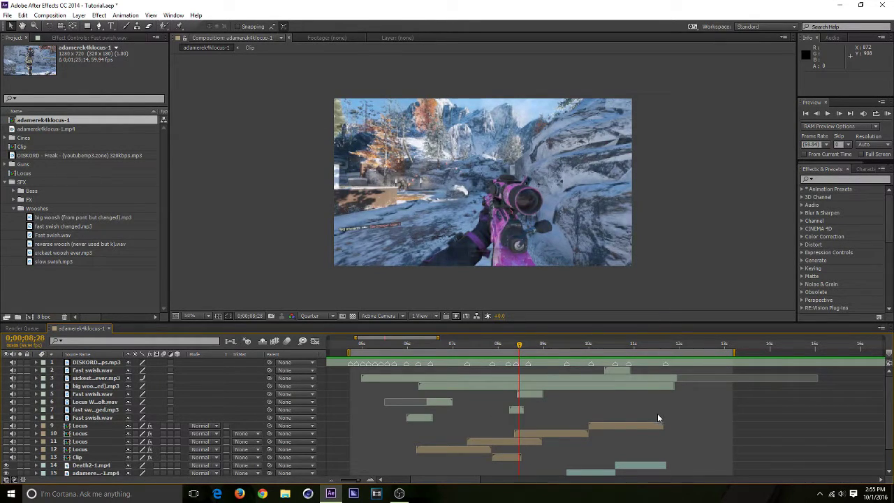
scroll(630, 448, "down", 1)
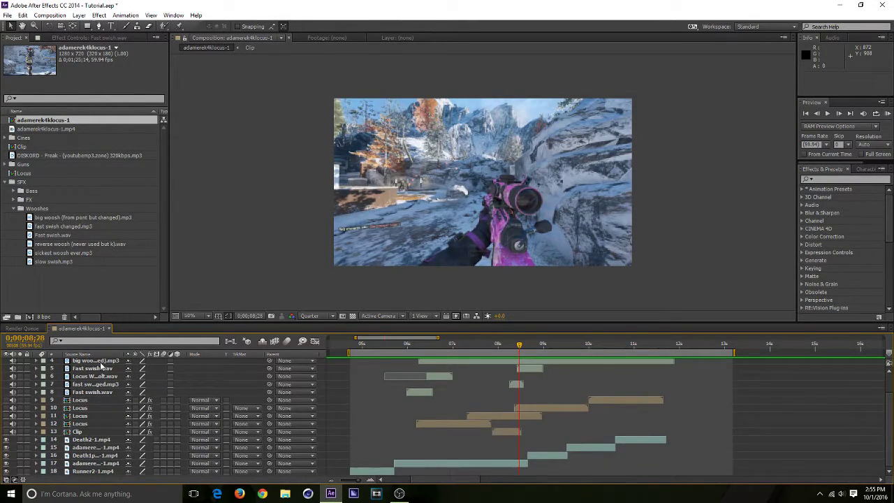
scroll(99, 419, "up", 1)
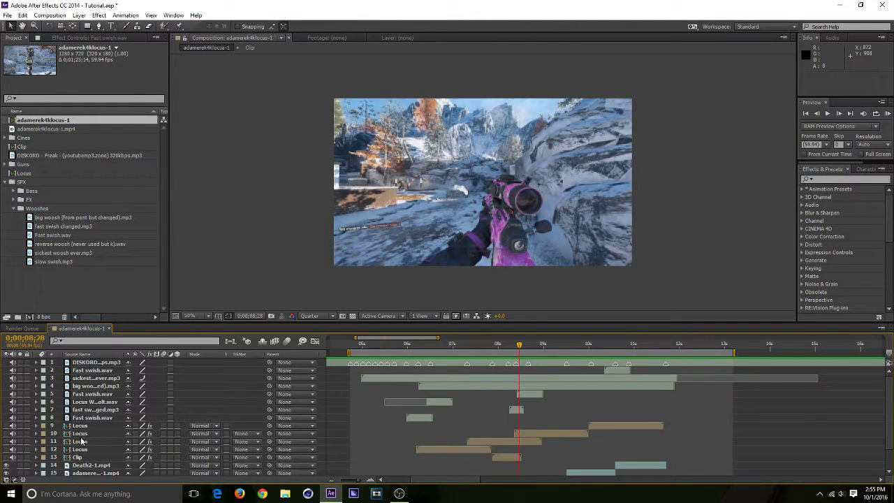
Create an adjustment layer above the uppermost Locus layer and rename it cc
left_click(77, 427)
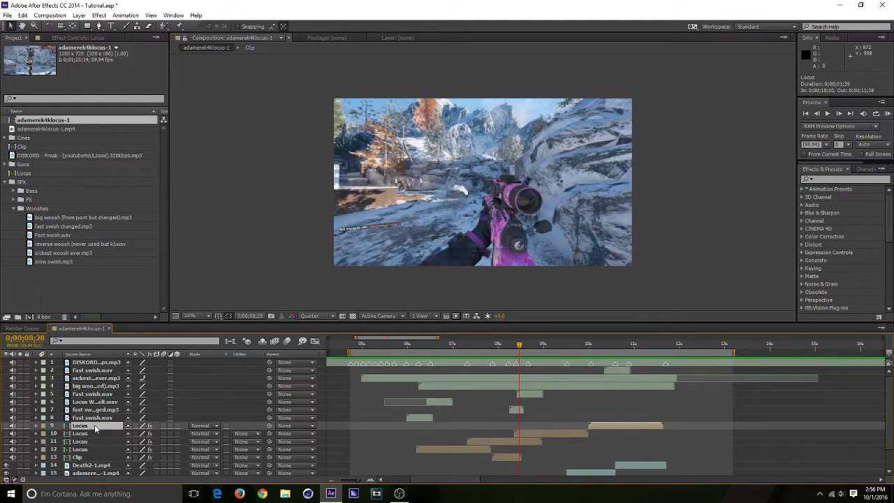
key("ctrl+alt+y")
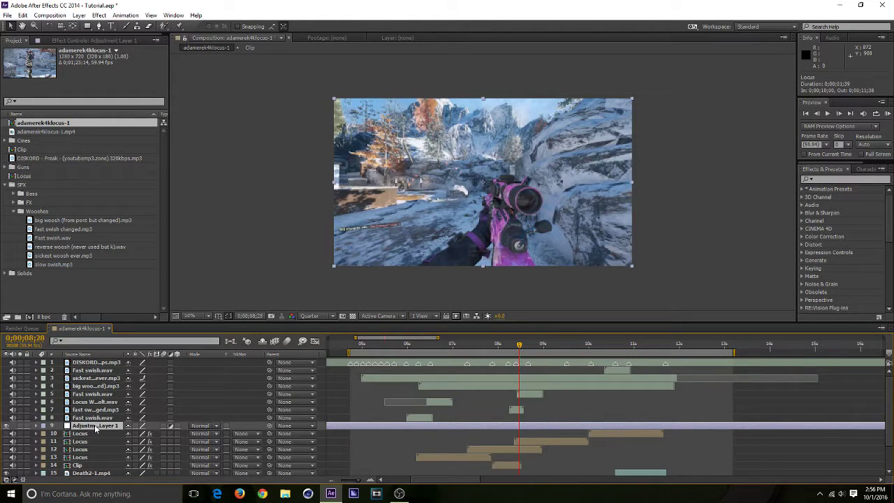
key("Return")
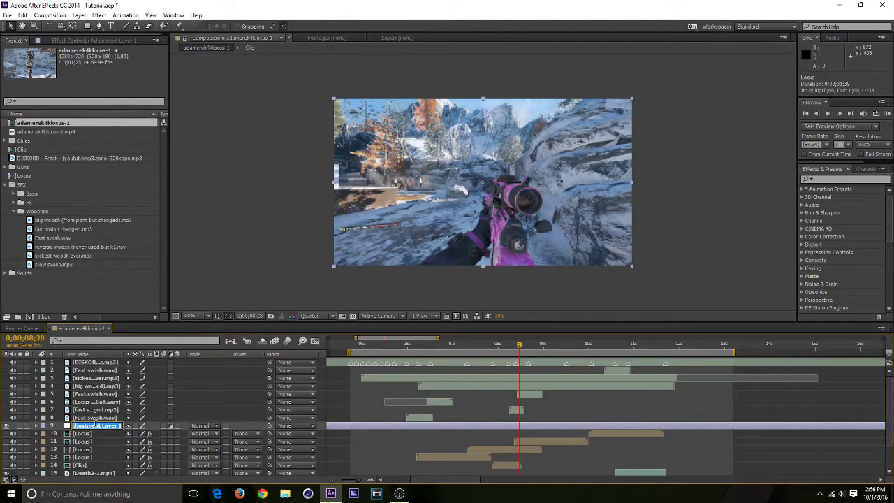
type("cc")
key("Return")
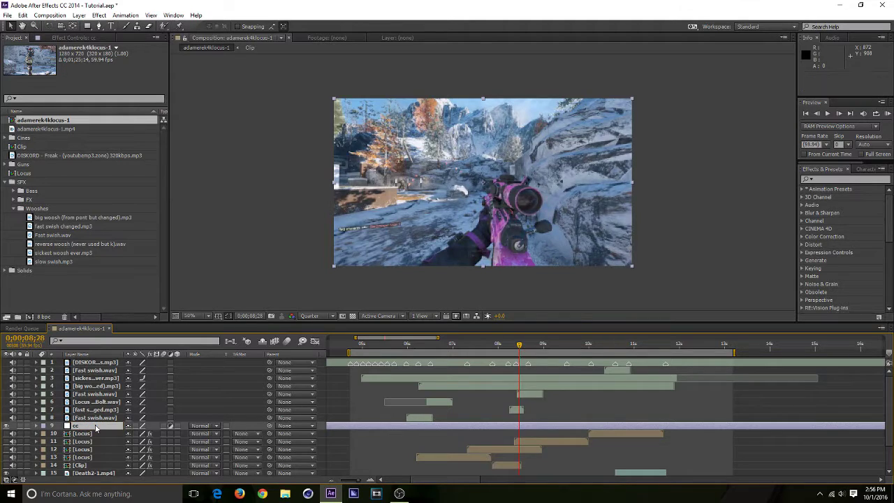
Find the Magic Bullet Looks effect, apply it to the cc adjustment layer and save the project
left_click(825, 179)
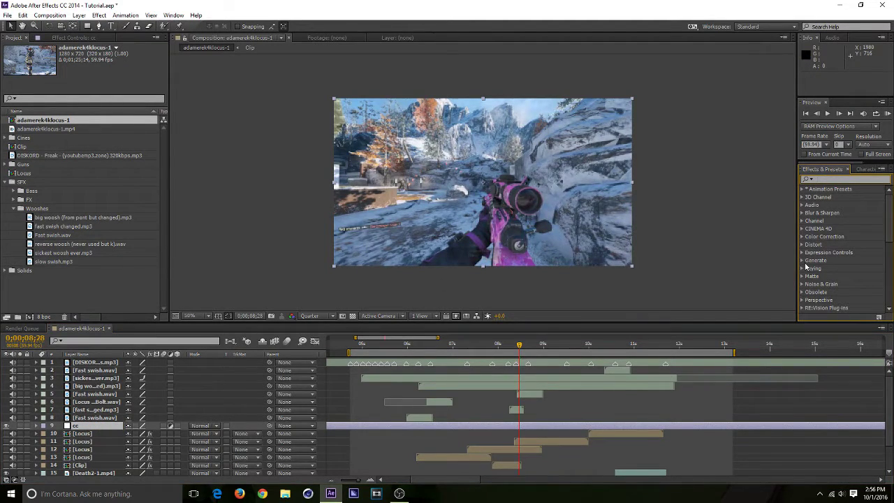
type("looks")
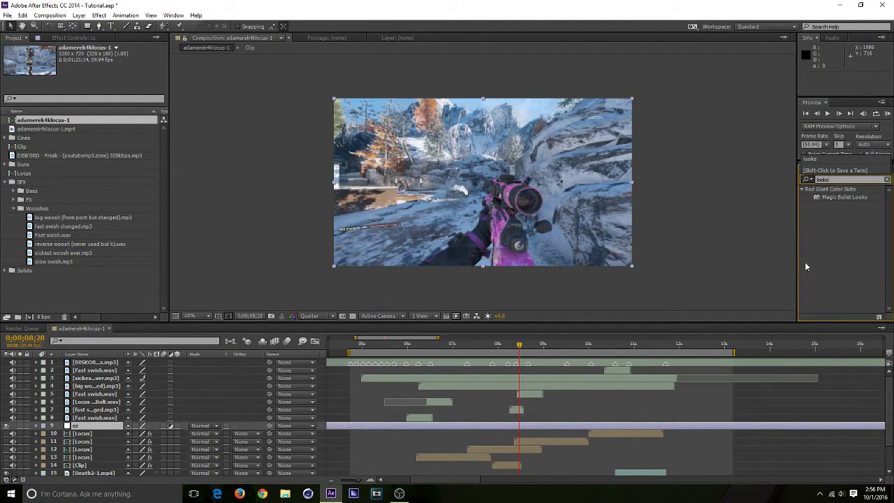
left_click_drag(853, 201, 572, 424)
key("ctrl+s")
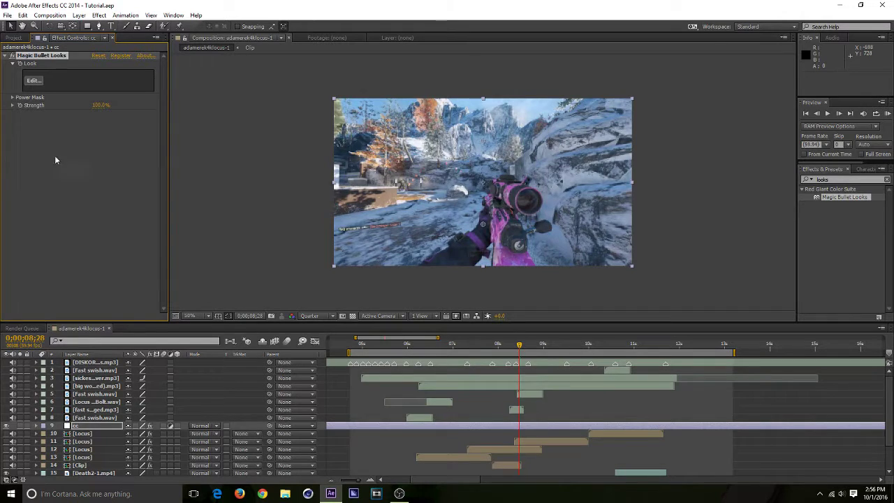
Open the look for editing and add a Print Bleach Bypass in the Post stage with Silver Retention at 74%
left_click(33, 80)
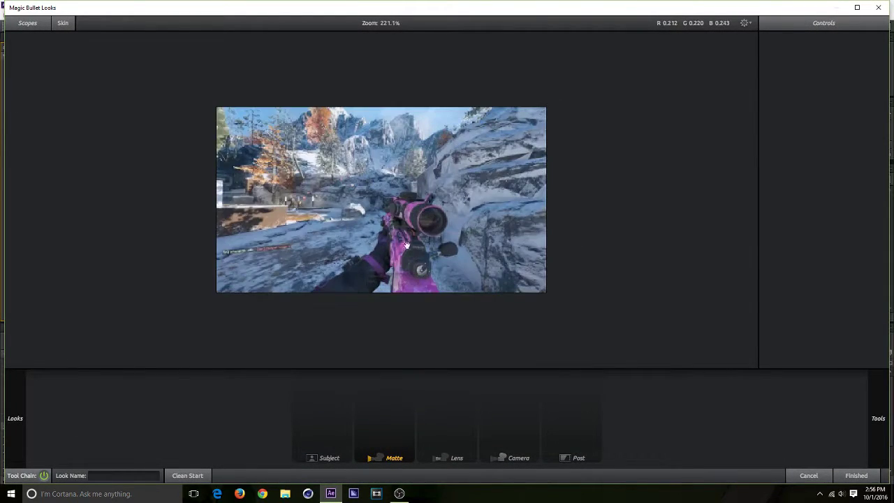
left_click(856, 7)
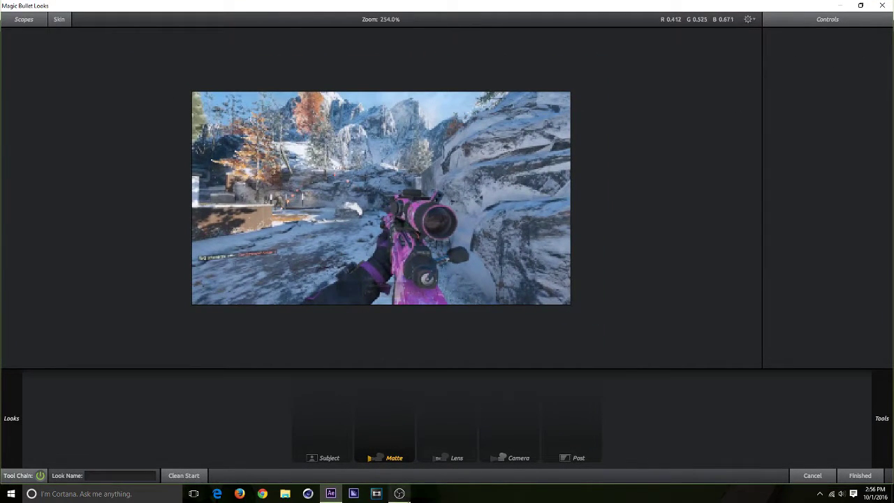
mouse_move(399, 492)
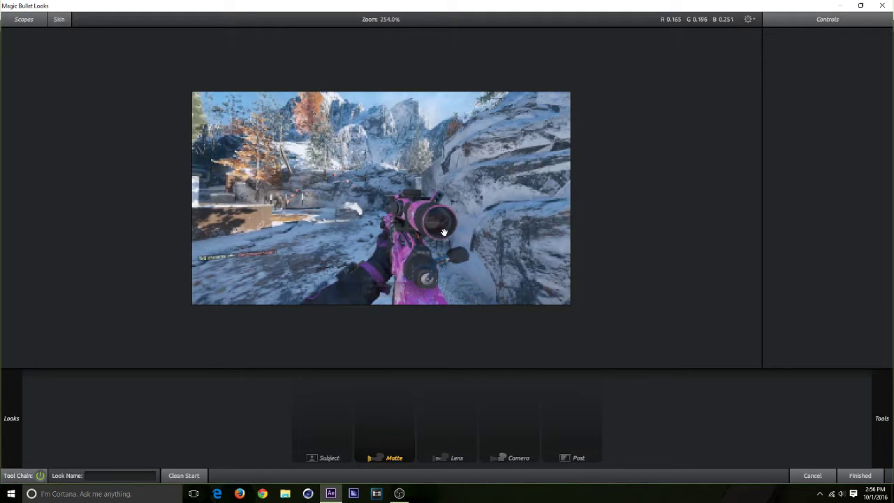
mouse_move(879, 419)
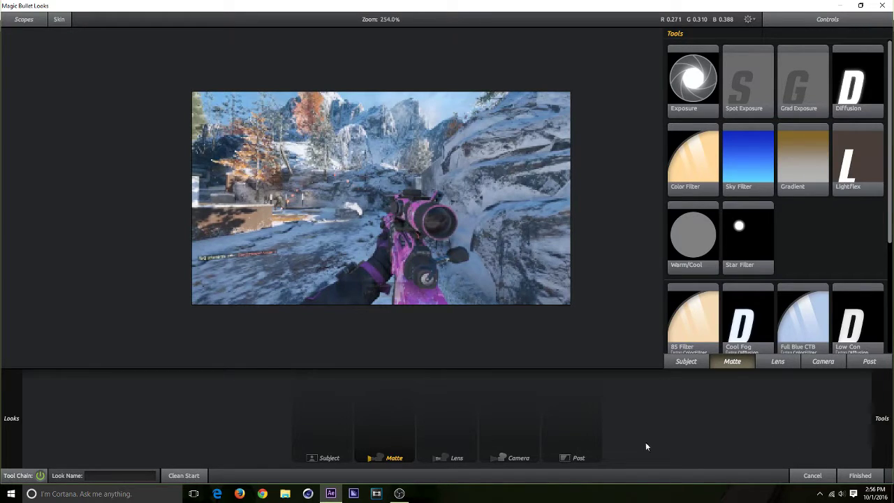
left_click(870, 361)
left_click_drag(747, 157, 399, 215)
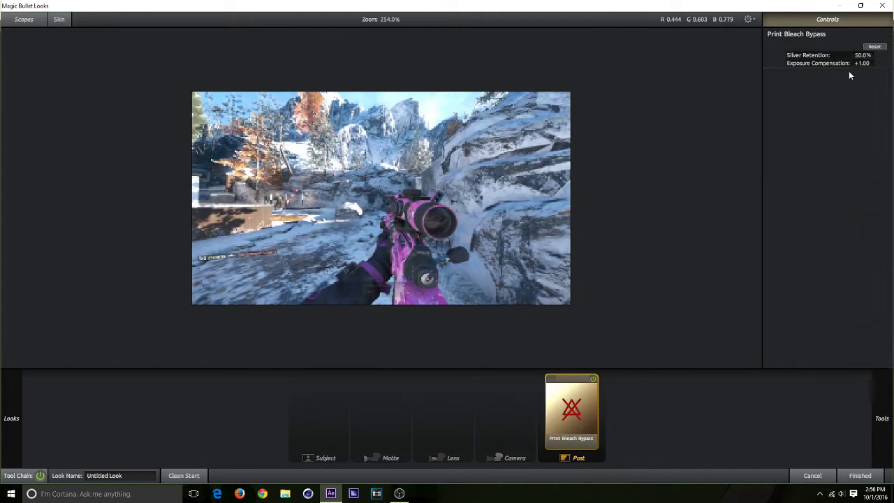
mouse_move(860, 55)
left_mouse_down()
mouse_move(887, 55)
mouse_move(874, 54)
left_mouse_up()
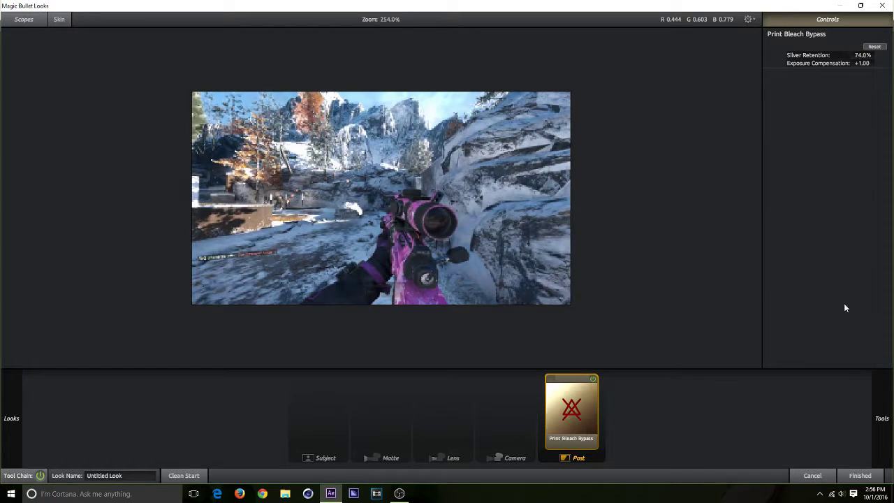
Add a Neg Bleach Bypass in the Camera stage and set its Silver Retention to 100%
mouse_move(871, 398)
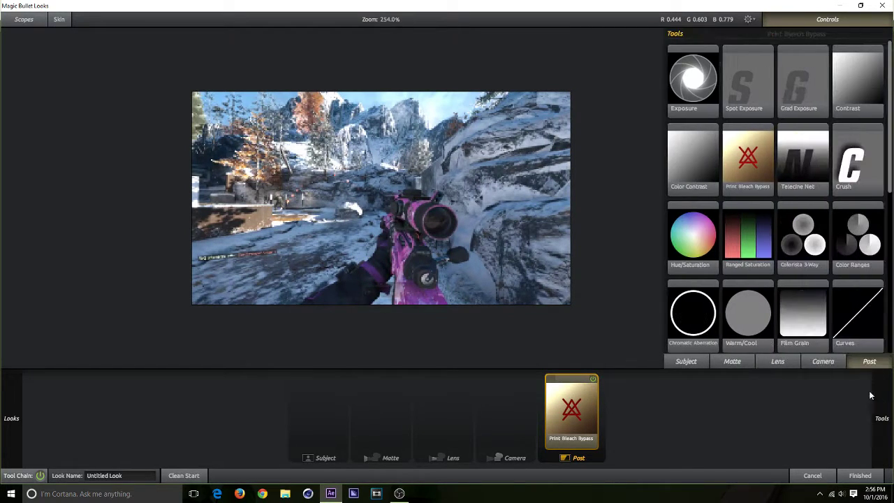
left_click(822, 361)
left_click_drag(870, 83, 461, 226)
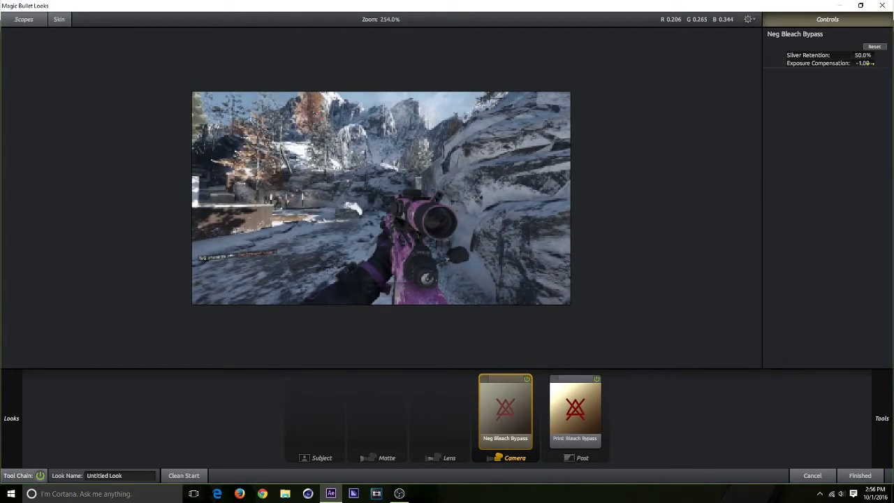
left_click_drag(860, 55, 890, 55)
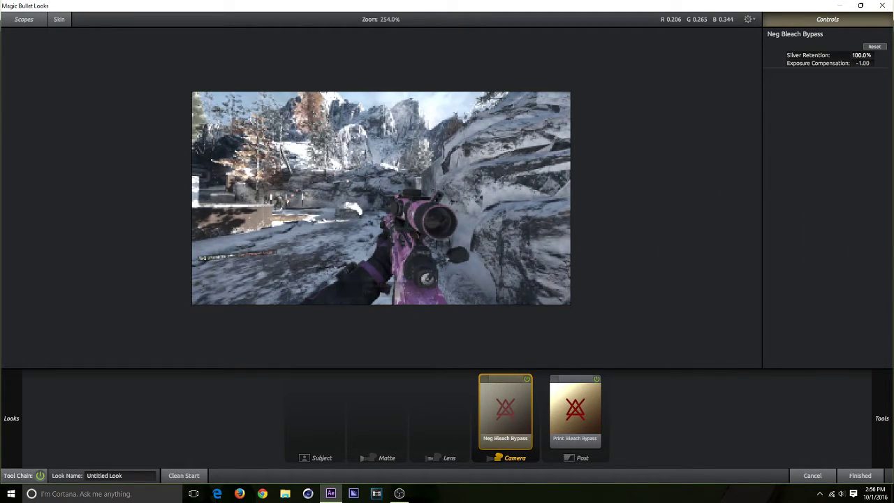
Set the Print Bleach Bypass Silver Retention to 82% and compare it with the Neg Bleach Bypass settings
left_click(587, 421)
mouse_move(864, 56)
left_mouse_down()
mouse_move(853, 55)
mouse_move(881, 55)
mouse_move(873, 55)
left_mouse_up()
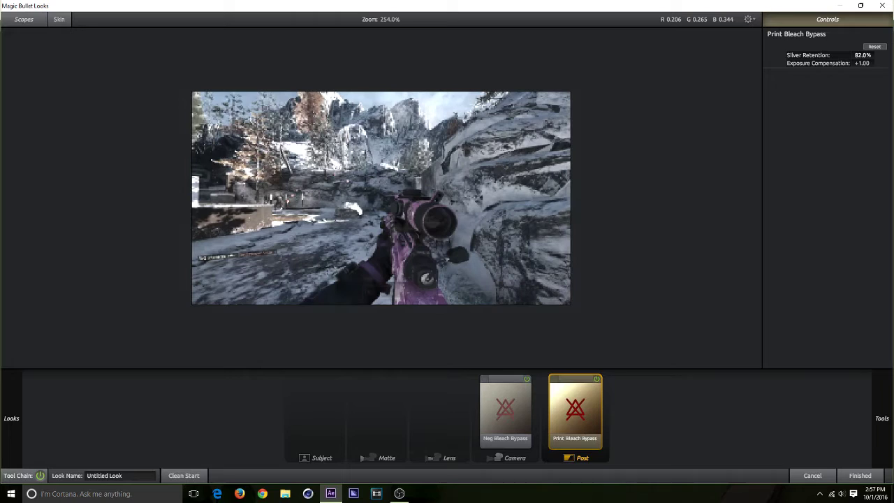
left_click(511, 373)
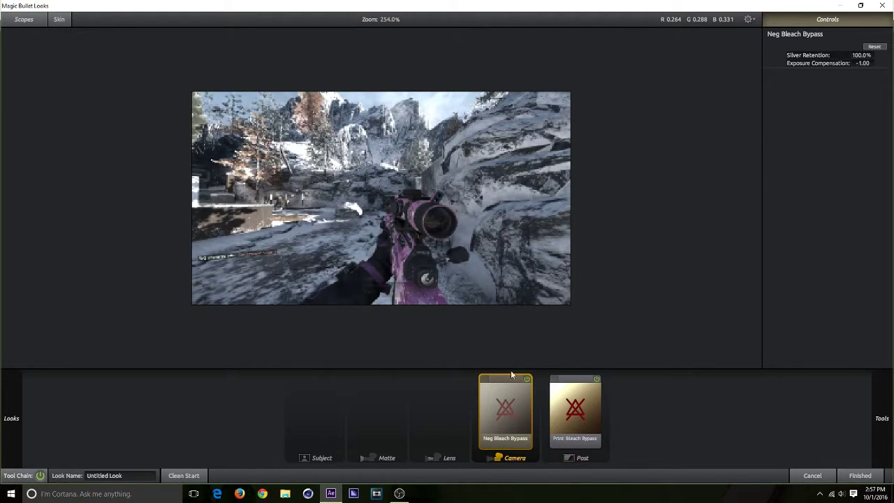
left_click(575, 408)
left_click(524, 408)
Add a Vignette in the Lens stage and enlarge its radius until the circle reaches well beyond the frame
mouse_move(891, 426)
left_click(779, 362)
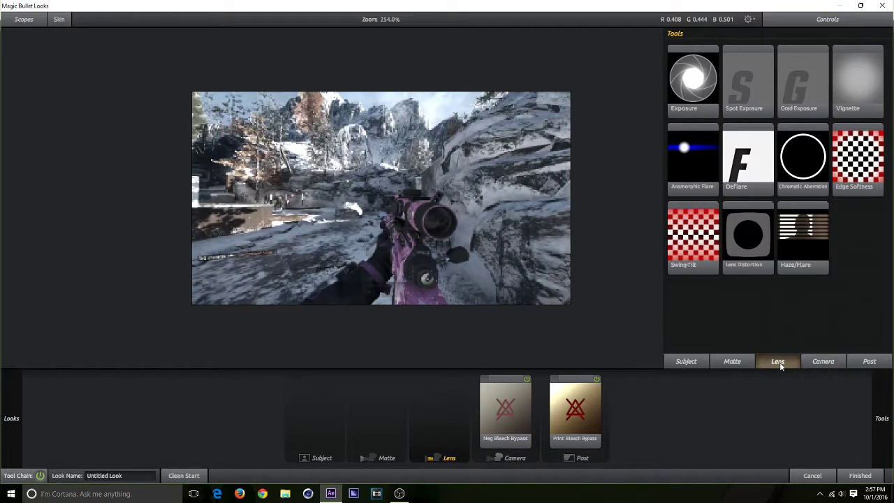
double_click(857, 81)
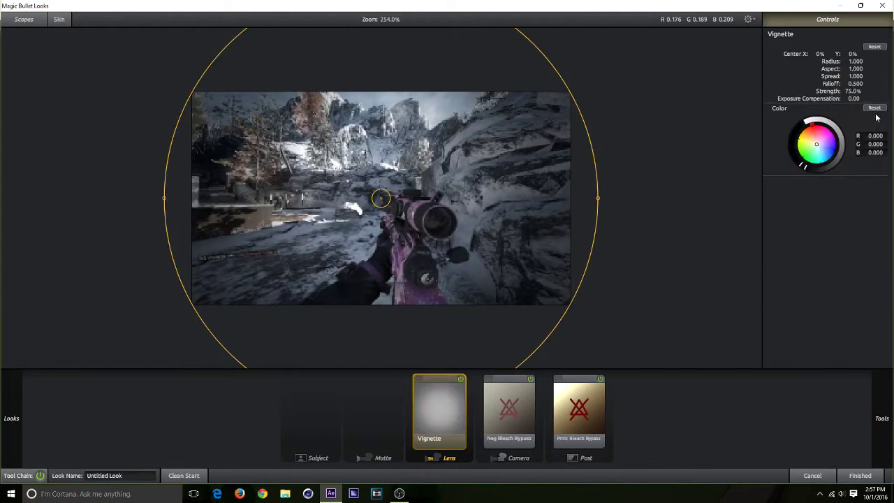
left_click_drag(855, 61, 893, 62)
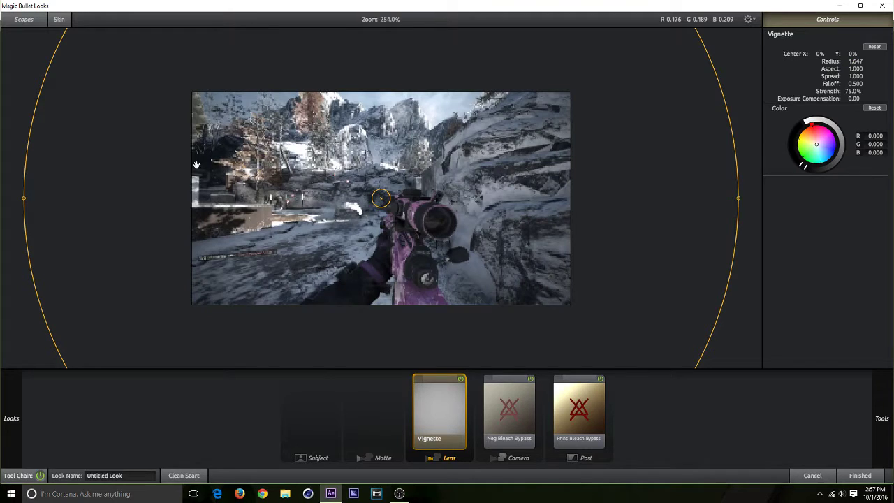
mouse_move(853, 62)
left_mouse_down()
mouse_move(828, 61)
mouse_move(863, 61)
left_mouse_up()
Add an Anamorphic Flare in the Lens stage and adjust its Threshold for a subtle blue flare
mouse_move(882, 418)
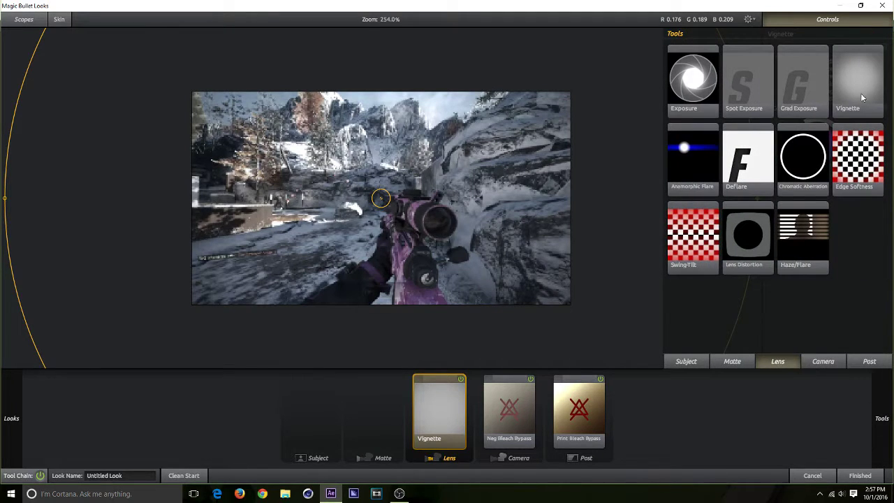
left_click_drag(690, 160, 426, 235)
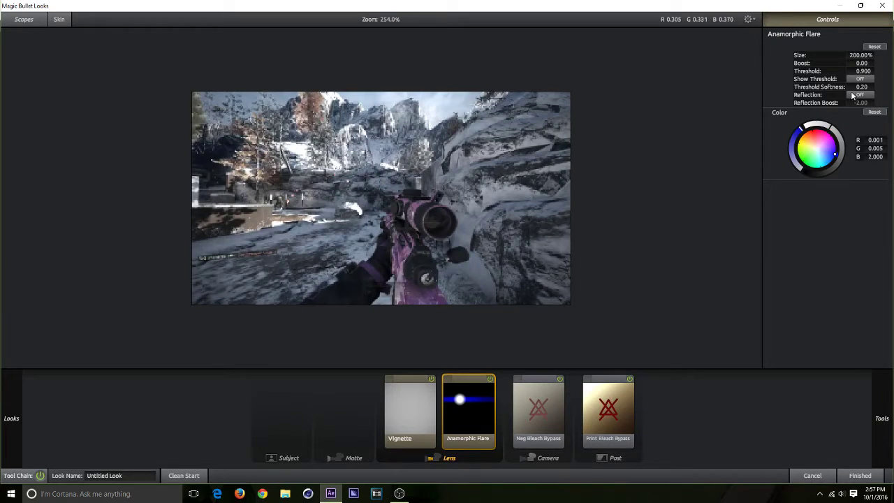
left_click_drag(854, 73, 592, 114)
left_click_drag(863, 71, 892, 71)
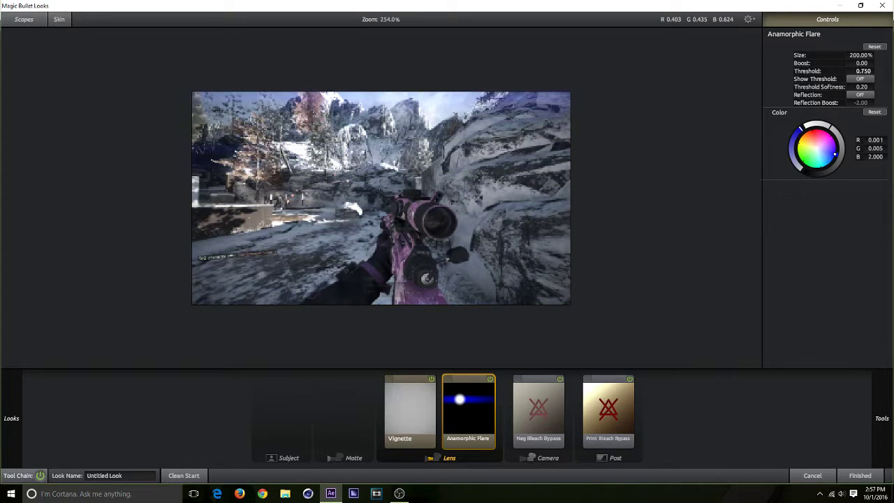
left_click_drag(863, 71, 851, 71)
Add a Haze/Flare in the Lens stage and set its Matte Box Size to 100%
mouse_move(875, 419)
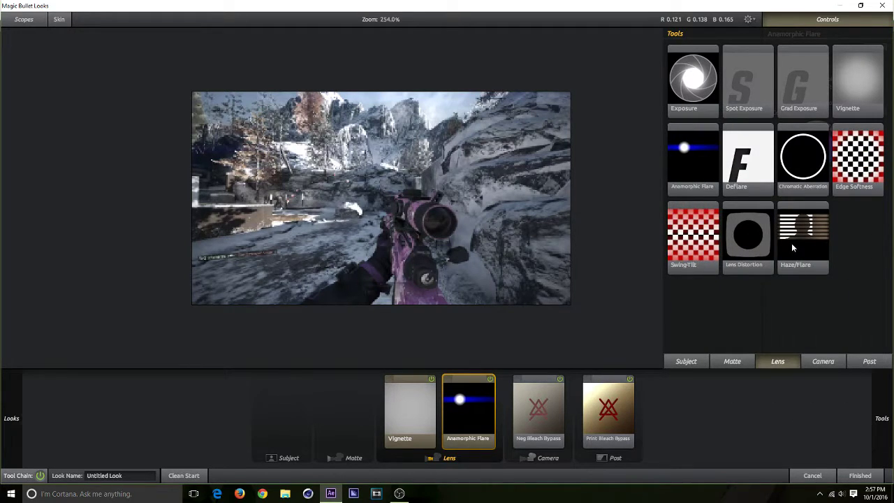
left_click_drag(798, 236, 452, 265)
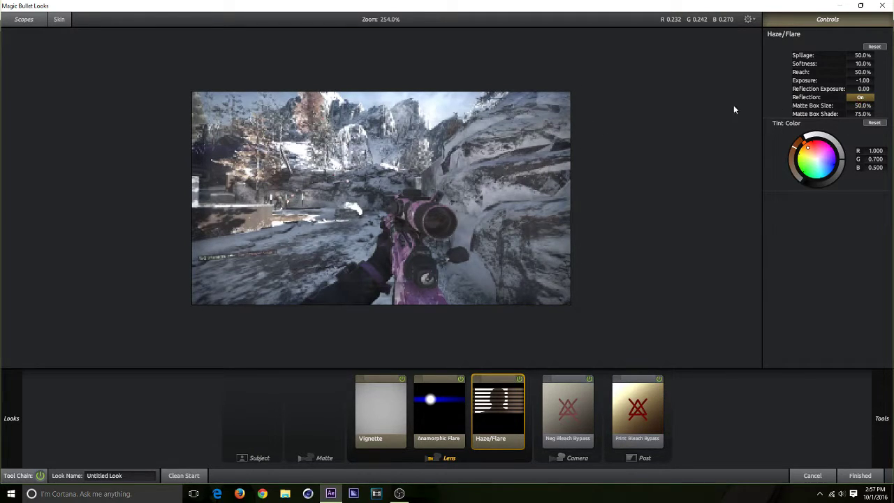
left_click_drag(863, 105, 890, 105)
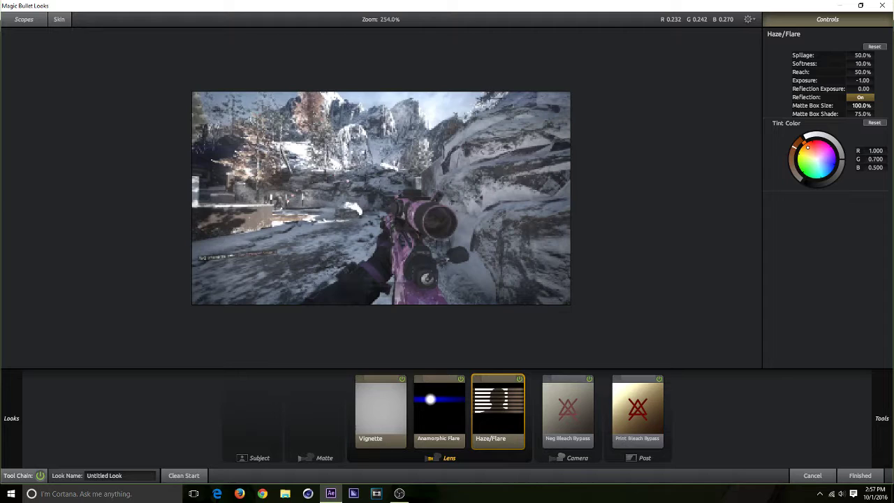
Set the Haze/Flare Matte Box Size to 0% and add a Lens-stage Chromatic Aberration with Red/Cyan at about +1.3
left_click_drag(890, 106, 822, 105)
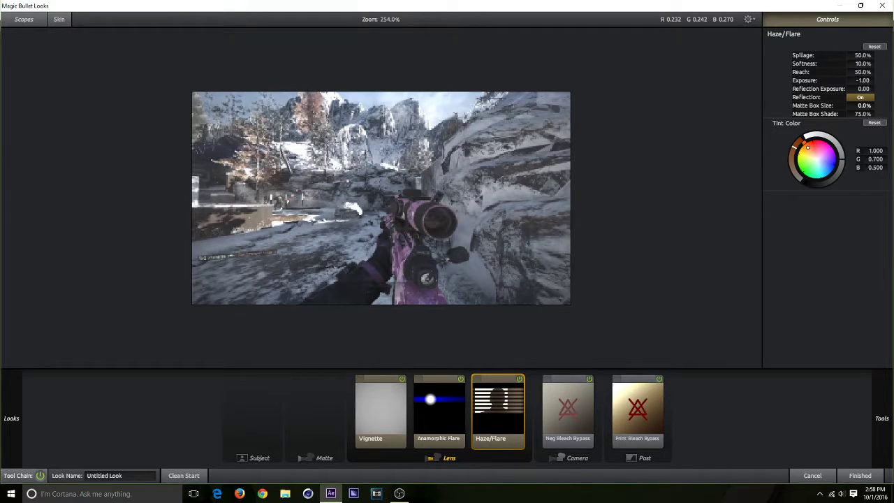
mouse_move(883, 429)
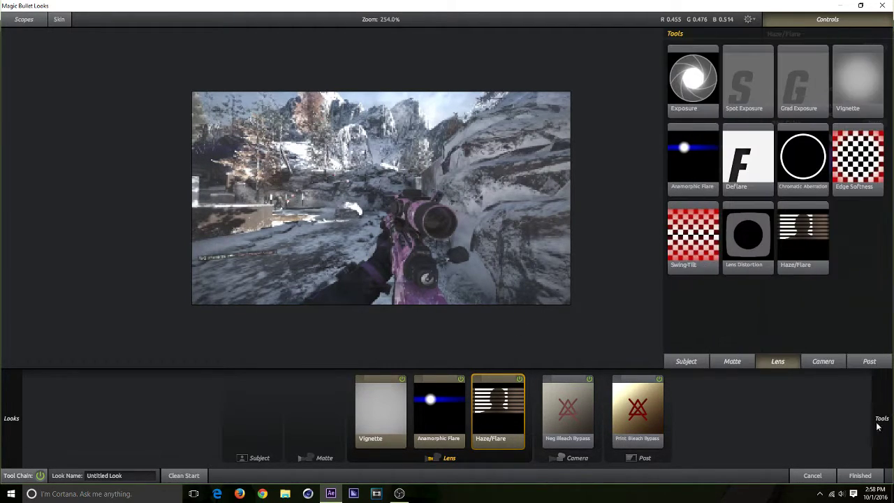
left_click(800, 169)
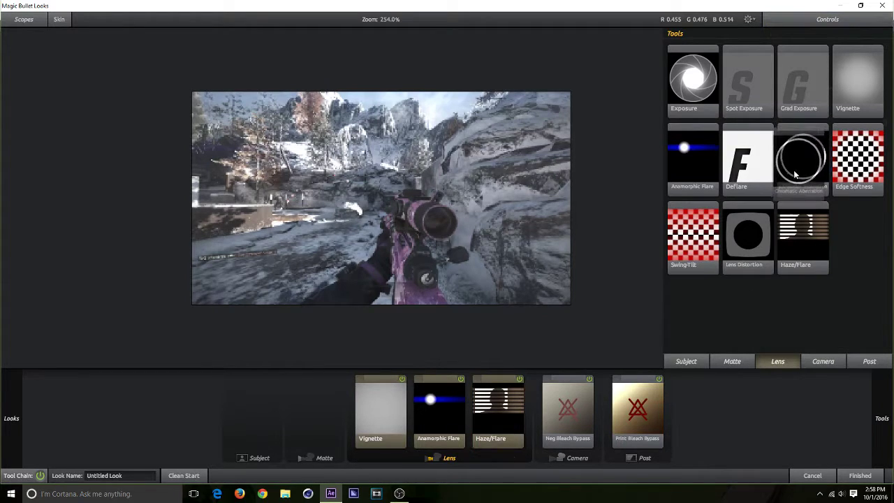
left_click_drag(803, 161, 539, 278)
mouse_move(865, 56)
left_mouse_down()
mouse_move(890, 56)
mouse_move(870, 55)
left_mouse_up()
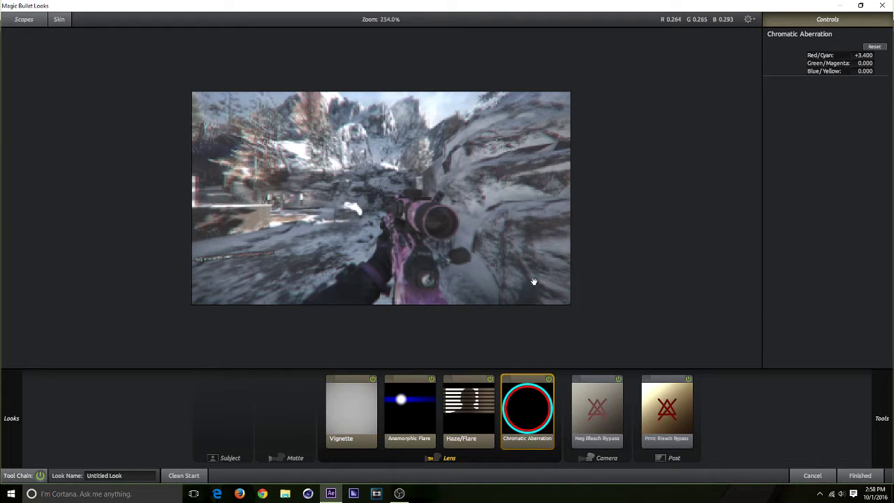
left_click_drag(868, 56, 866, 56)
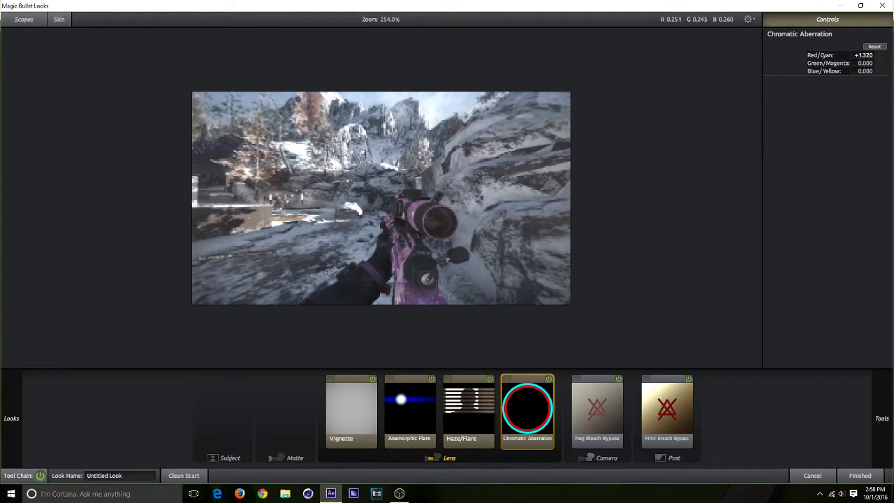
Add a Diffusion in the Matte stage, reduce its Size to about 19.5% and keep its color neutral white
mouse_move(891, 415)
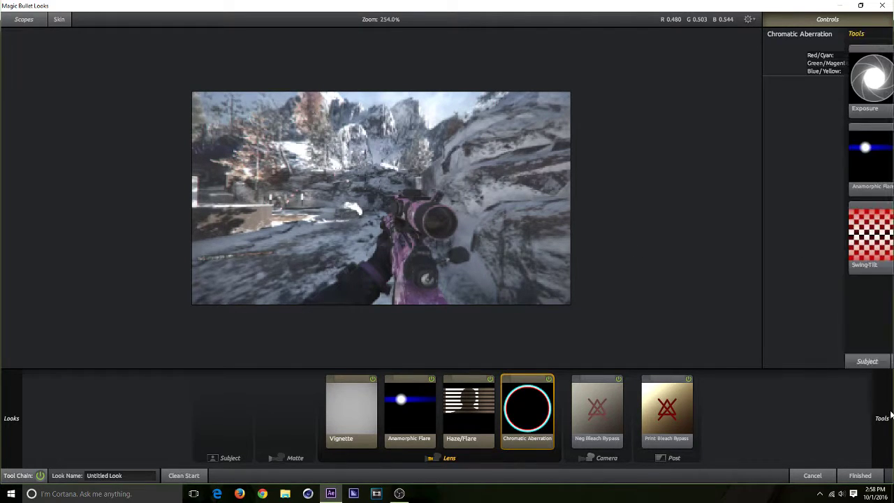
left_click(736, 363)
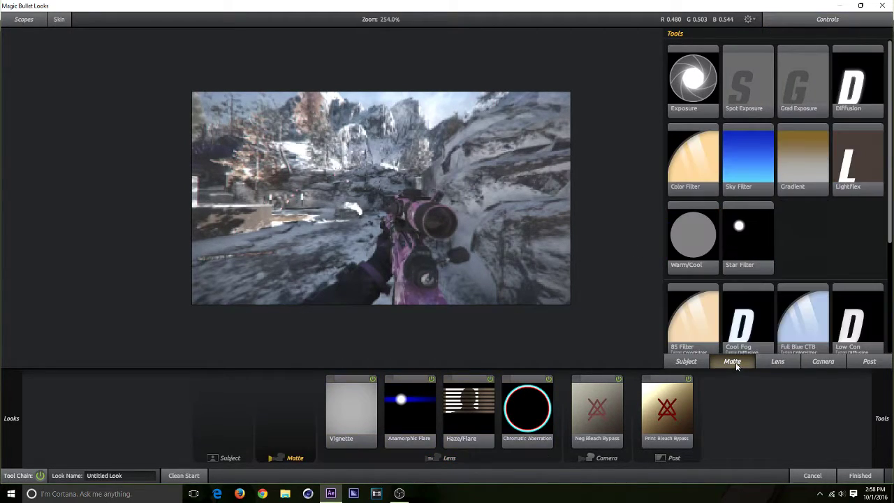
left_click_drag(849, 103, 458, 182)
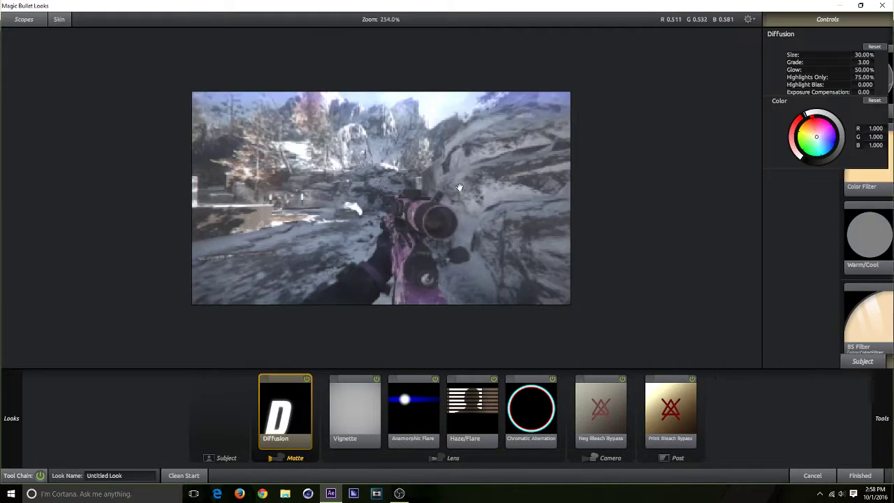
mouse_move(864, 54)
left_mouse_down()
mouse_move(853, 54)
mouse_move(891, 55)
mouse_move(835, 55)
mouse_move(866, 54)
mouse_move(856, 55)
left_mouse_up()
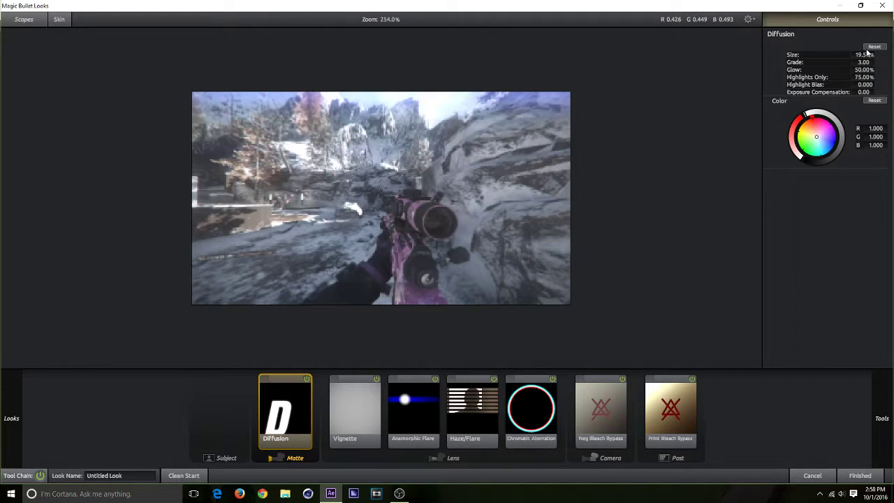
mouse_move(815, 136)
left_mouse_down()
mouse_move(810, 118)
mouse_move(822, 129)
mouse_move(817, 137)
left_mouse_up()
Add a Pop in the Post stage and set its Pop amount to +24%
mouse_move(883, 418)
left_click(866, 362)
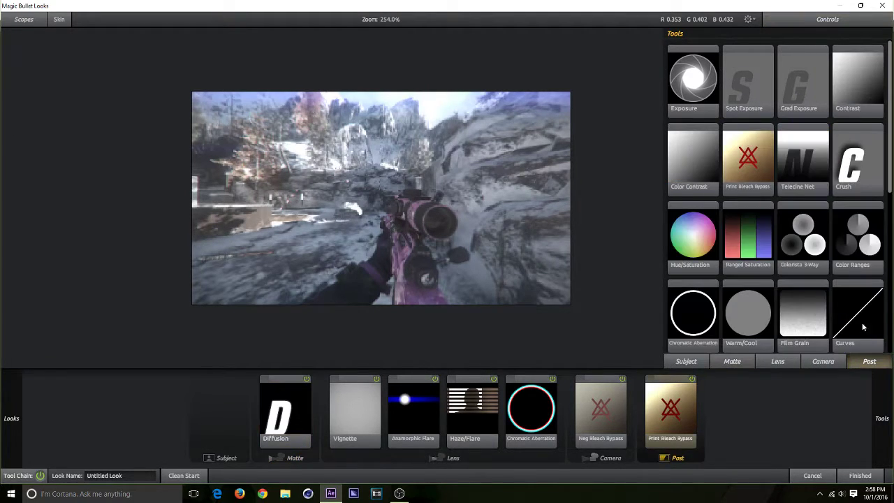
scroll(831, 318, "down", 2)
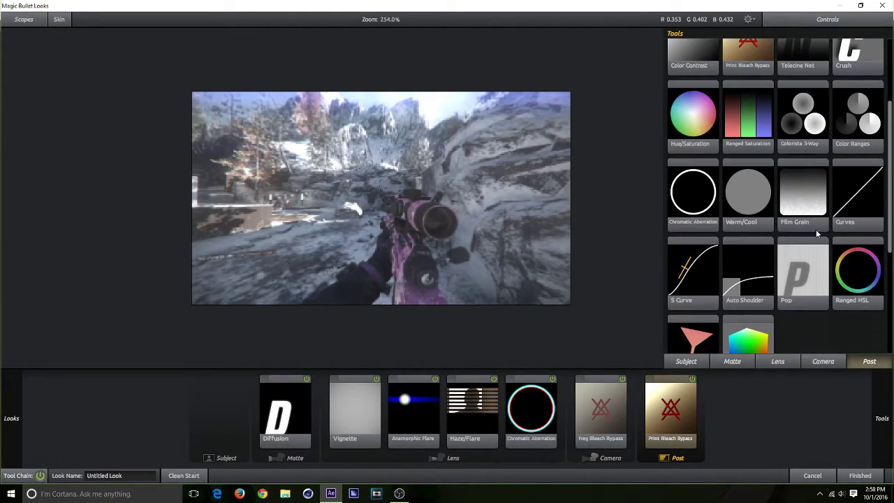
left_click_drag(803, 282, 503, 272)
mouse_move(861, 55)
left_mouse_down()
mouse_move(891, 55)
mouse_move(854, 55)
left_mouse_up()
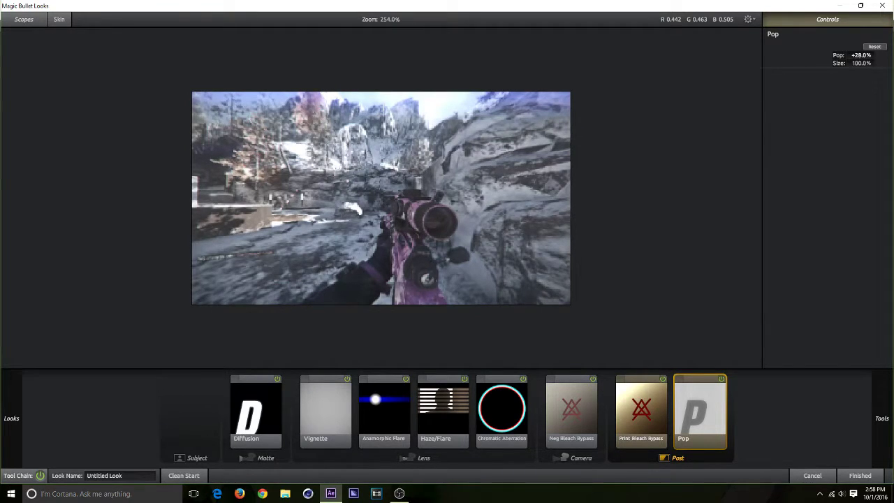
left_click_drag(861, 55, 862, 55)
mouse_move(890, 433)
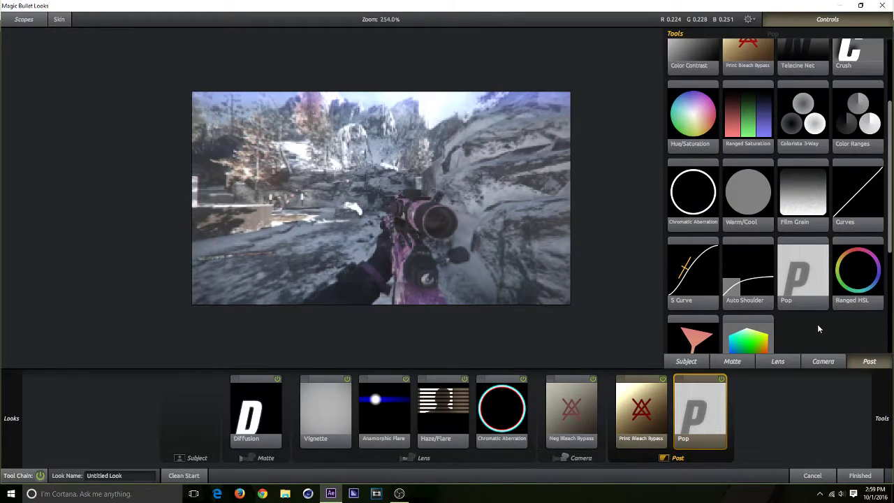
scroll(817, 324, "up", 2)
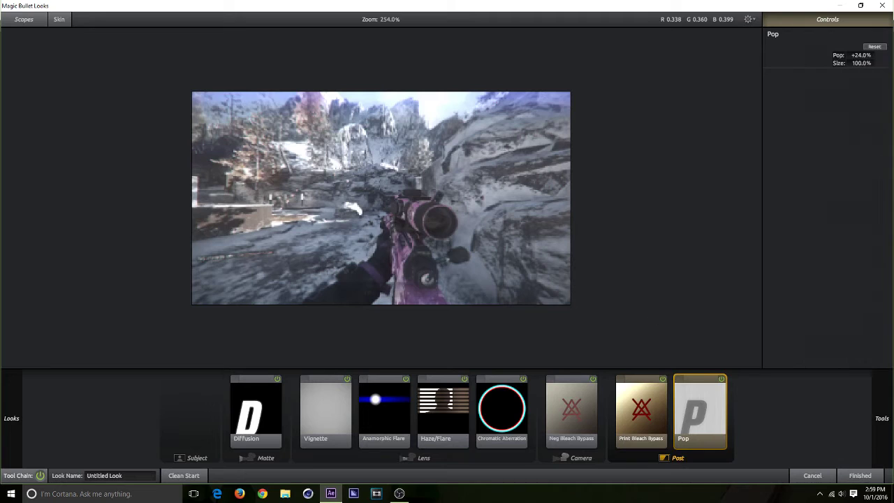
left_click(823, 361)
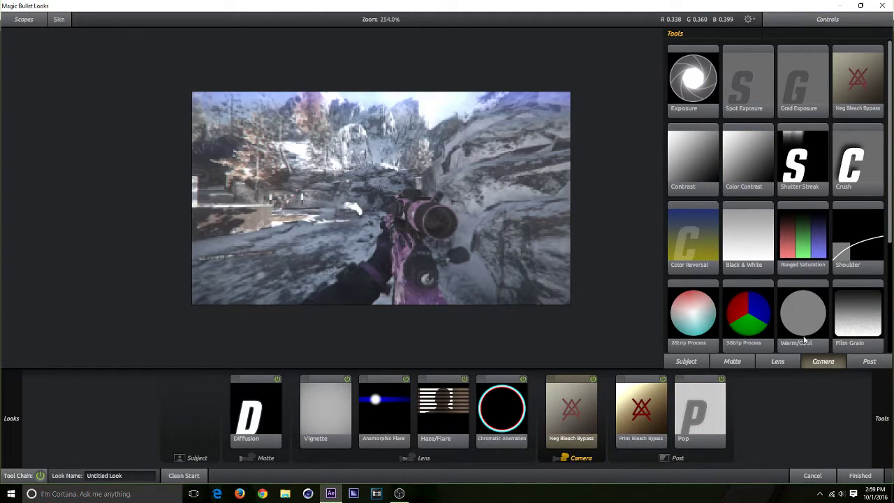
left_click(782, 363)
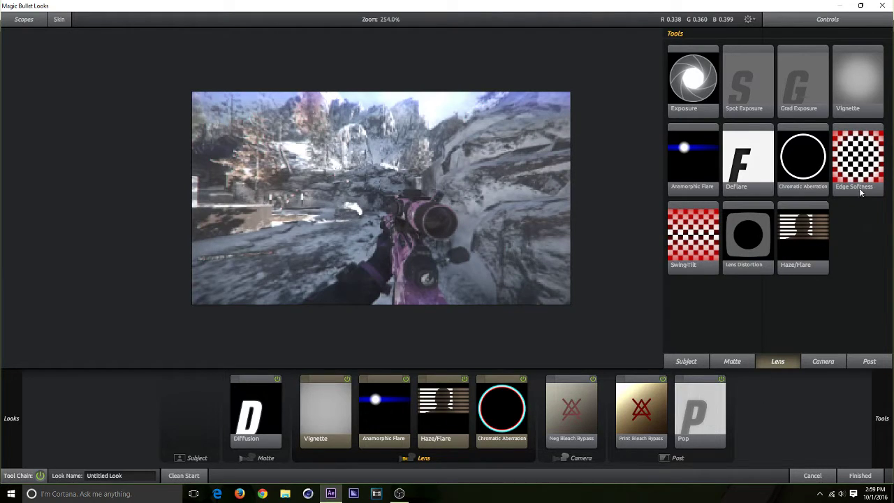
left_click_drag(858, 183, 433, 260)
left_click_drag(485, 174, 552, 141)
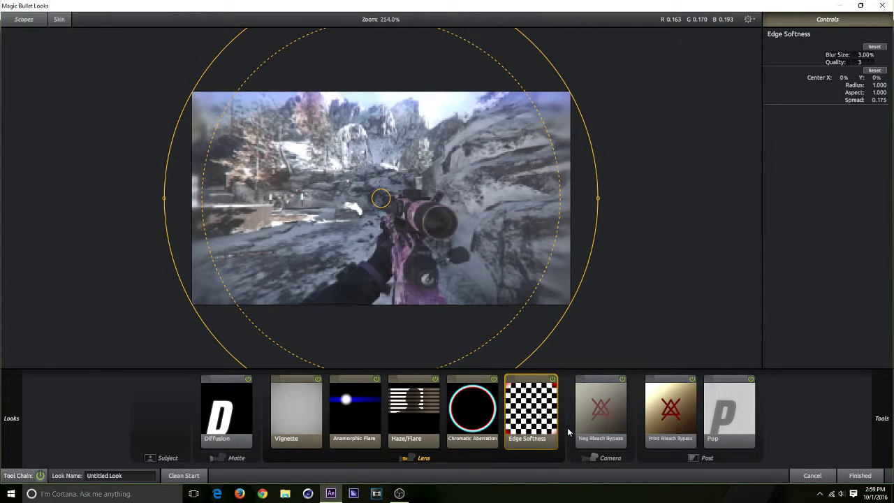
left_click(602, 430)
left_click(557, 418)
key("Delete")
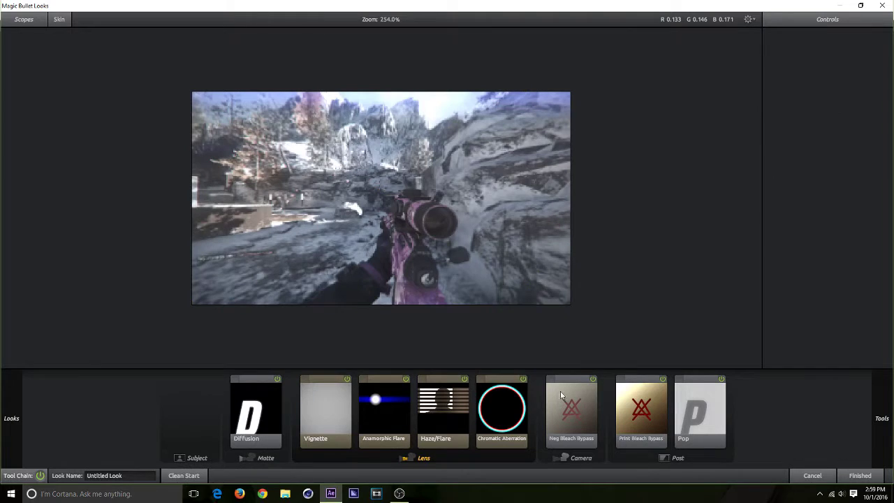
Apply the finished look to the cc layer and check the grade at several points along the timeline
left_click(860, 476)
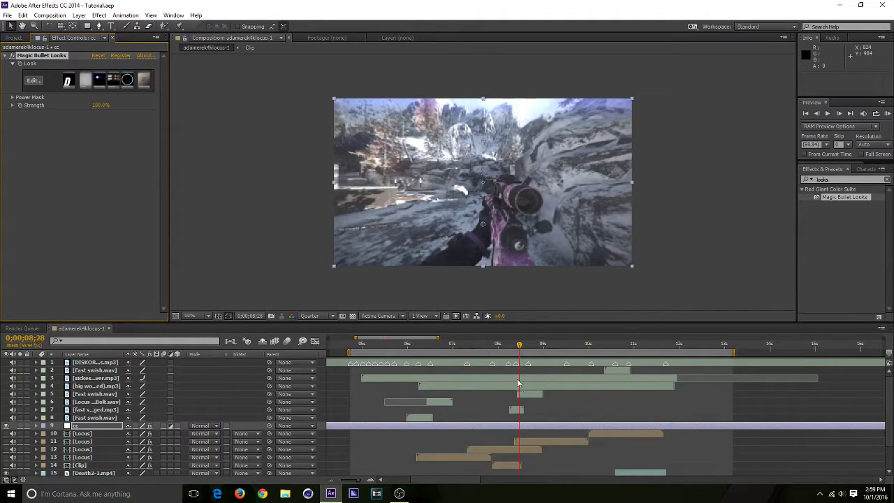
left_click_drag(560, 344, 496, 344)
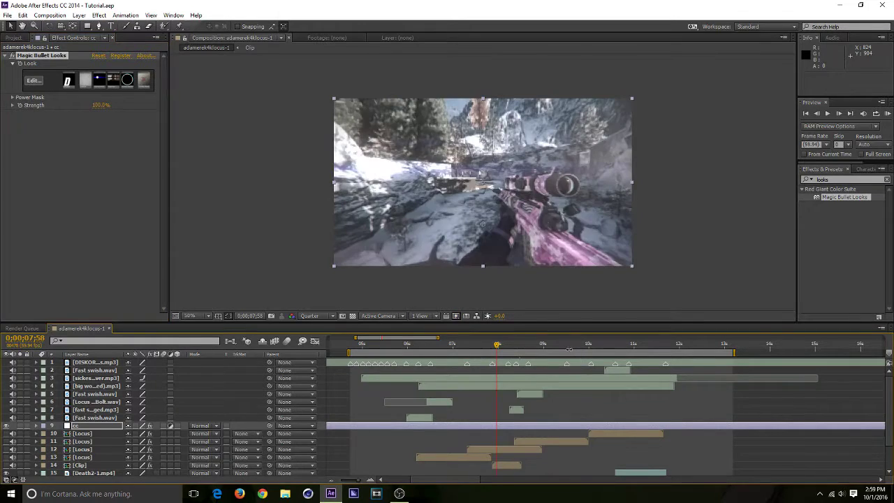
left_click(546, 345)
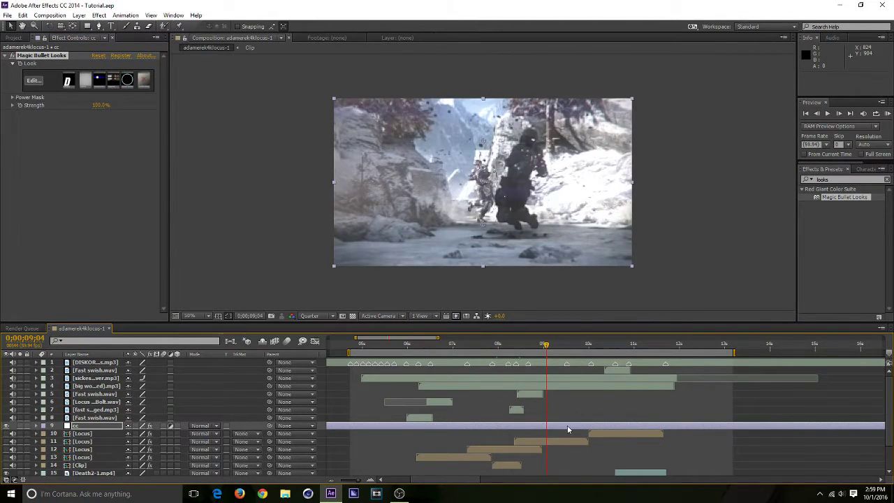
left_click(571, 349)
left_click(604, 348)
left_click(651, 347)
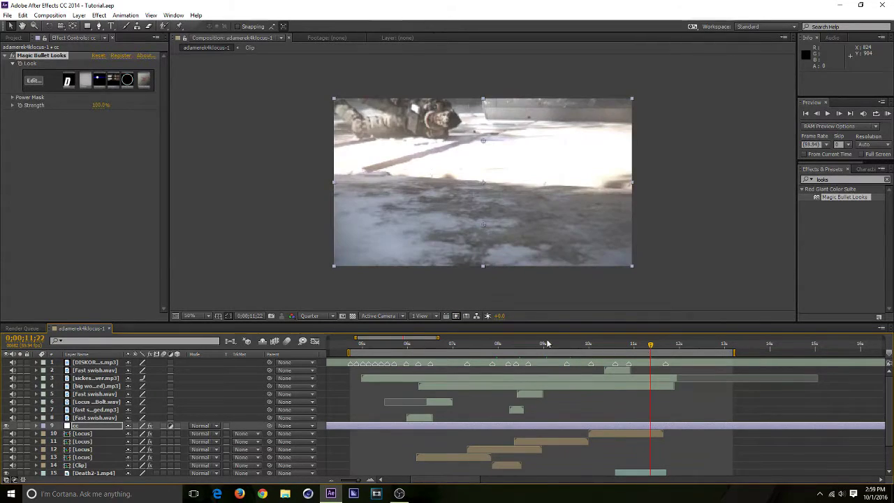
left_click(478, 348)
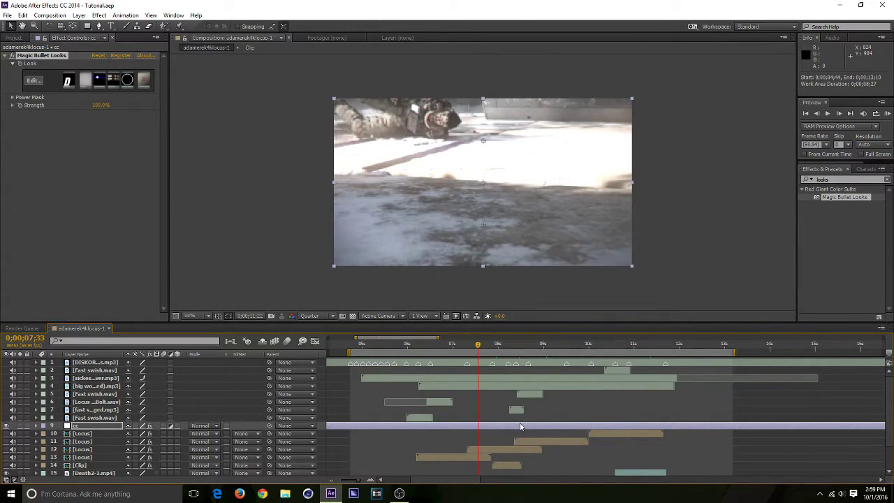
left_click(451, 343)
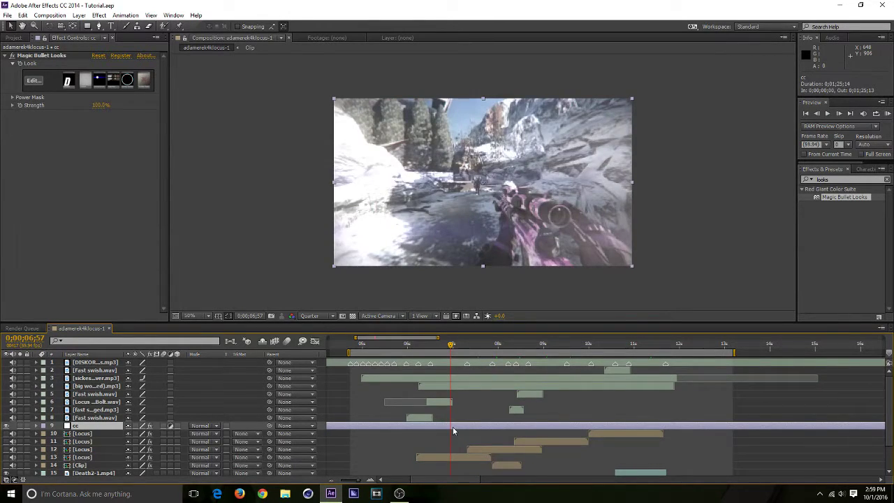
Create a new adjustment layer above the cc layer and name it p/c
key("ctrl+alt+y")
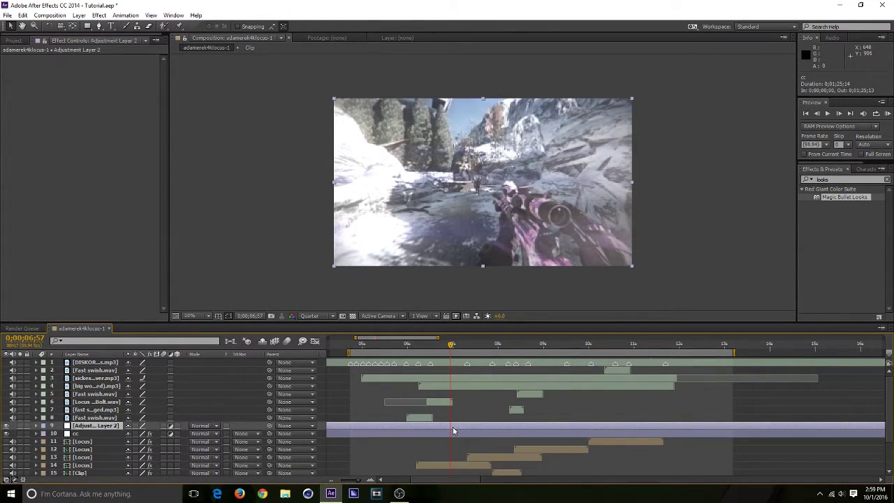
key("Return")
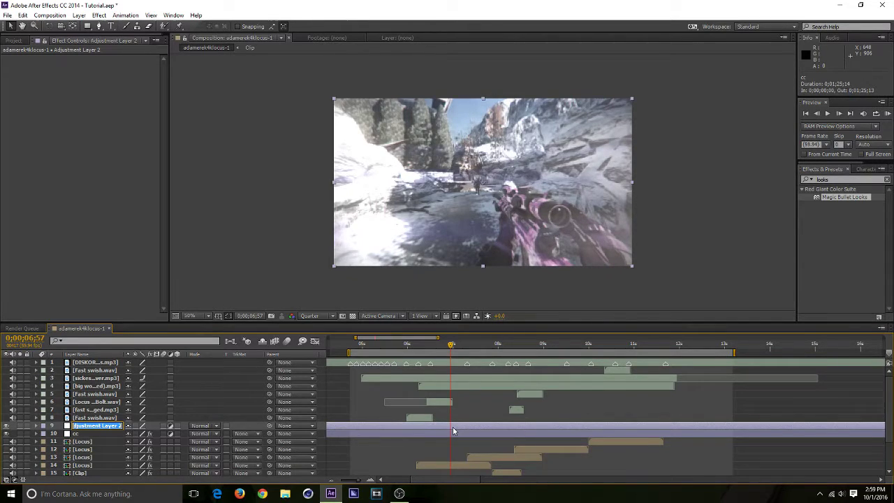
type("p/c")
key("Return")
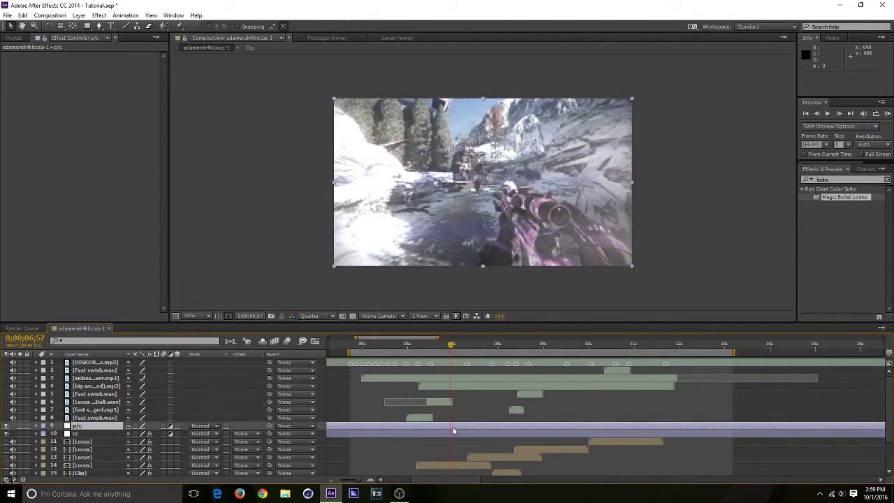
Find the Distort effect Transform by searching for "tran" and apply it to the p/c layer
left_click(837, 179)
type("tra")
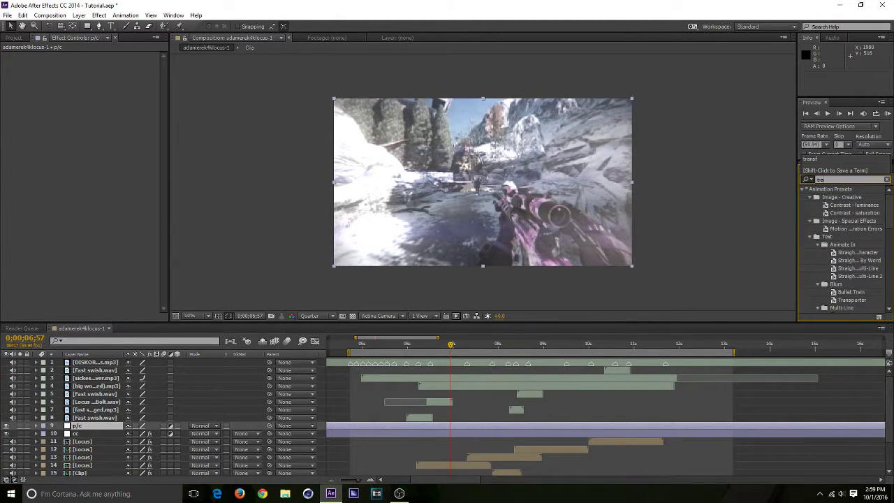
type("n")
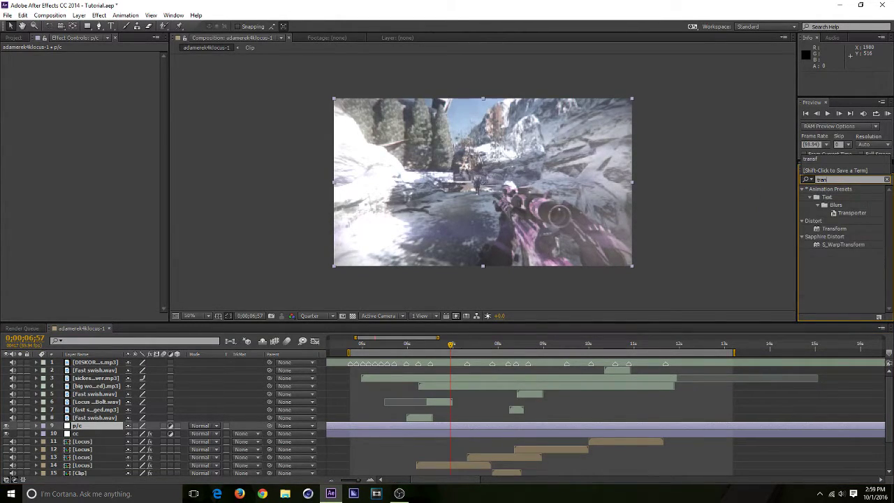
left_click_drag(841, 229, 599, 429)
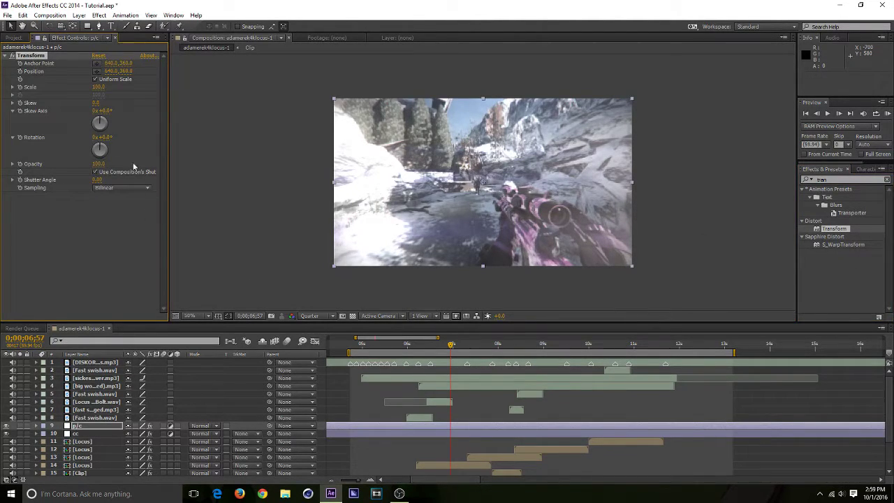
Preview the audio from 0;00;05;42 and from 0;00;04;40 to listen for the beats near the start of the edit
left_click_drag(353, 344, 409, 363)
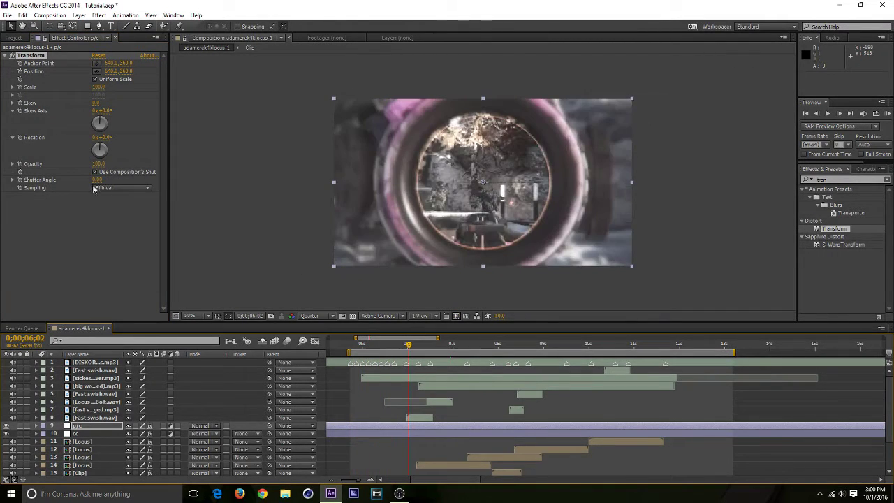
left_click(394, 344)
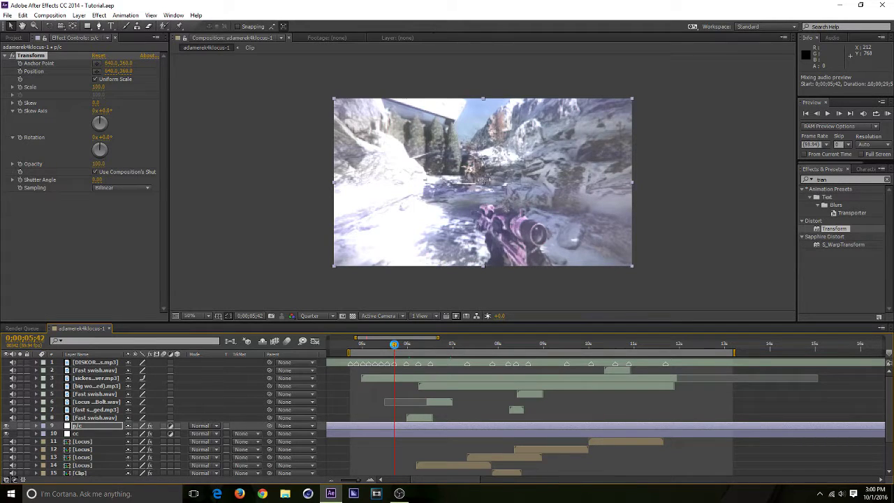
key("KP_Decimal")
key("KP_Decimal")
left_click_drag(394, 348, 348, 350)
key("KP_Decimal")
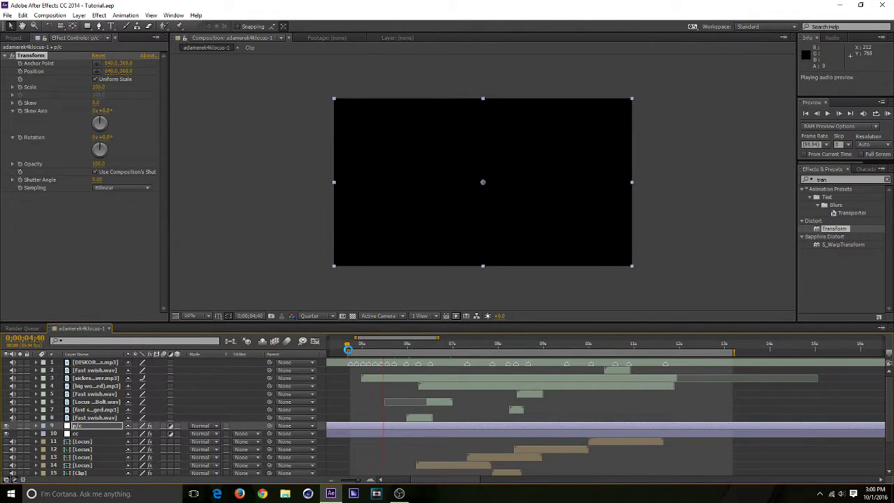
At 0;00;05;42, try a Transform Scale of 115 on the p/c layer and raise it to 125
left_click(394, 348)
left_click(99, 87)
type("115")
key("Return")
left_click(96, 88)
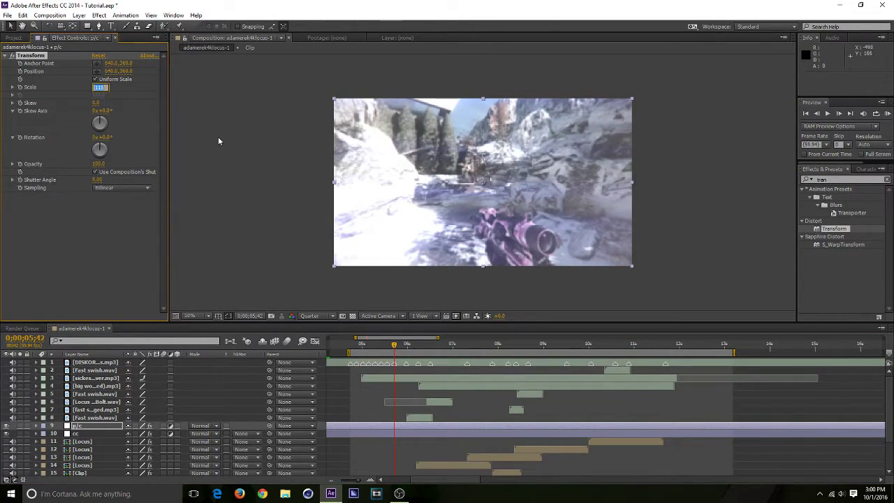
type("125")
key("Return")
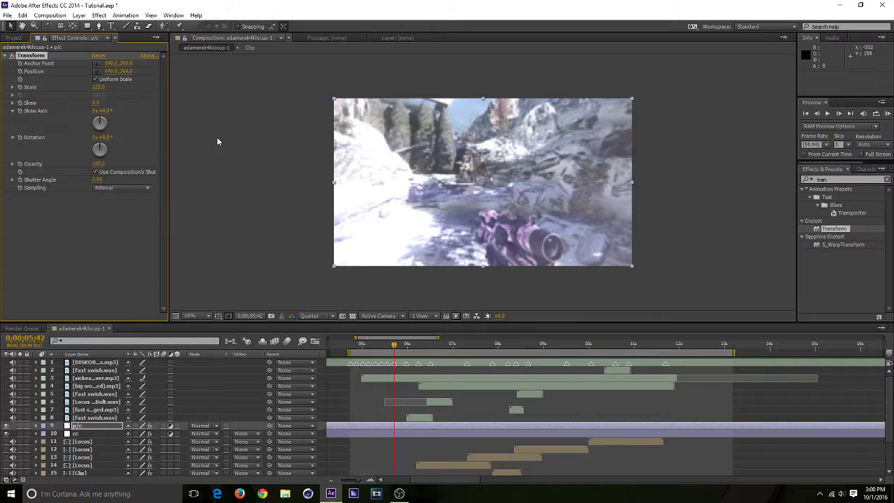
At 0;00;05;42, set the Transform Scale to 120, enable keyframing for it and reveal its keyframe in the p/c layer
left_click(96, 88)
type("120")
key("Return")
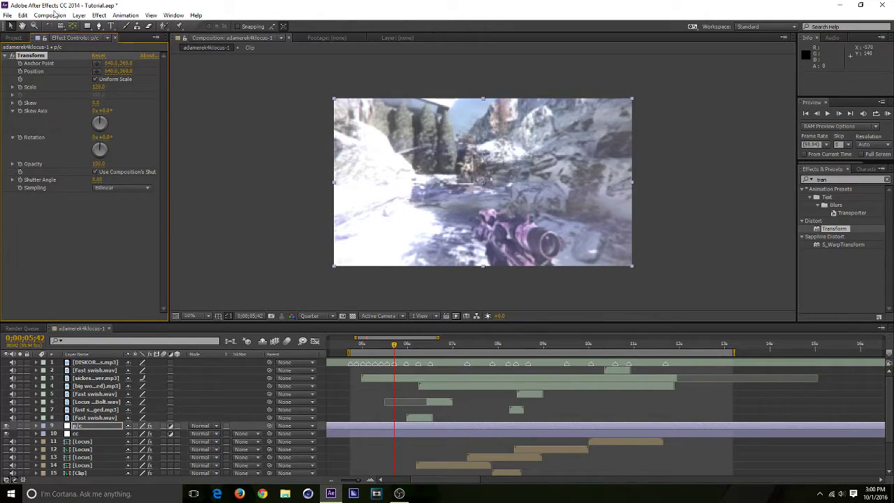
left_click(21, 88)
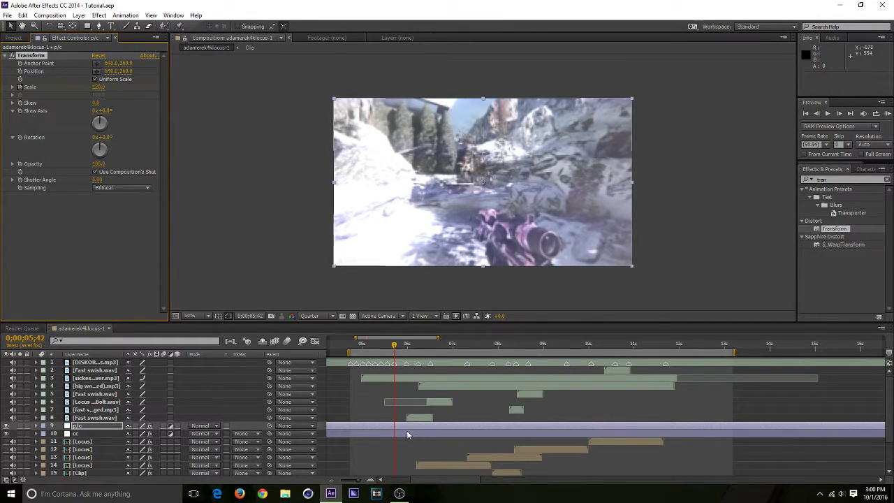
key("u")
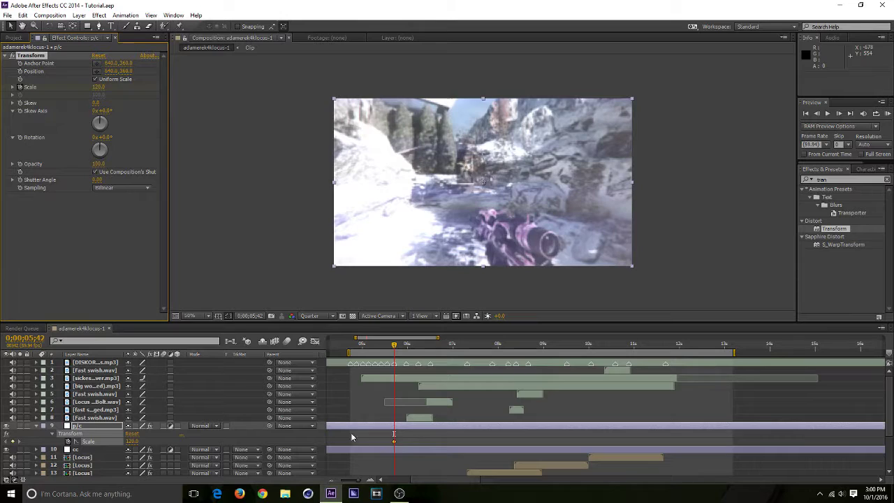
Copy the 120 Scale keyframe and paste it at the beat markers at 0;00;05;58, 0;00;06;14 and 0;00;06;30
left_click(394, 441)
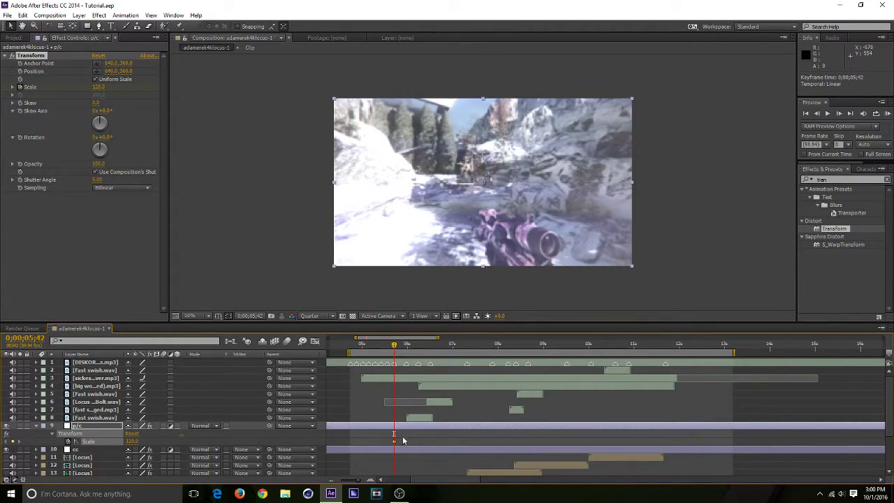
key("ctrl+c")
left_click_drag(406, 346, 412, 345)
left_click(407, 344)
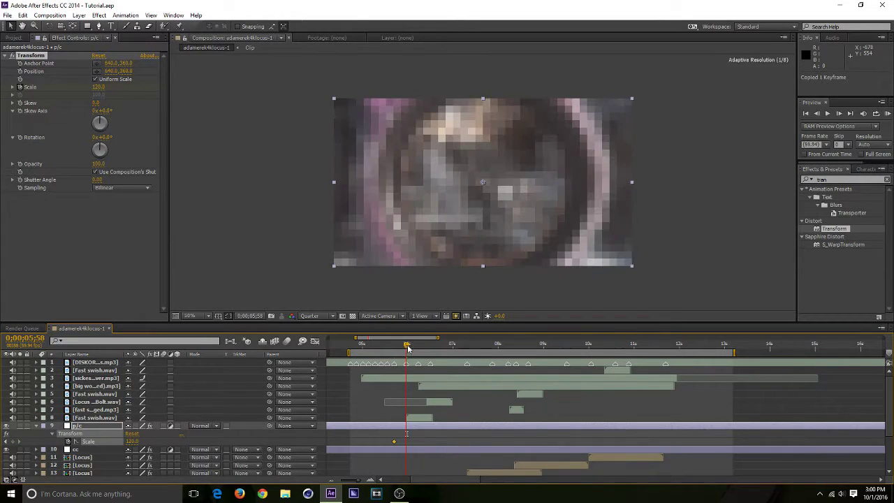
key("ctrl+v")
left_click_drag(413, 350, 418, 344)
key("ctrl+v")
left_click(430, 344)
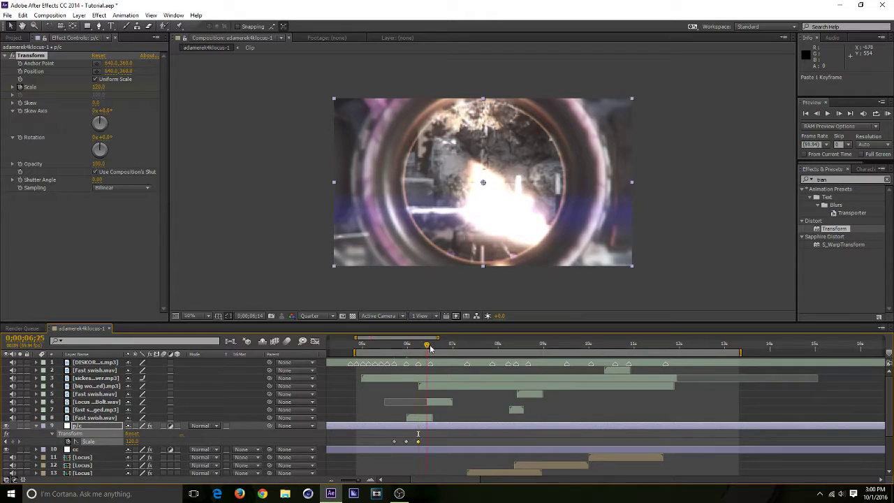
Paste the 120 Scale keyframe at each of the five beat markers from 0;00;07;19 through 0;00;08;40
left_click(468, 345)
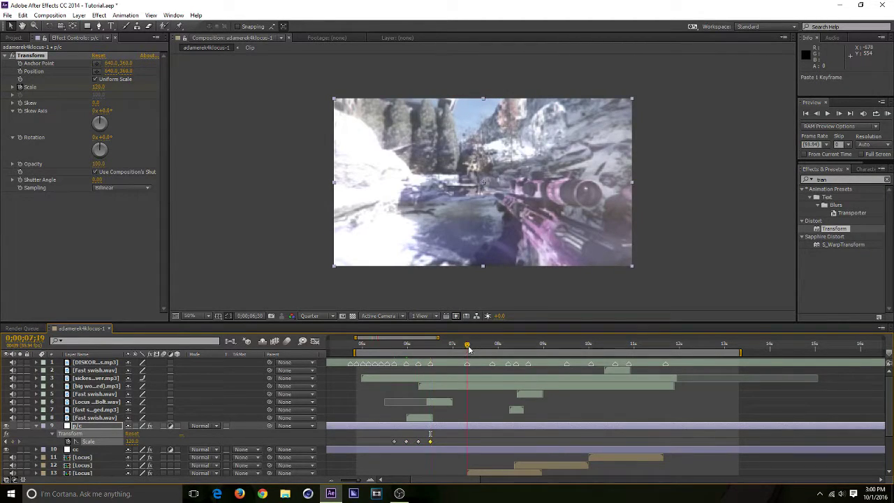
key("ctrl+v")
left_click(492, 345)
key("ctrl+v")
left_click(509, 346)
key("ctrl+v")
left_click(517, 347)
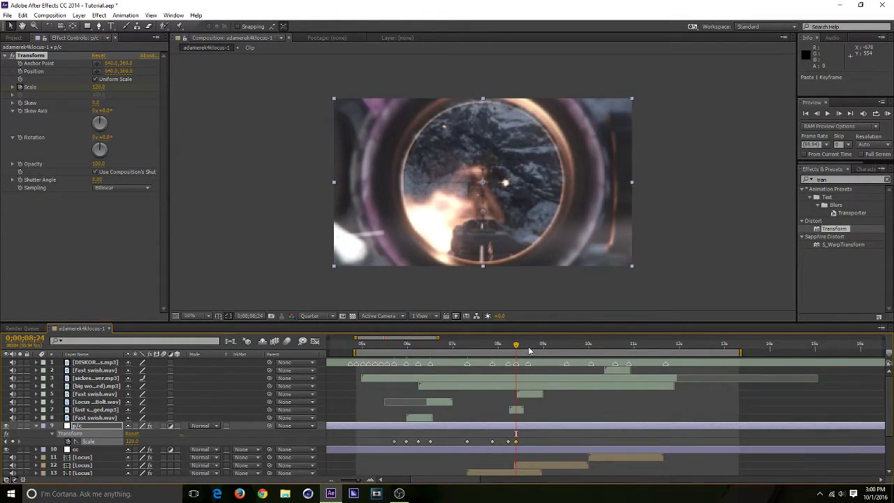
left_click(527, 346)
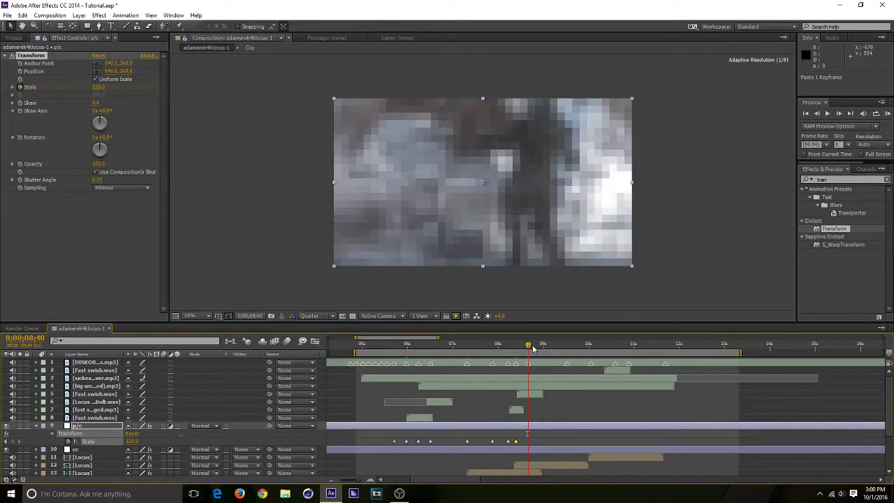
Paste the 120 Scale keyframe at each remaining beat marker from 0;00;09;31 to the last marker of the music track
left_click(566, 347)
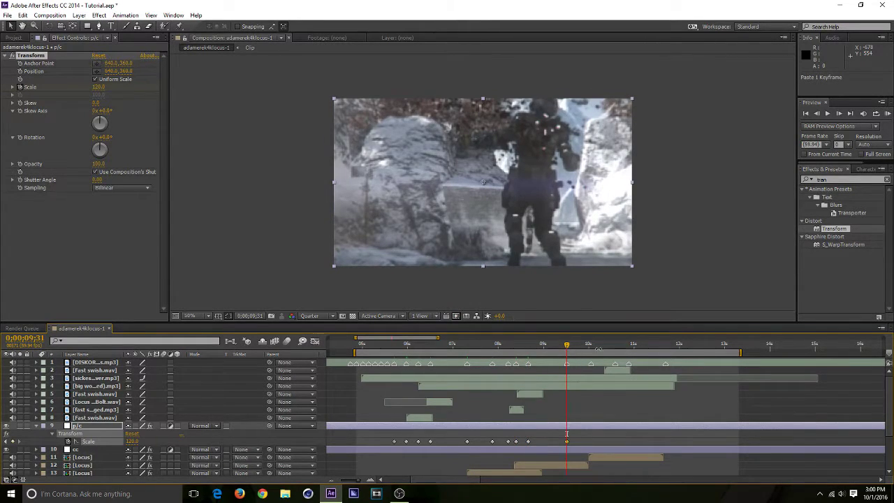
left_click(592, 347)
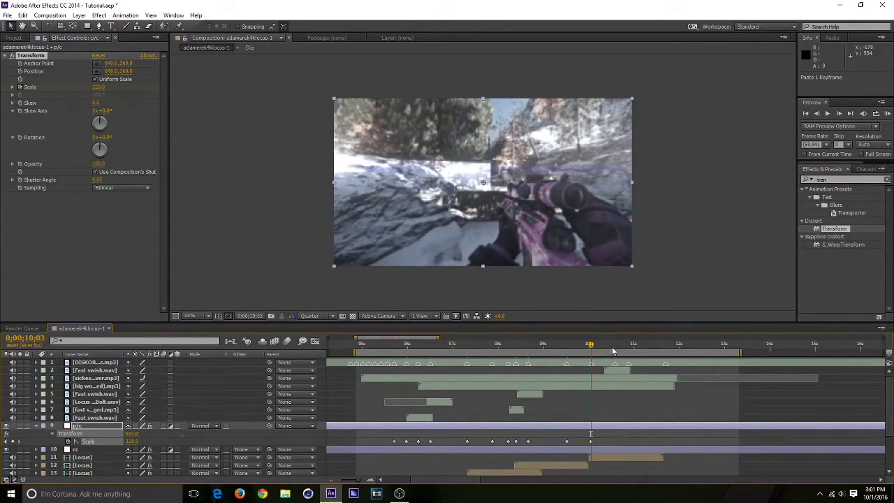
left_click(615, 346)
key("ctrl+v")
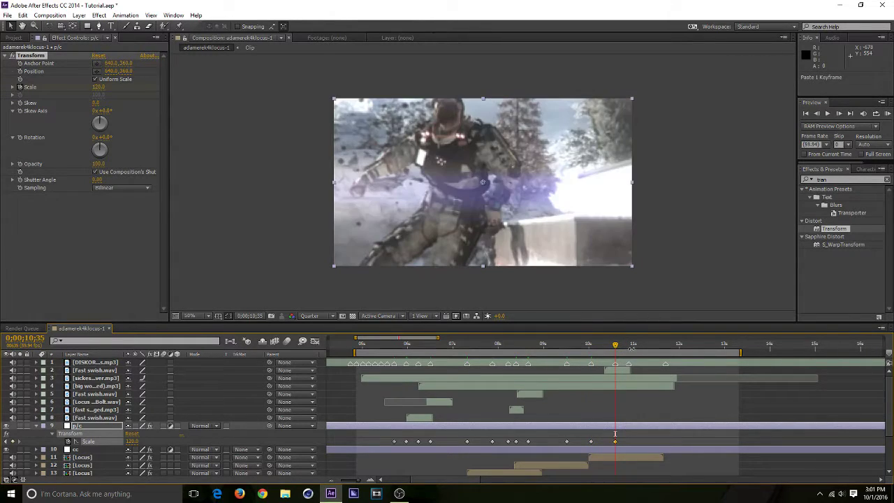
left_click(629, 346)
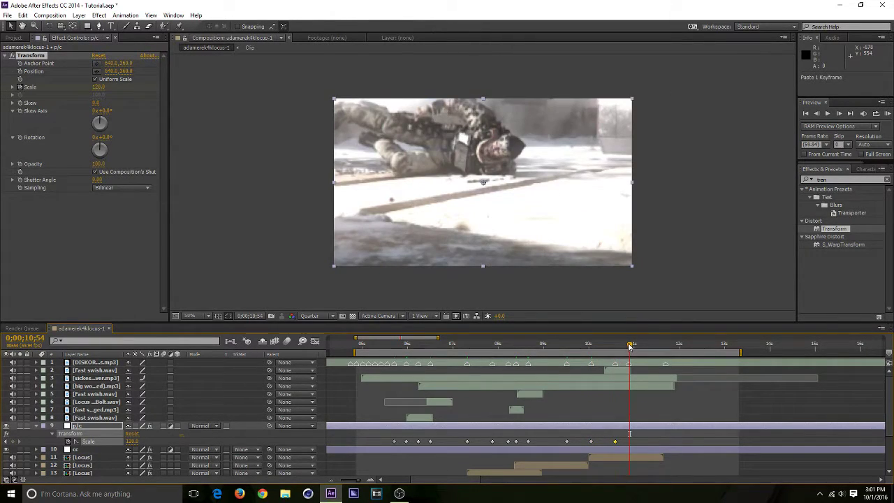
key("Page_Up")
left_click(666, 345)
key("ctrl+v")
At 0;00;04;52, set the p/c layer's Transform Scale to 100 and save the project
left_click_drag(366, 348, 357, 349)
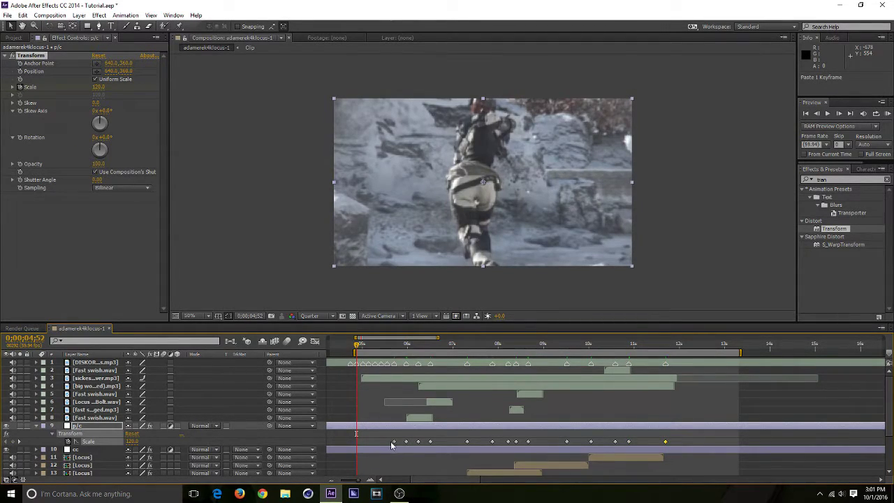
left_click(133, 441)
type("100")
key("Return")
key("ctrl+s")
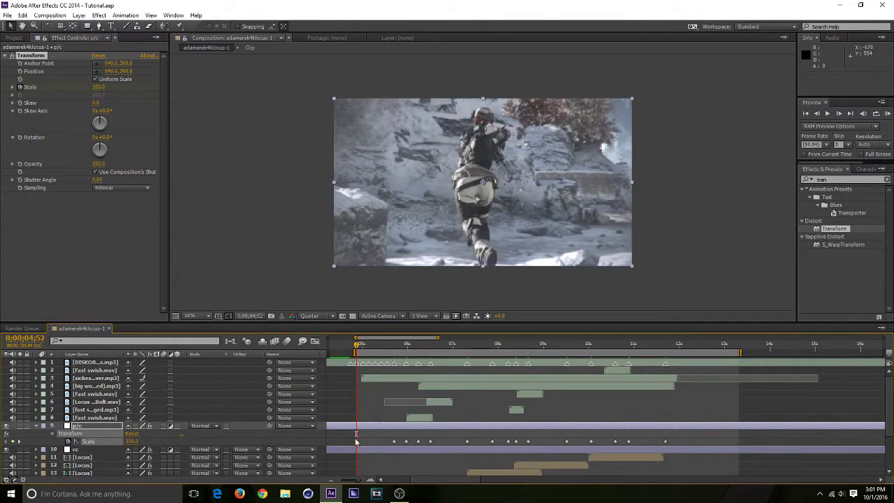
Copy the 100 Scale keyframe and paste it midway between the 120 keyframes, from the first pair through 0;00;07;34
key("ctrl+c")
left_click(399, 345)
left_click_drag(399, 347, 412, 347)
key("ctrl+v")
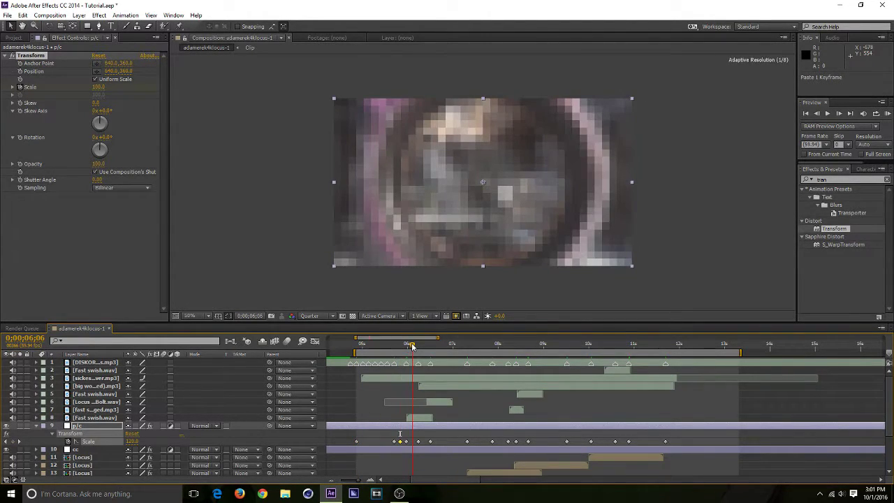
left_click(425, 349)
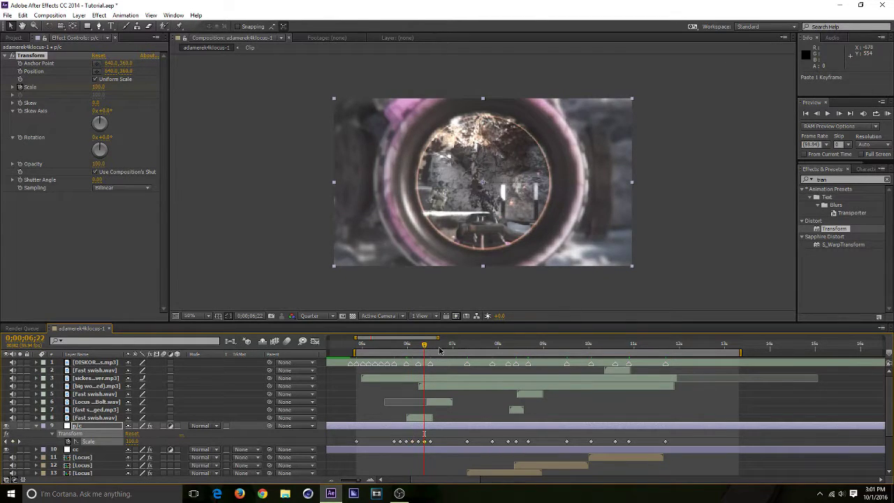
left_click(450, 347)
left_click(479, 348)
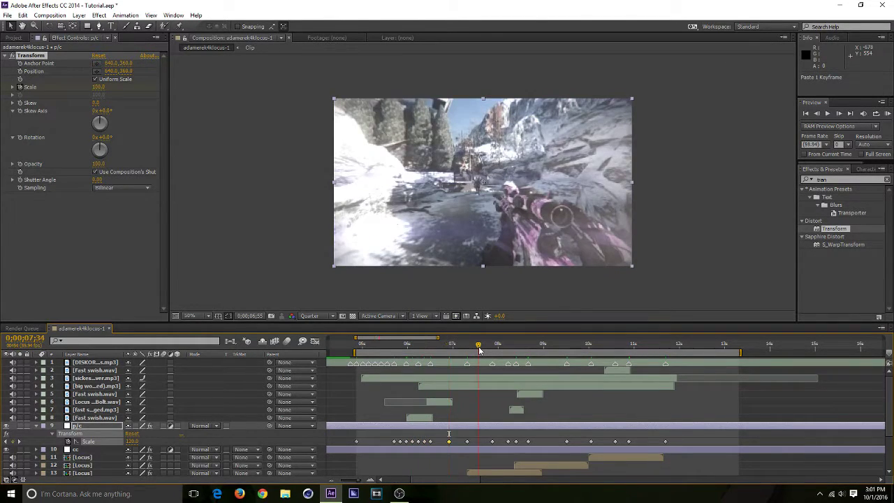
Paste the 100 Scale keyframe between the 120 keyframes at 0;00;08;03, 0;00;08;18, just before 0;00;08;40, and 0;00;09;04
left_click(500, 349)
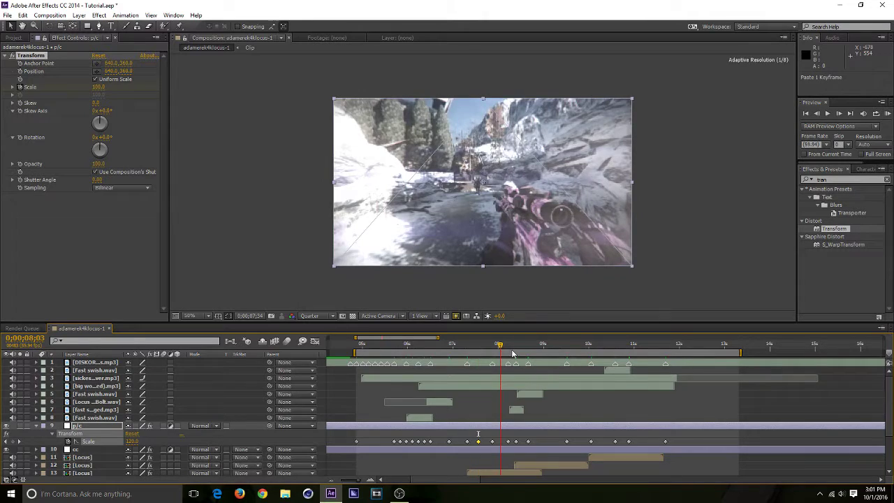
left_click(520, 346)
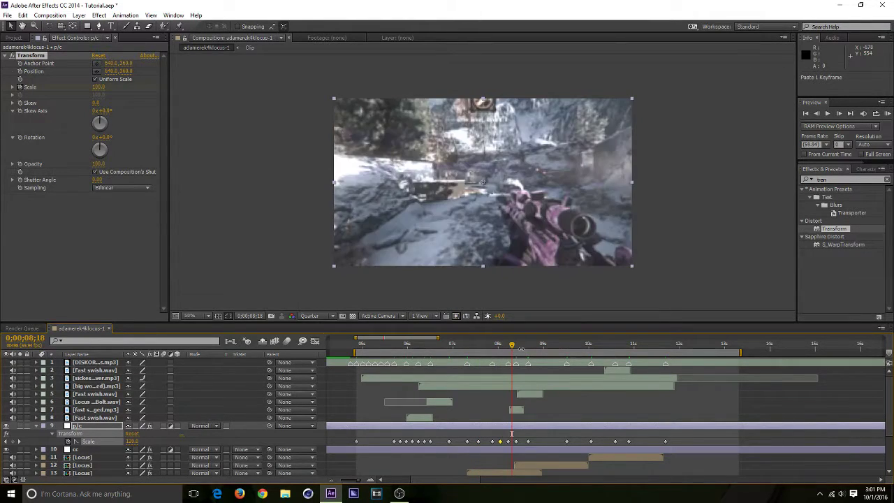
left_click_drag(523, 346, 548, 346)
key("ctrl+v")
left_click(546, 347)
key("ctrl+v")
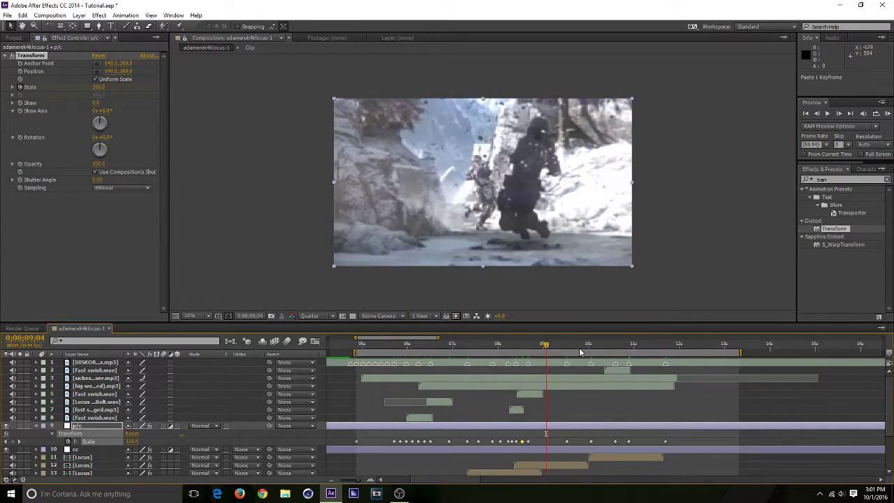
Paste the 100 Scale keyframe between the 120 keyframes at 0;00;09;46, 0;00;10;18 and 0;00;10;43
left_click(579, 350)
key("ctrl+v")
left_click(602, 349)
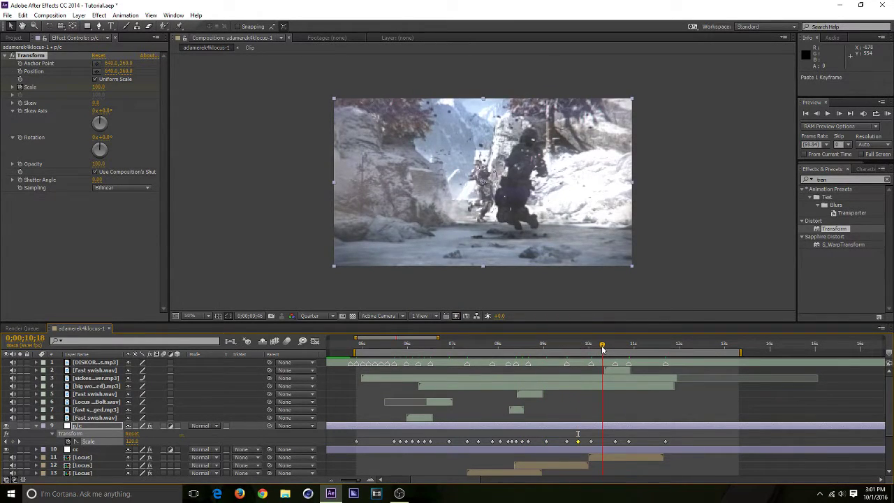
key("ctrl+v")
left_click(623, 349)
key("ctrl+v")
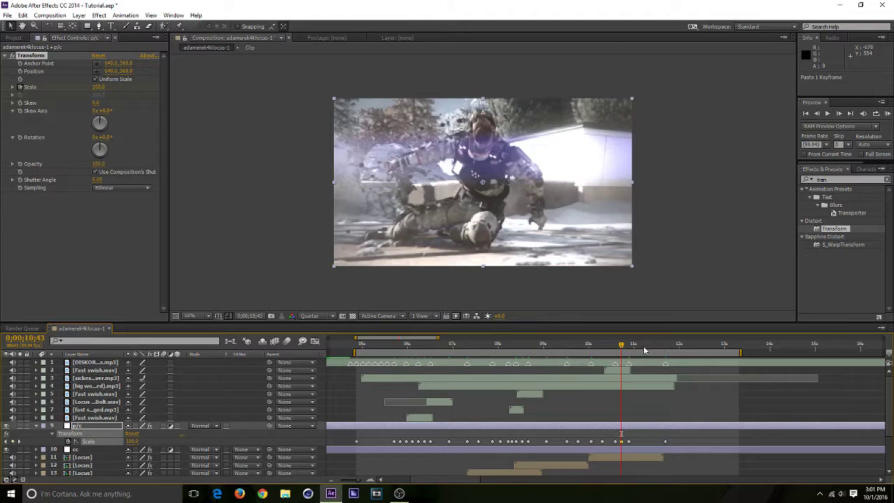
Paste the 100 Scale keyframe between the last two 120 keyframes and at 0;00;13;18, and save the project
left_click(645, 349)
key("ctrl+v")
left_click_drag(694, 348, 740, 347)
key("ctrl+v")
key("ctrl+s")
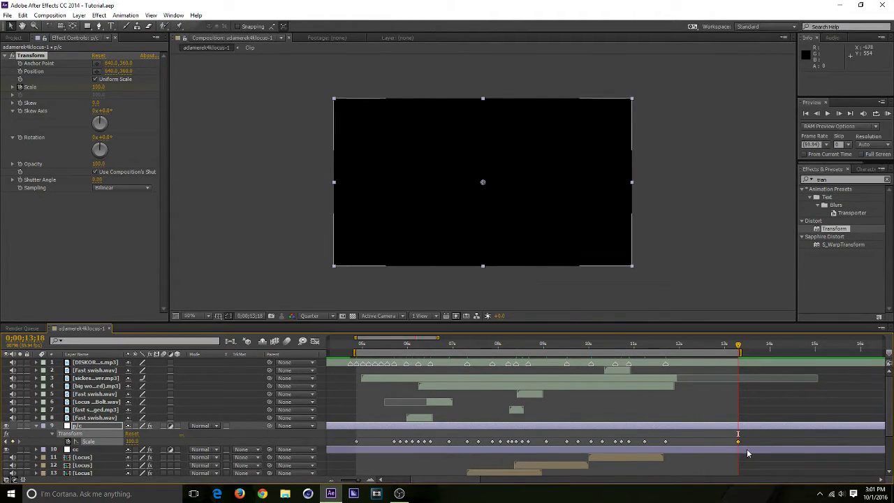
Select all Scale keyframes on the p/c layer and apply Easy Ease to them
left_click_drag(665, 350, 693, 349)
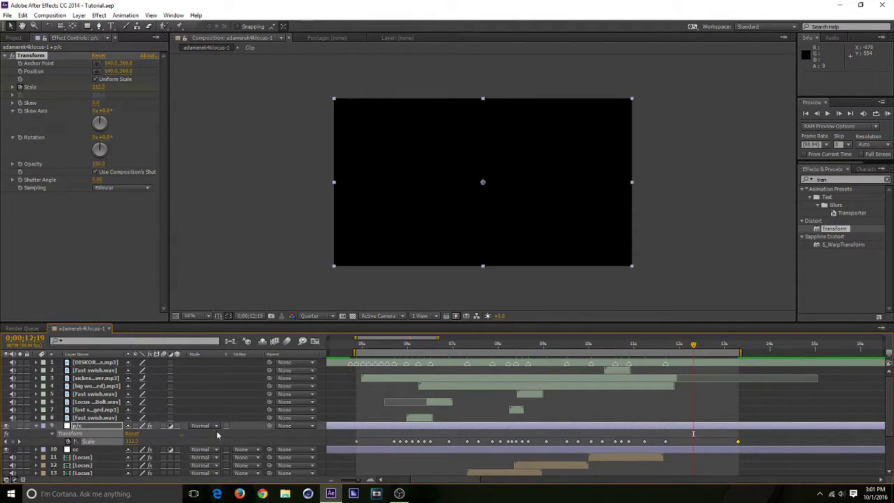
left_click(93, 442)
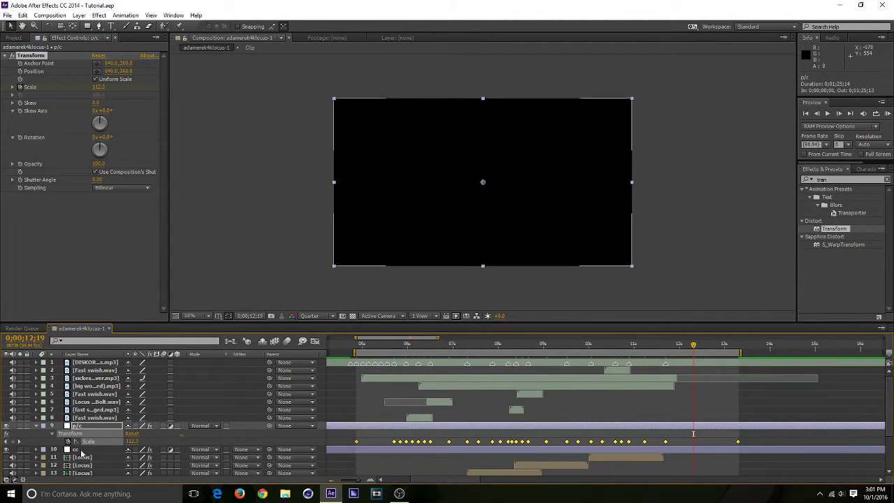
key("F9")
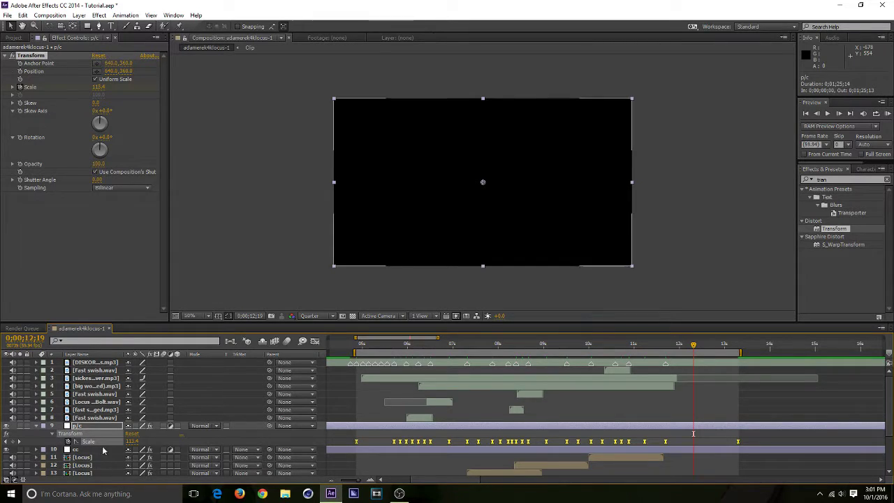
key("ctrl+z")
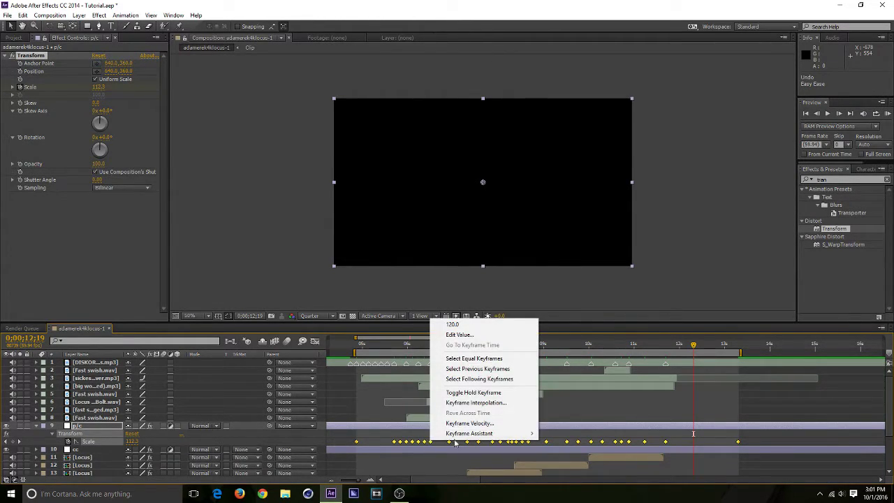
mouse_move(472, 434)
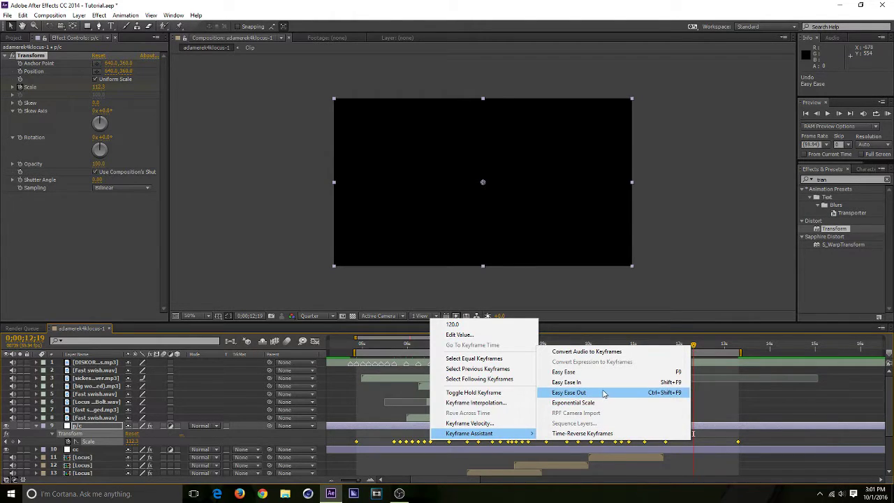
left_click(603, 376)
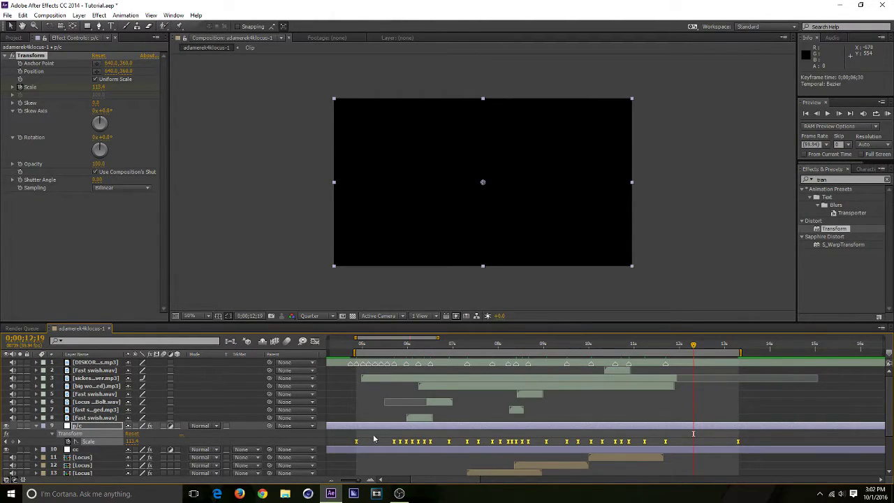
Show the p/c layer's Scale curve in the Graph Editor and select all of its keyframes
left_click(726, 445)
left_click(89, 442)
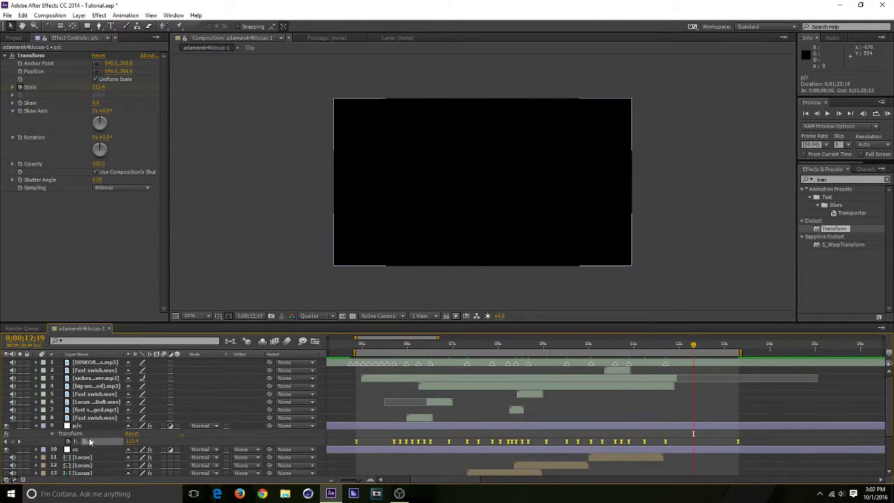
left_click(315, 341)
left_click(582, 469)
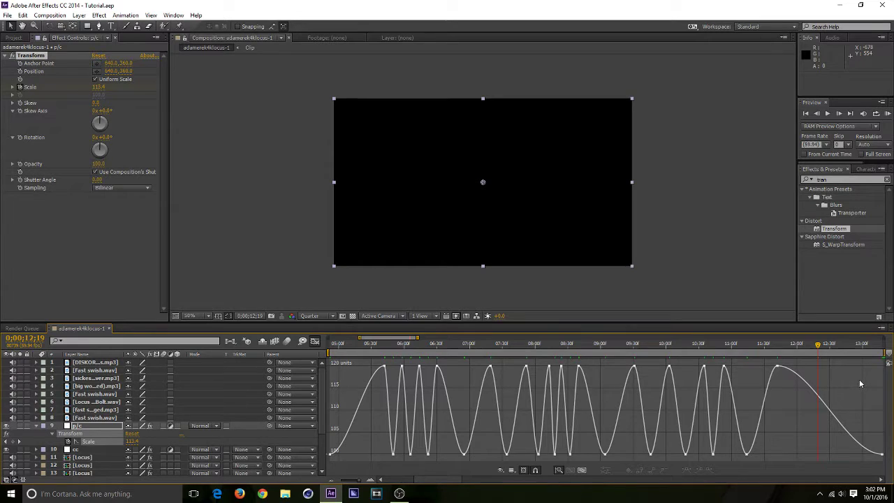
left_click_drag(858, 386, 336, 376)
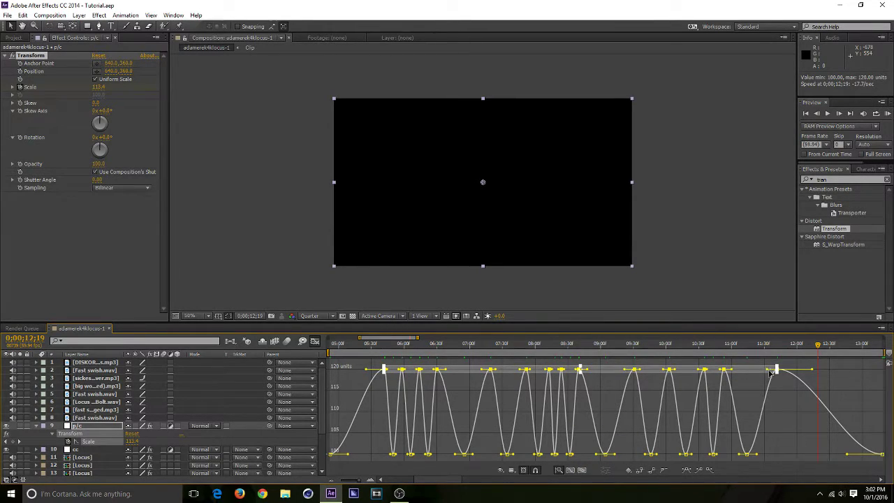
Reshape the Scale curve into sharp peaks by pulling the 120 keyframes' handles down towards 100, resetting them once with Easy Ease
left_click_drag(767, 370, 784, 448)
left_click_drag(732, 372, 725, 437)
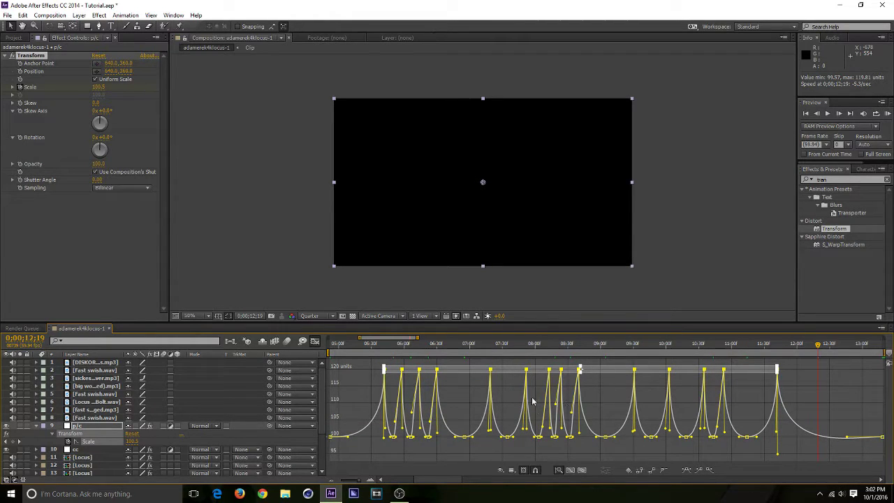
key("F9")
left_click_drag(813, 371, 747, 451)
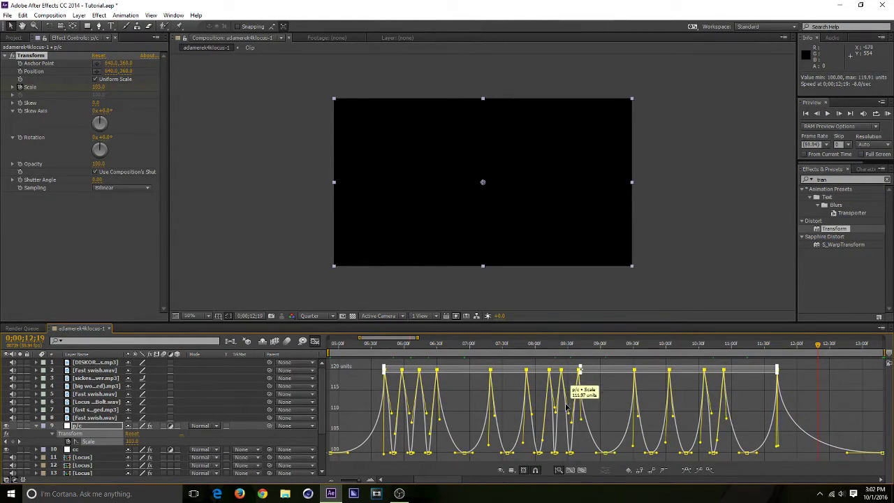
Sharpen all selected 120 peaks of the Scale curve by pulling their handles down to about the 100 line, undoing one overlong pull
left_click_drag(569, 413, 545, 423)
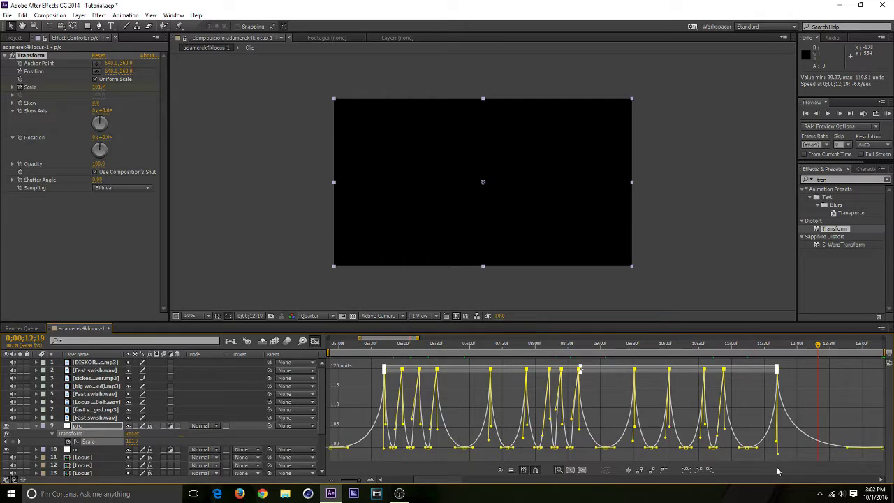
left_click_drag(779, 458, 779, 474)
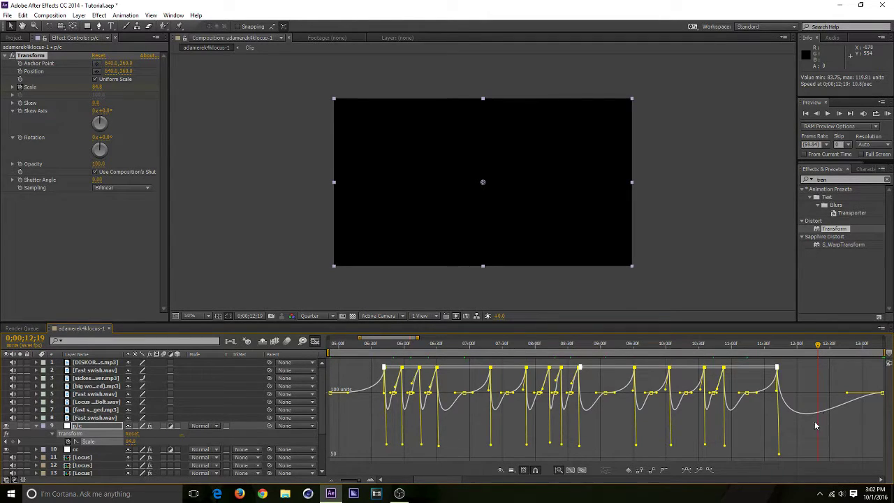
key("ctrl+z")
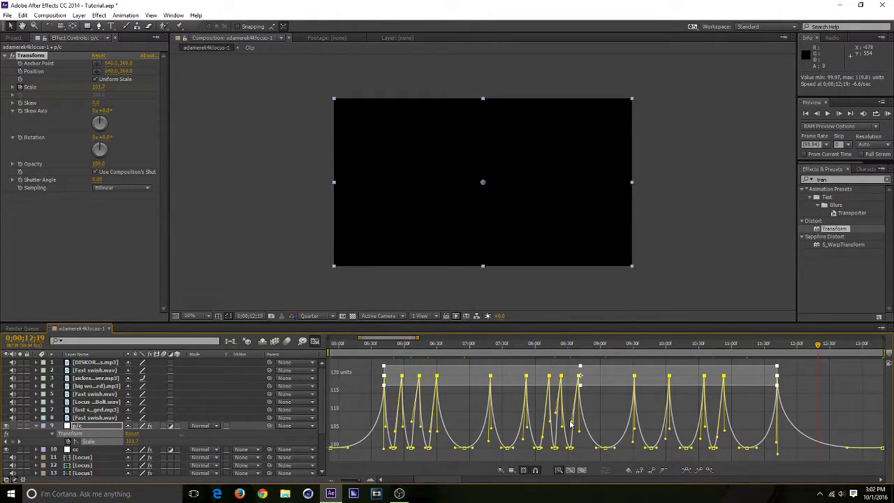
left_click_drag(583, 430, 601, 441)
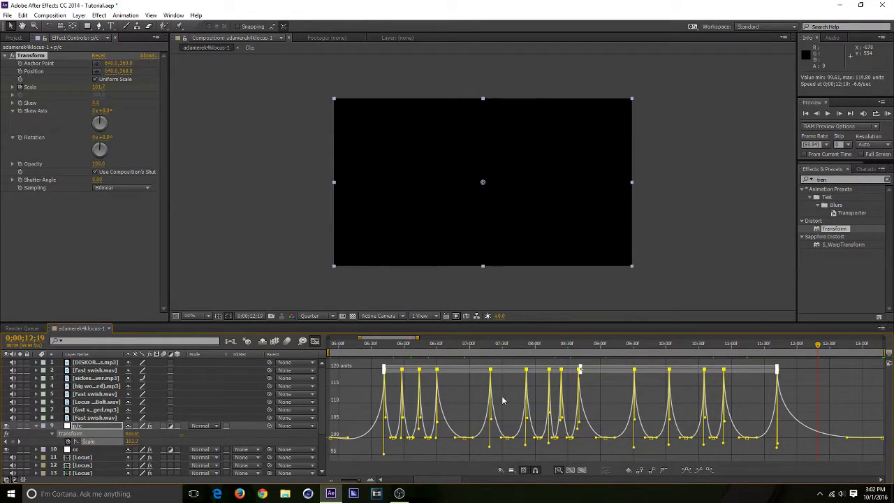
left_click_drag(423, 419, 401, 432)
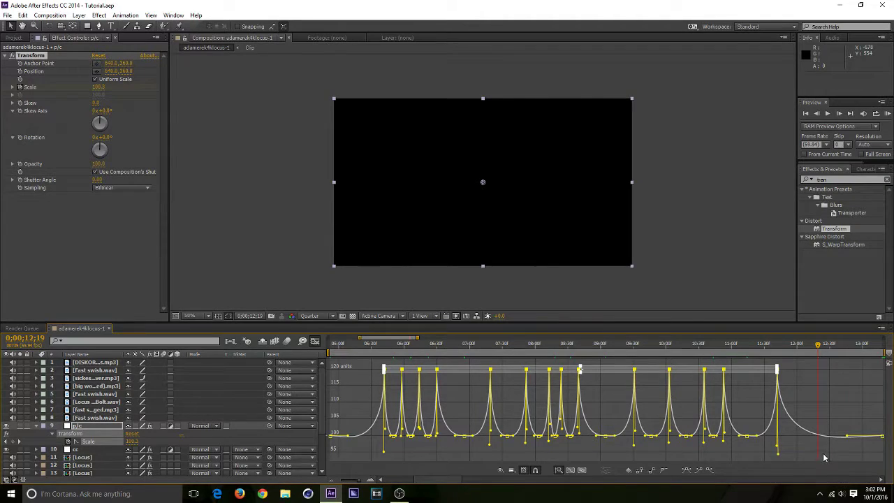
Raise the incoming handle of the last 120 peak to about the 100 line and deselect the curve's keyframes
left_click(738, 442)
left_click(747, 452)
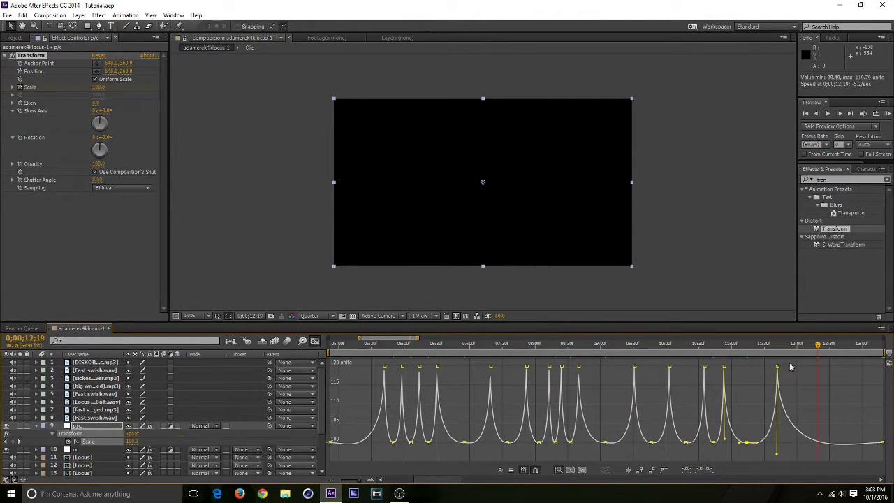
left_click_drag(778, 455, 778, 443)
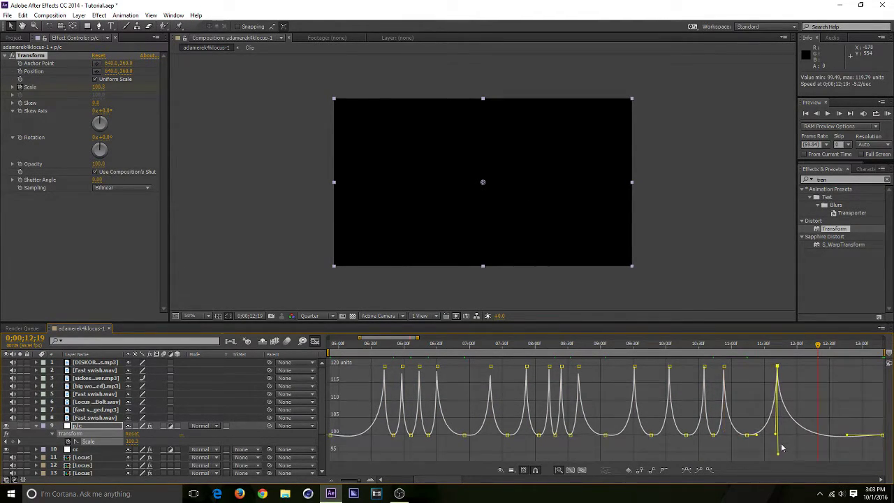
left_click(782, 446)
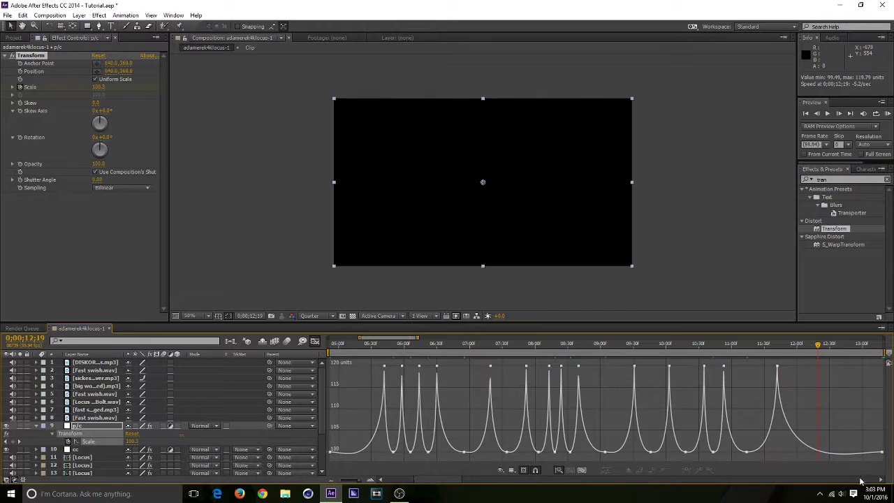
Raise the incoming handles of the fifth and first 120 peaks to about the 100 line, and save the project
left_click(464, 453)
mouse_move(488, 454)
left_mouse_down()
mouse_move(492, 442)
mouse_move(489, 449)
left_mouse_up()
left_click(480, 453)
left_click(384, 366)
left_click_drag(384, 454, 390, 439)
key("ctrl+s")
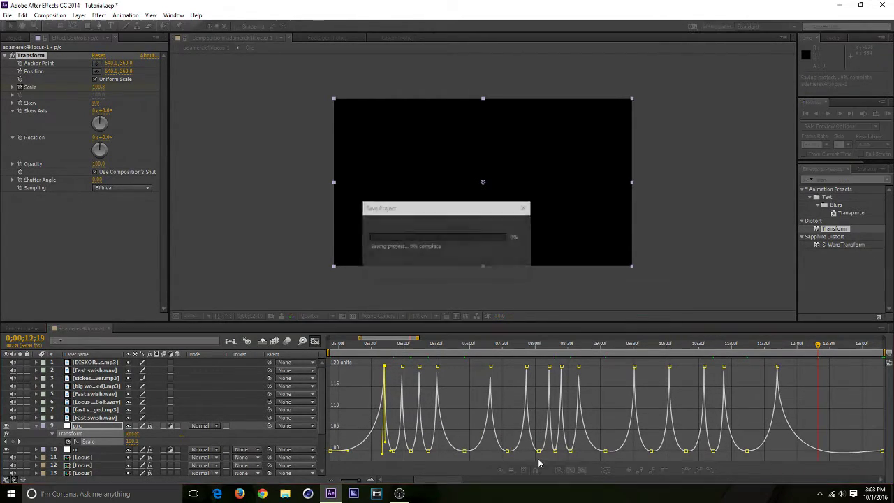
Raise the incoming handle of the 120 peak near 09;30 to about the 100 line and save the project
left_click(484, 437)
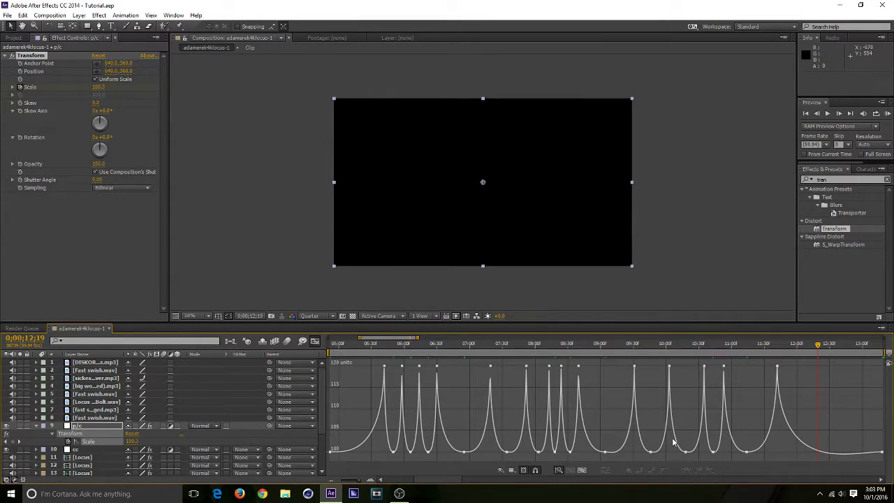
left_click(605, 452)
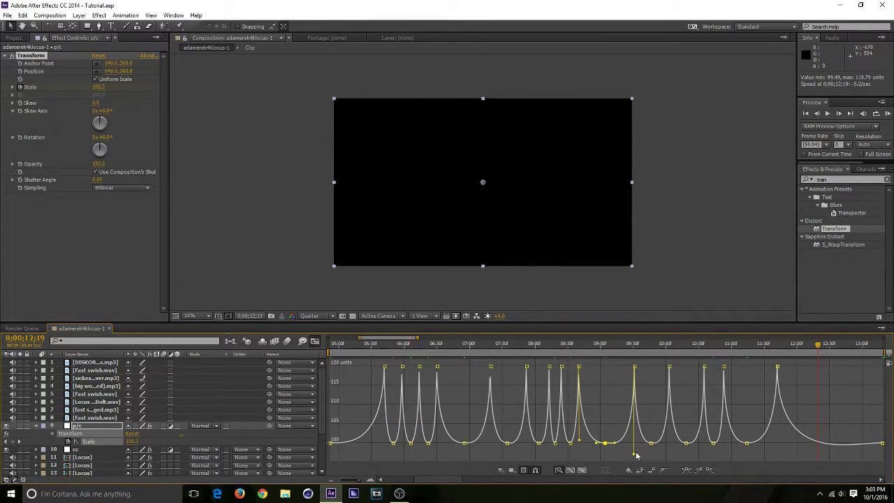
left_click_drag(634, 453, 634, 441)
left_click(626, 460)
key("ctrl+s")
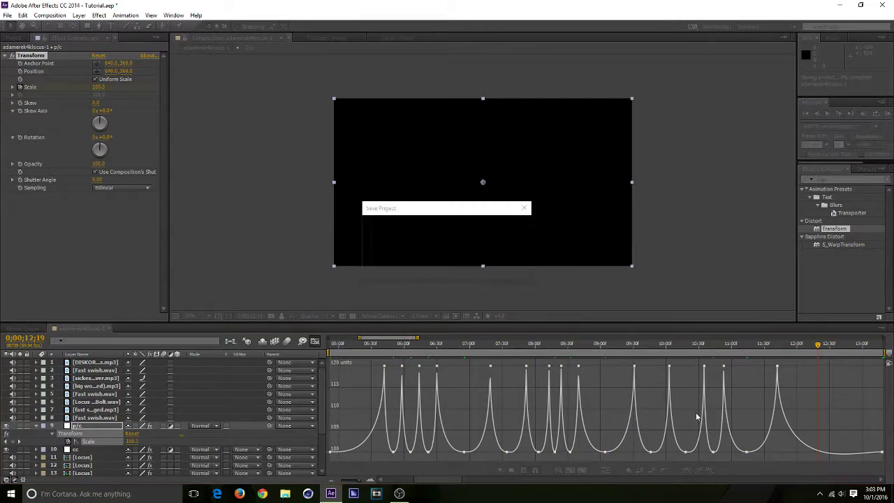
Close the Graph Editor and play a RAM preview of the work area to check the beat-synced zooms
left_click(315, 341)
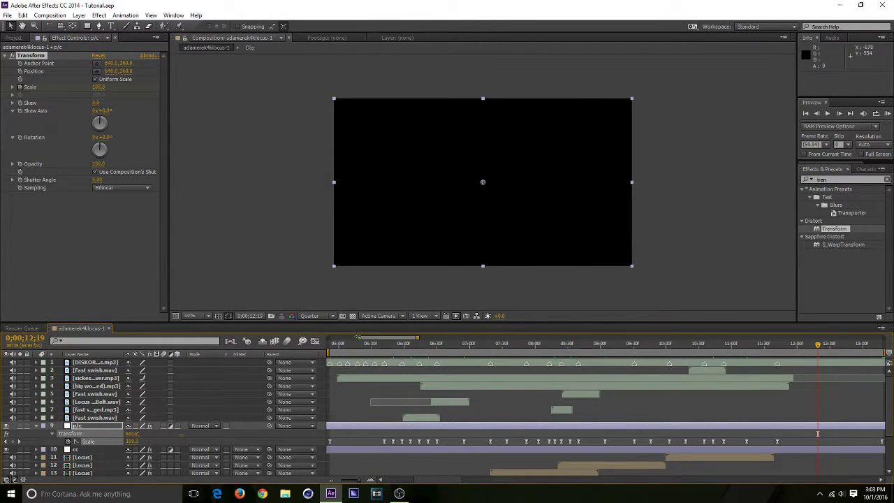
left_click_drag(413, 339, 455, 339)
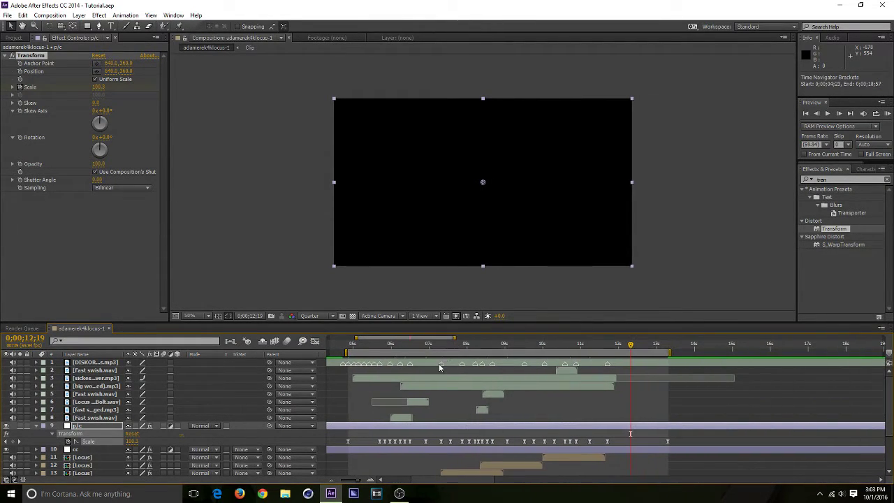
key("KP_0")
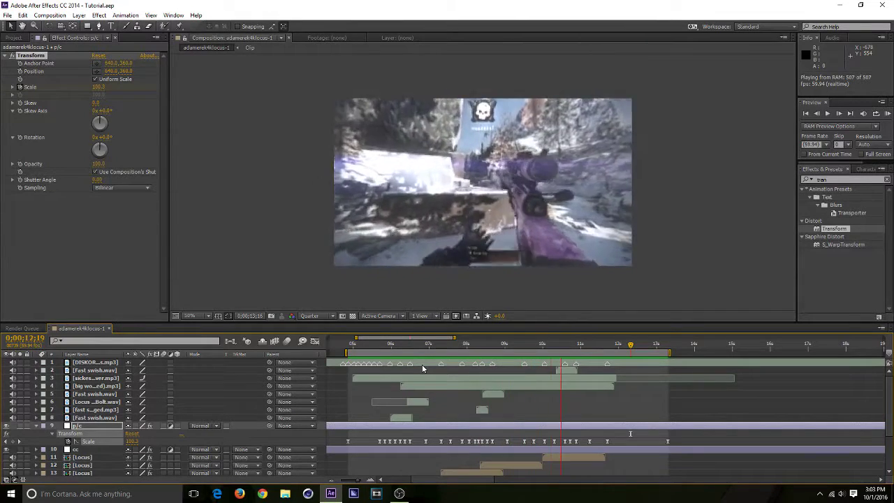
key("space")
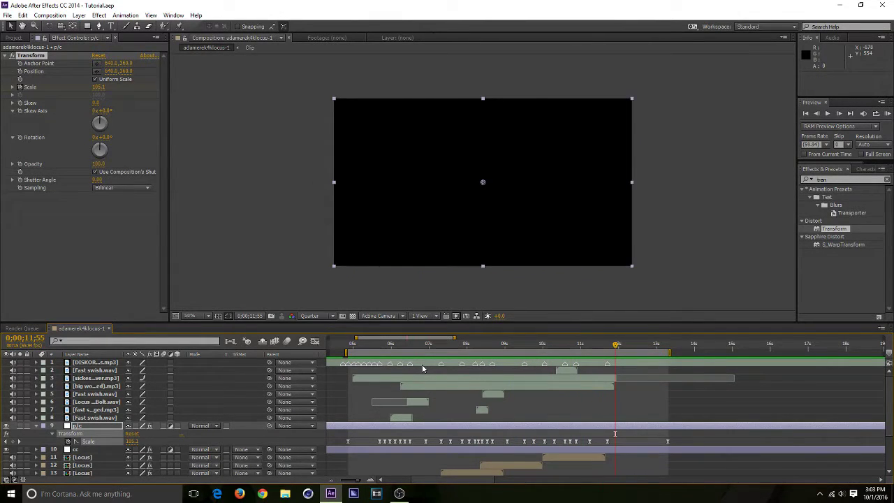
Collapse the p/c layer's properties and create a new adjustment layer above it starting at the gunshot at 0;00;06;14
left_click_drag(401, 347, 392, 353)
key("u")
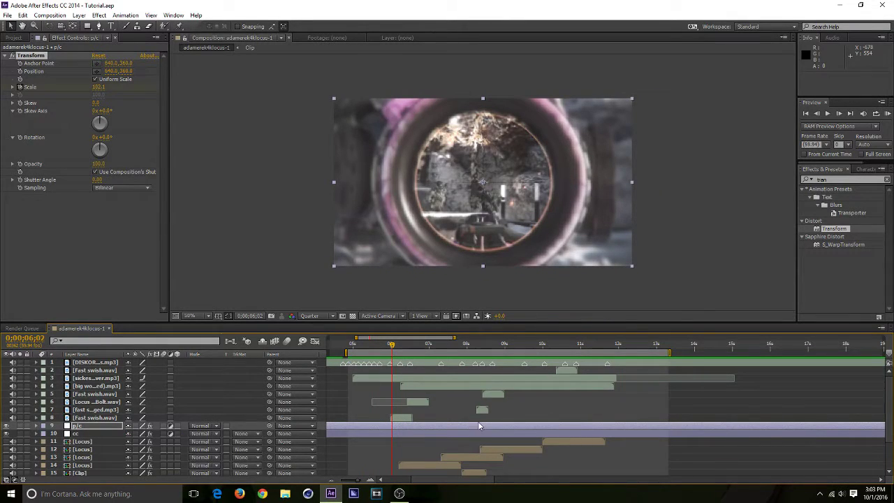
left_click_drag(384, 343, 402, 337)
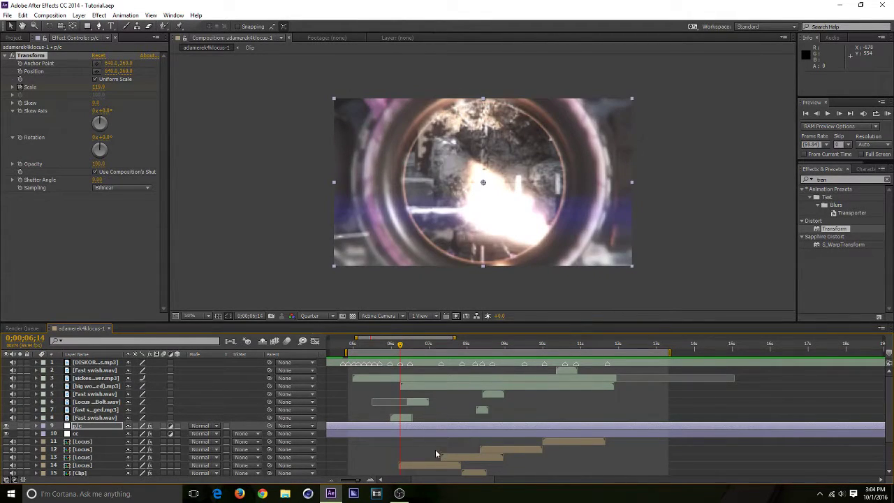
left_click(432, 425)
key("ctrl+alt+y")
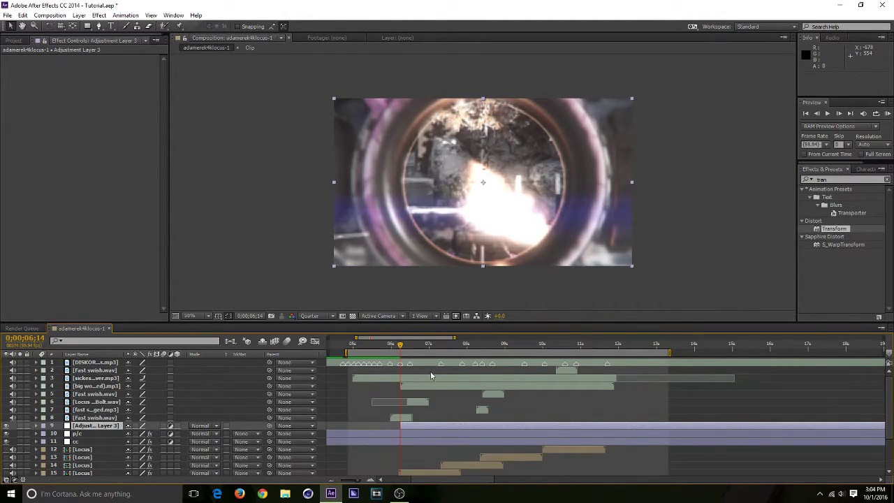
Trim the new adjustment layer's end to 0;00;06;44, 30 frames after its start
key("shift+Page_Down")
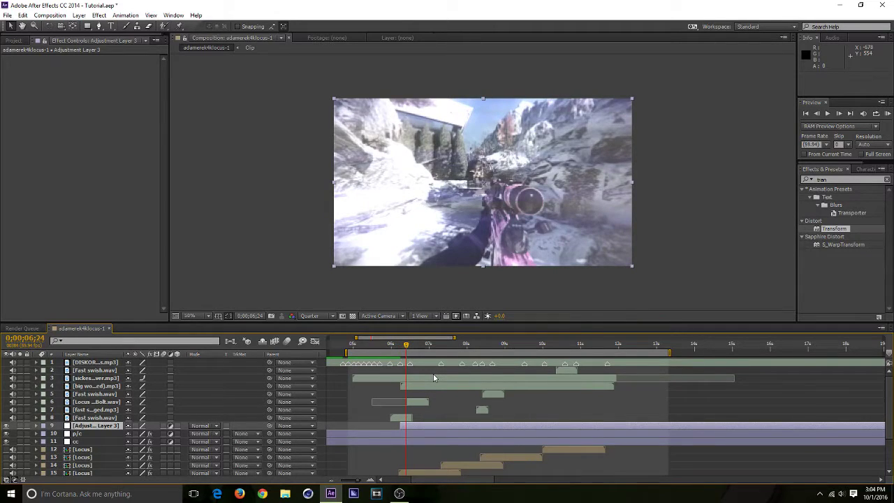
key("shift+Page_Down")
key("shift+Page_Down")
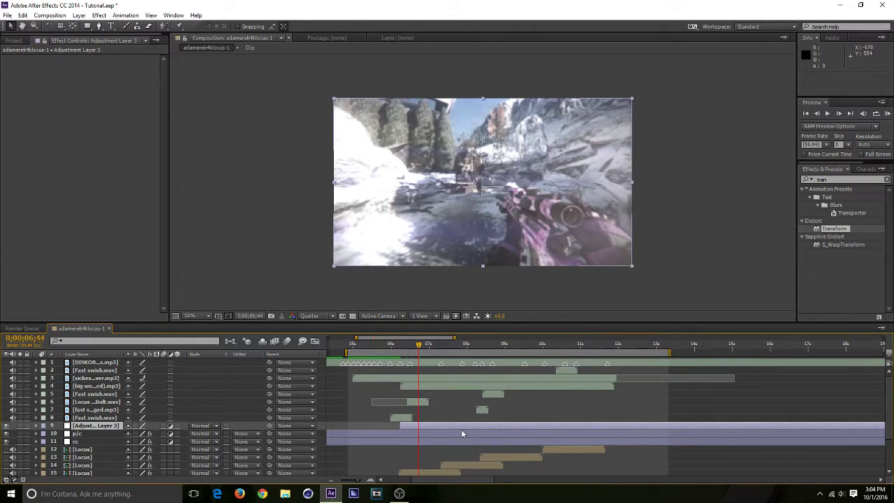
key("alt+bracketright")
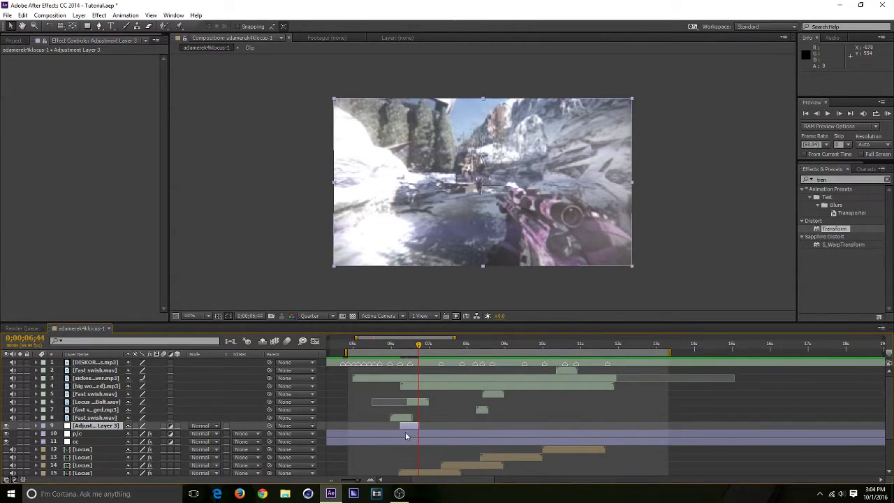
Find the shake effects, apply S_Shake to the new adjustment layer, and turn on its Motion Blur
left_click(855, 175)
left_click_drag(835, 180, 765, 181)
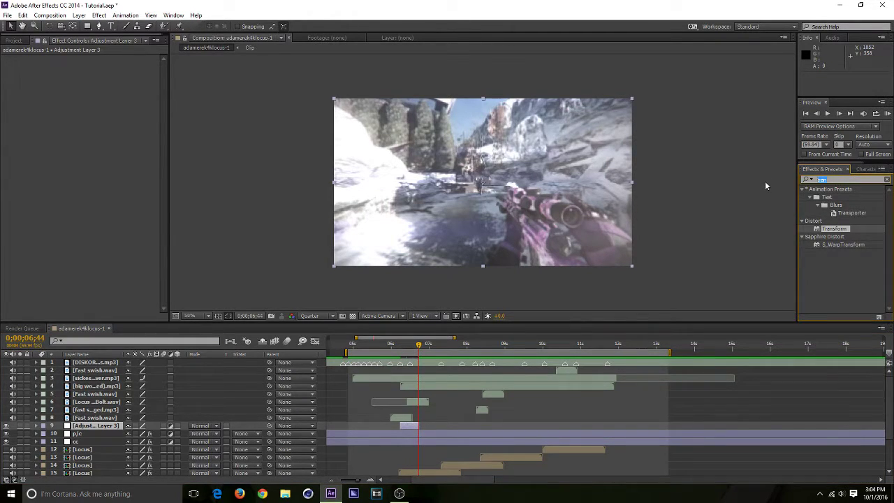
type("shake")
left_click_drag(816, 198, 403, 424)
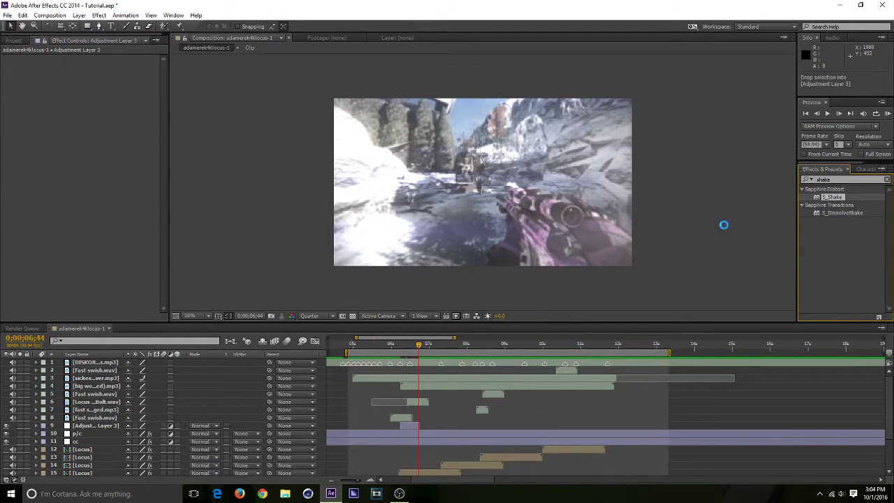
left_click_drag(408, 351, 404, 351)
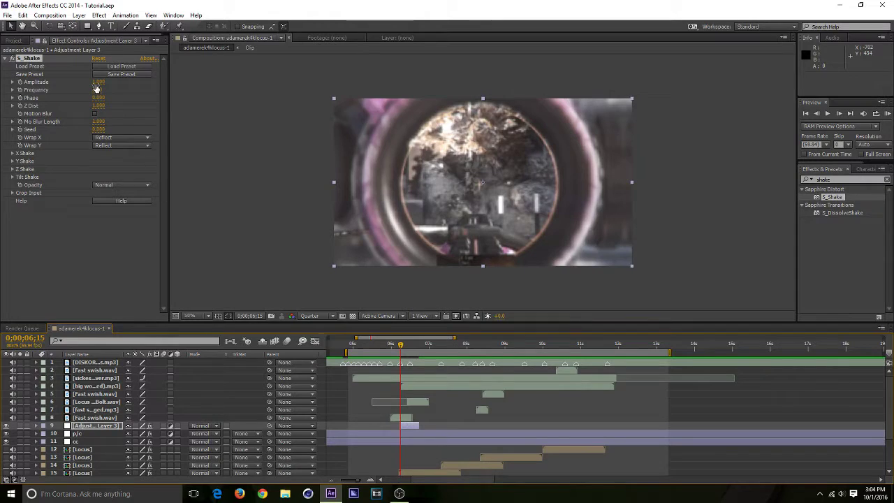
left_click(95, 114)
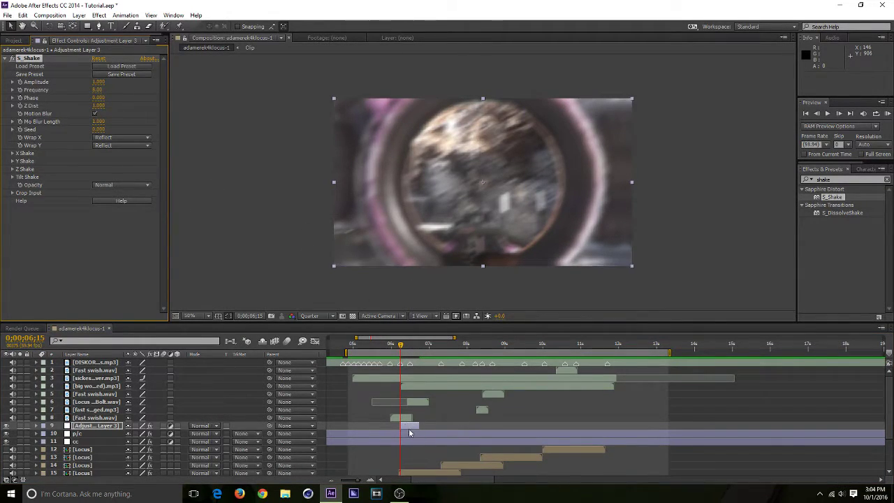
Keyframe the S_Shake Amplitude from 1 at 0;00;06;14 to 0 at 0;00;06;44
left_click_drag(402, 349, 401, 349)
left_click(21, 83)
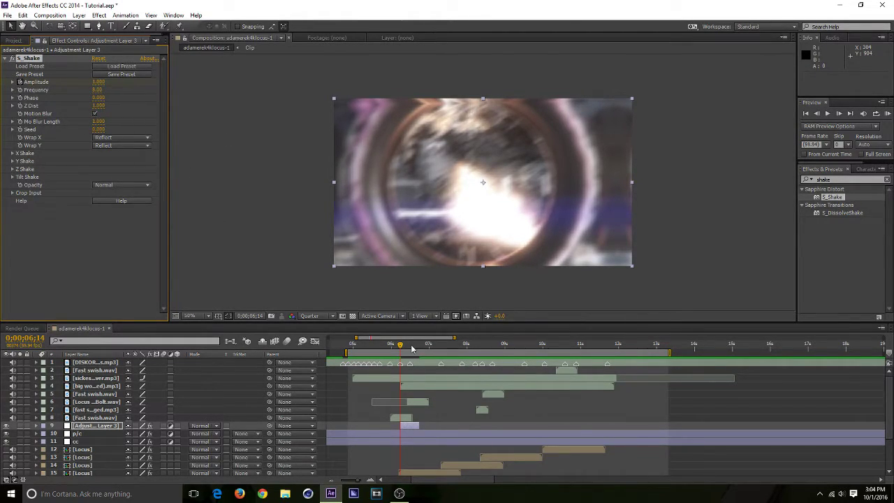
left_click_drag(405, 346, 422, 357)
left_click(96, 83)
type("0")
key("Return")
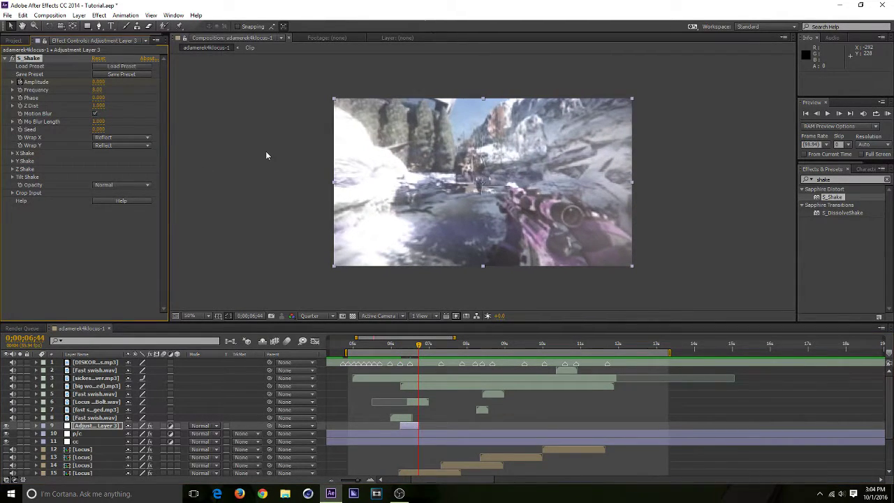
Apply S_DissolveShake above S_Shake and keyframe its Dissolve Percent at 18% at 0;00;06;14
left_click(858, 219)
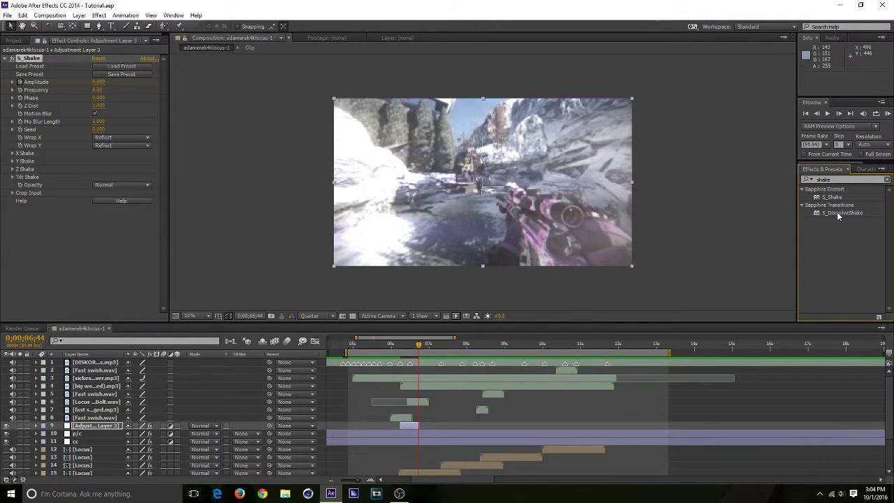
left_click_drag(837, 214, 35, 59)
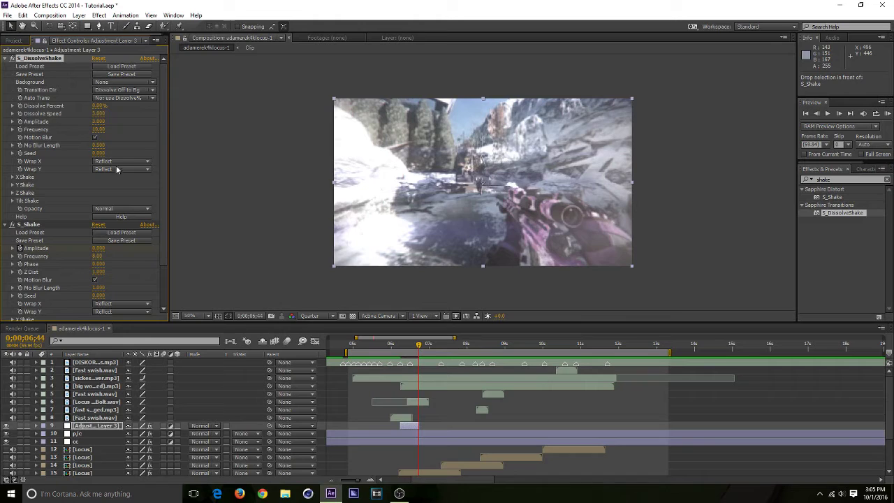
left_click(401, 348)
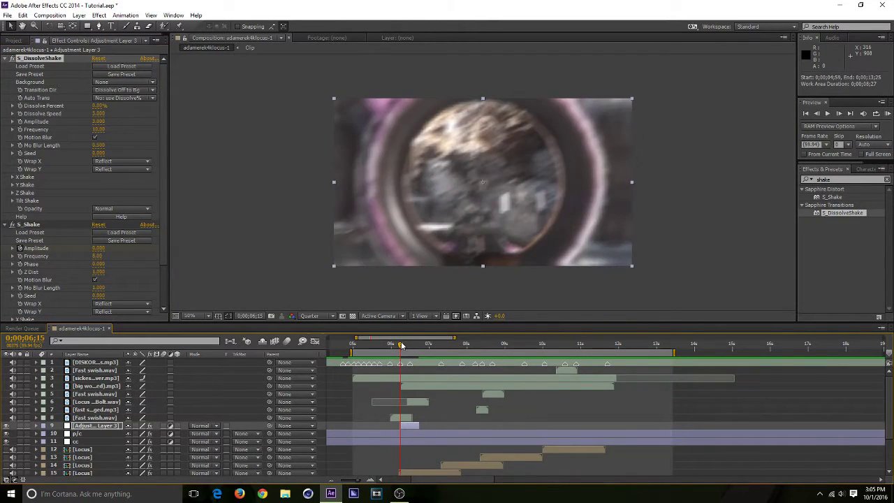
key("Page_Up")
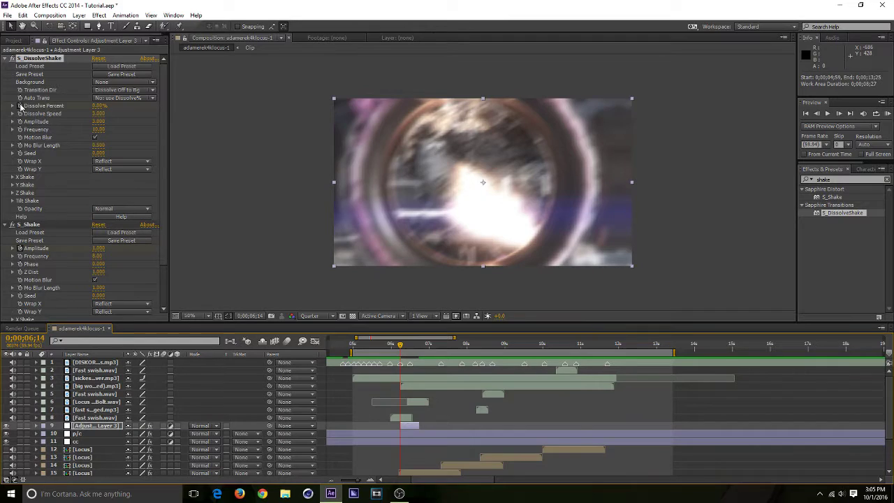
left_click(99, 105)
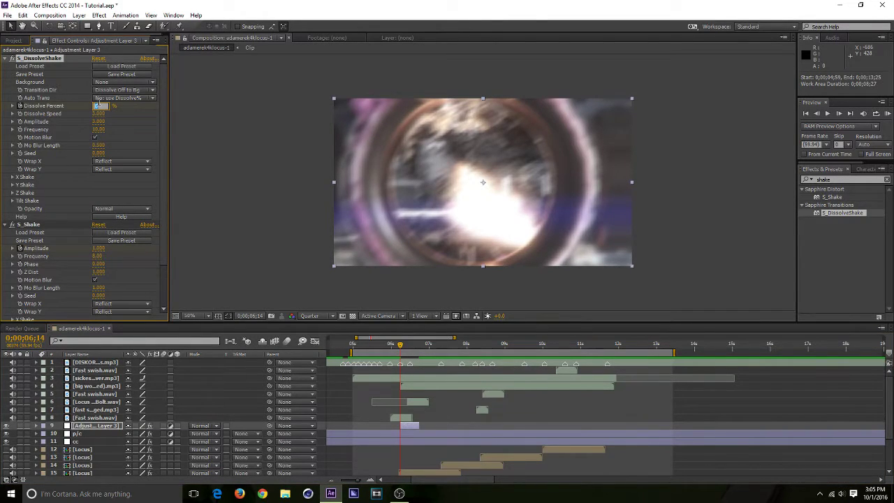
key("Return")
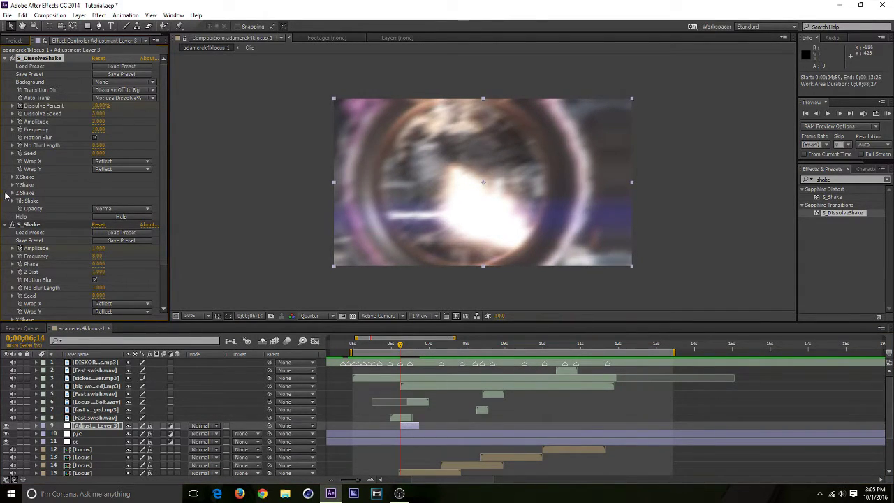
Raise S_DissolveShake's Y Rand Amp to about 1610 and its Mo Blur Length to about 1.54
left_click(12, 185)
left_click(98, 192)
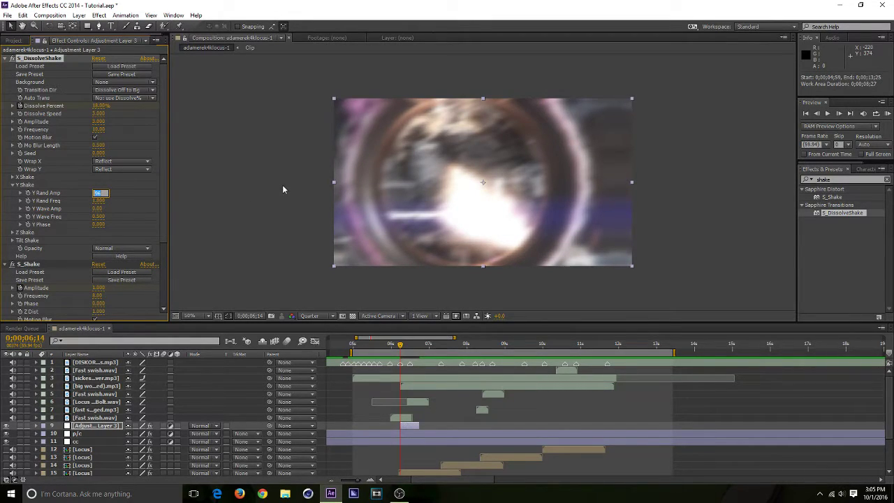
type("400")
key("Return")
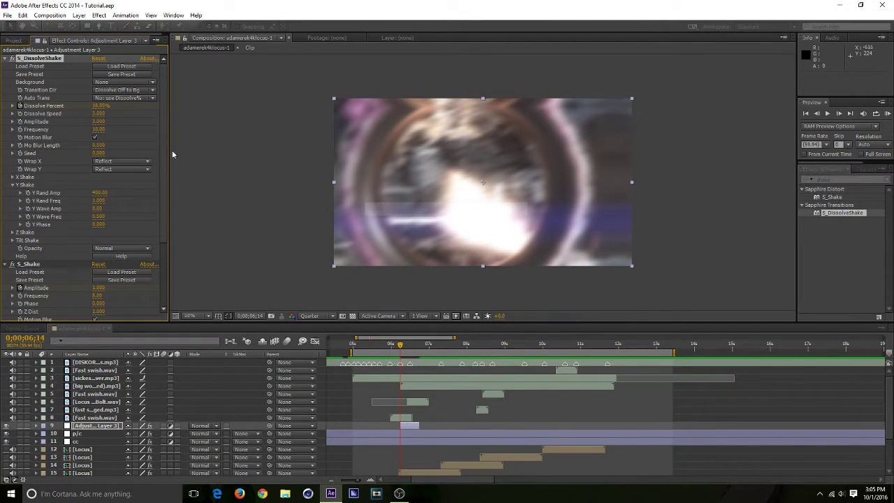
left_click_drag(103, 193, 630, 198)
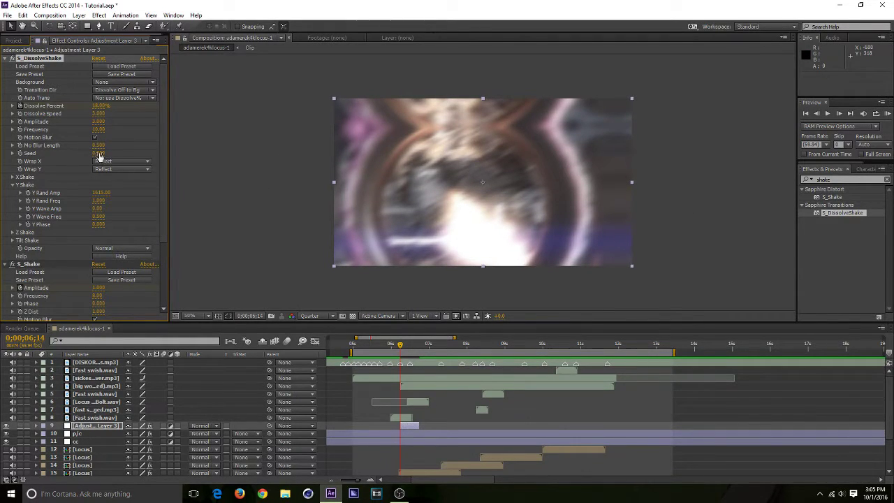
left_click_drag(108, 149, 489, 111)
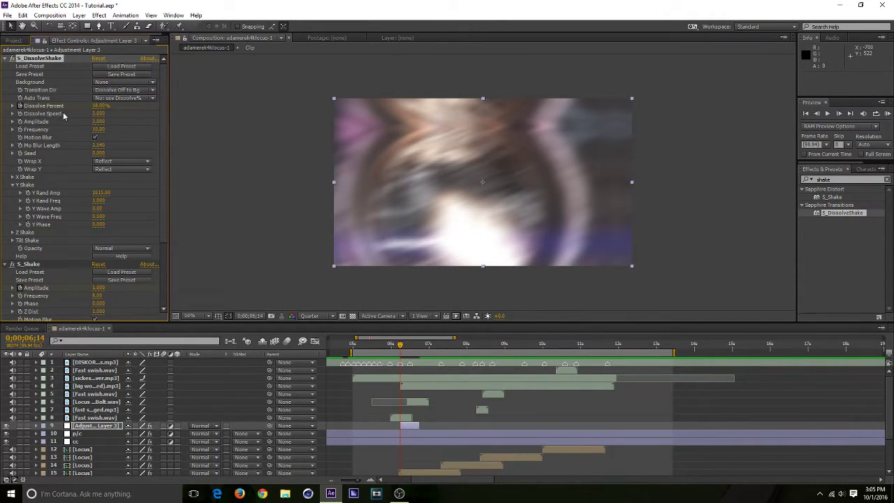
Keyframe S_DissolveShake's Dissolve Percent at 0% at 0;00;06;17, three frames after its first keyframe
key("Page_Down")
key("Page_Down")
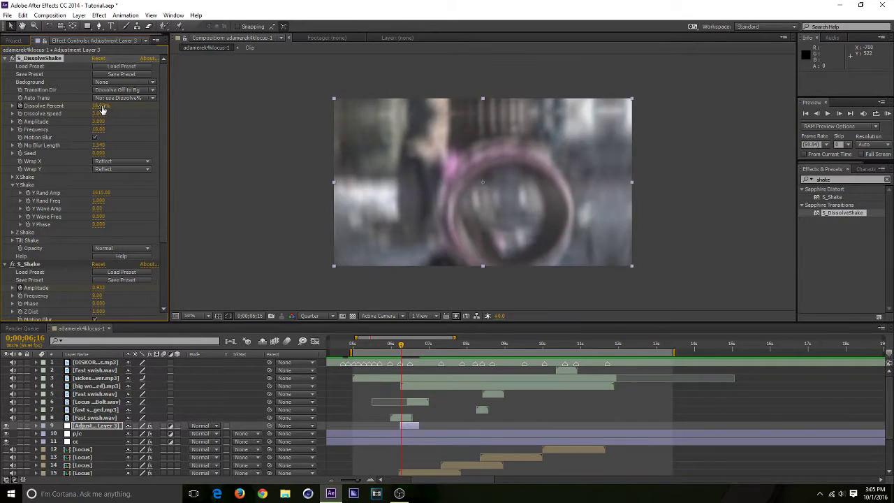
key("Page_Down")
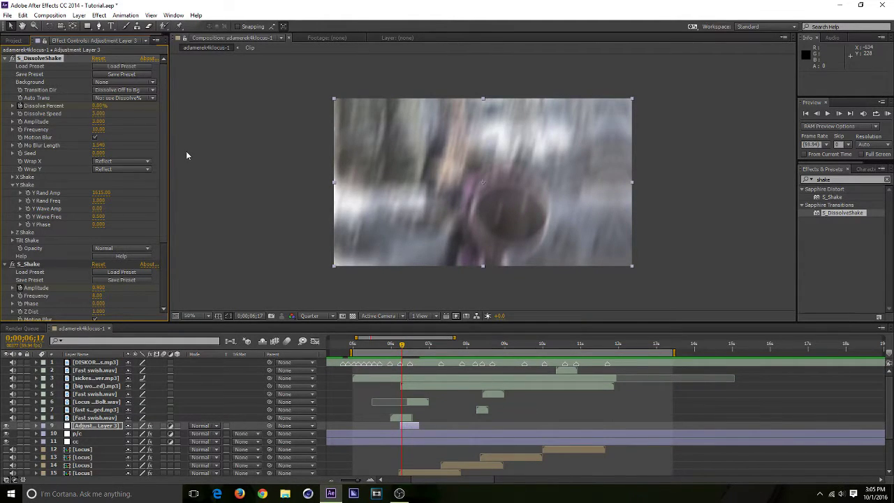
Scrub through the gunshot shake and play a RAM preview to check its motion
left_click(403, 346)
left_click_drag(403, 348, 415, 375)
key("KP_0")
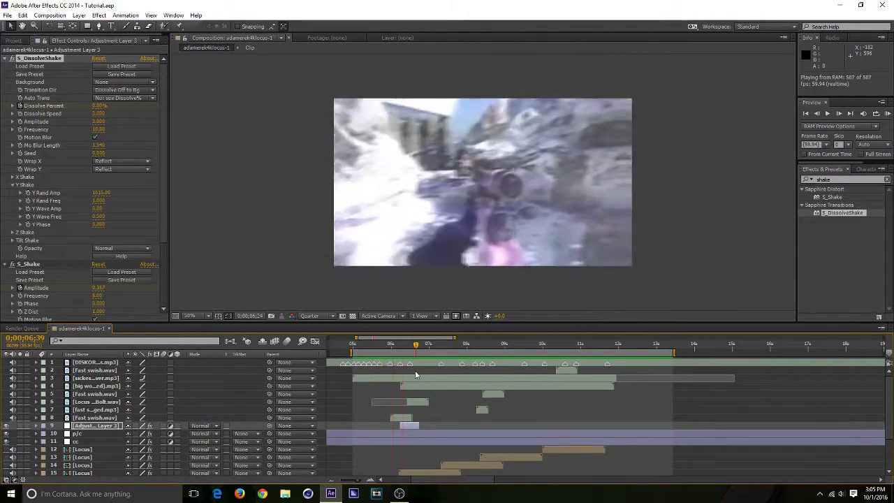
key("space")
Create a new adjustment layer starting at 0;00;06;14 and apply the Twitch effect to it
mouse_move(400, 344)
left_mouse_down()
mouse_move(414, 354)
mouse_move(403, 354)
mouse_move(413, 364)
mouse_move(402, 361)
left_mouse_up()
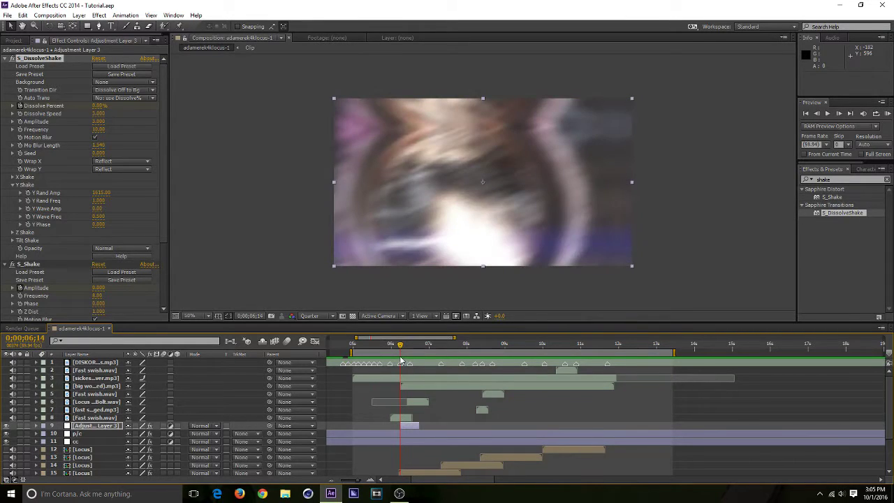
key("ctrl+alt+y")
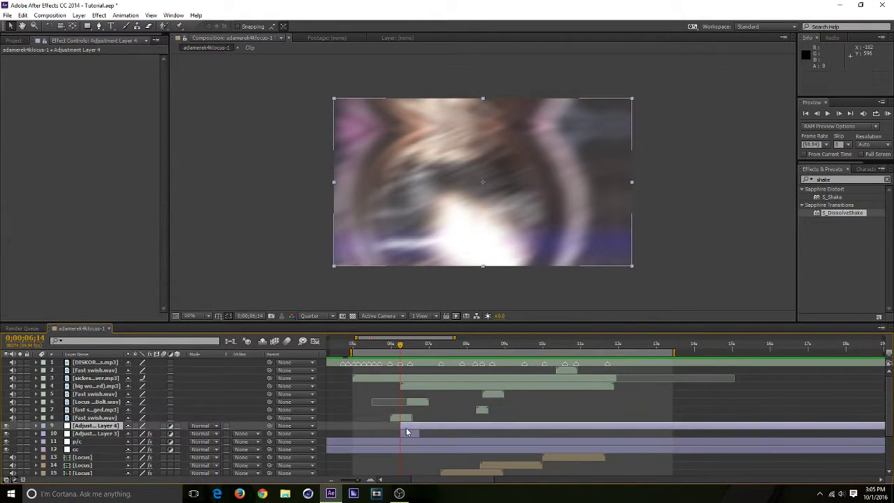
left_click_drag(832, 179, 752, 183)
type("twitch")
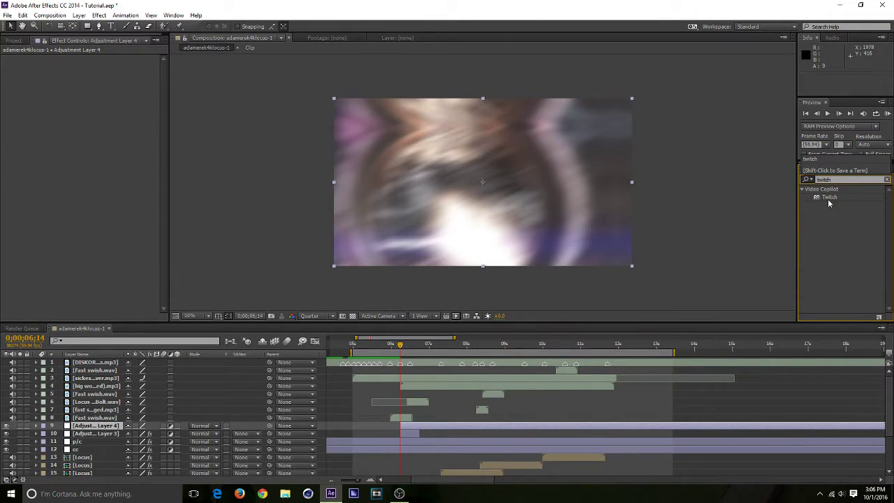
double_click(828, 197)
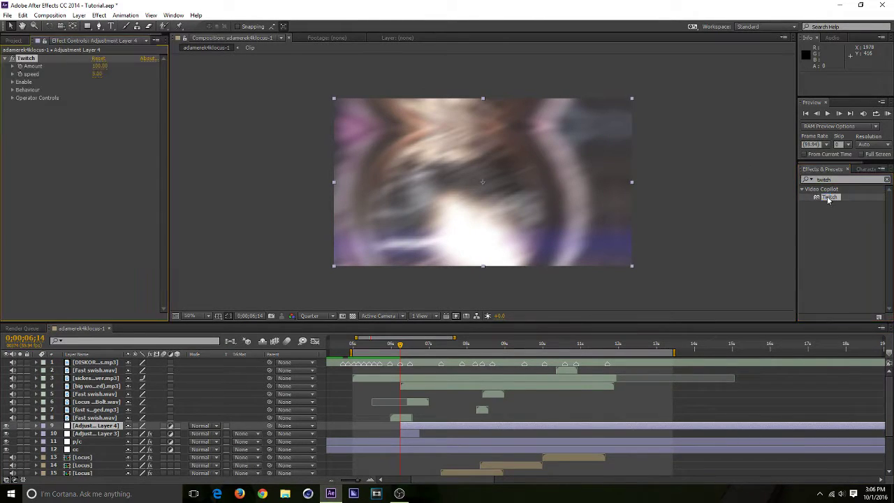
Set Twitch's Amount to 20 with a keyframe at 0;00;06;14 and its speed to about 60
left_click(99, 66)
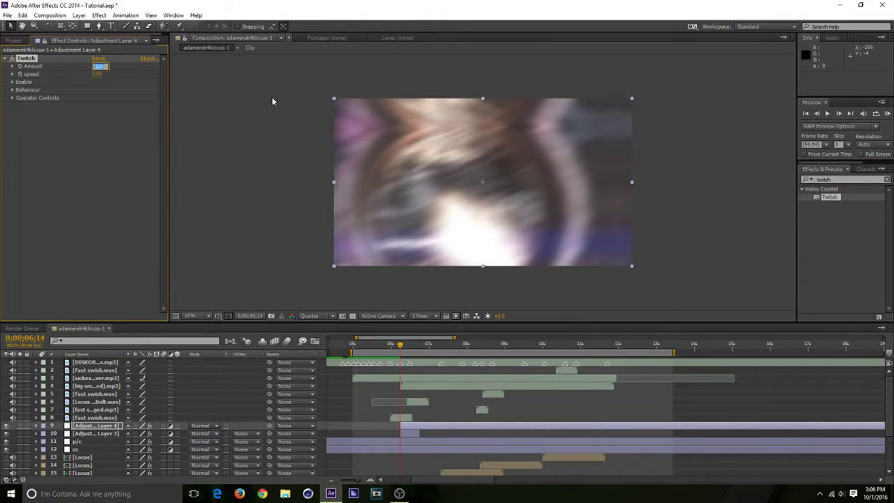
key("Return")
left_click(22, 65)
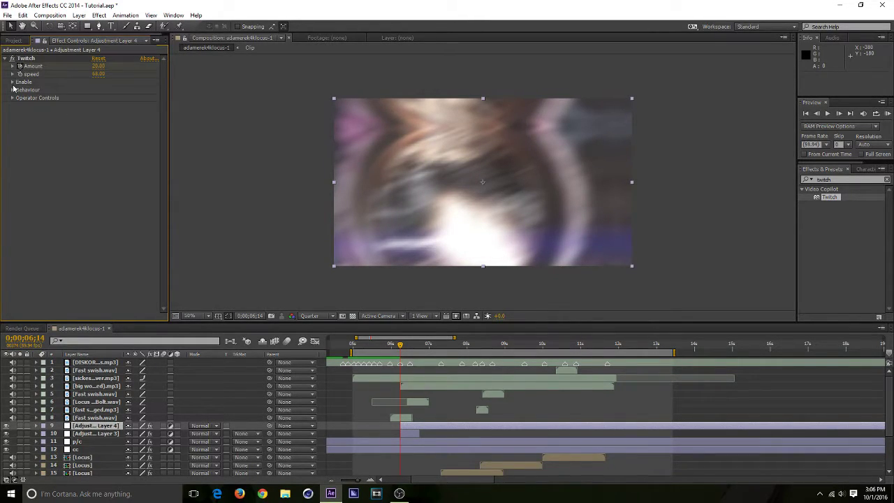
Enable only Slide in Twitch, raise Slide RGB Split to about 88, and save the project
left_click(12, 82)
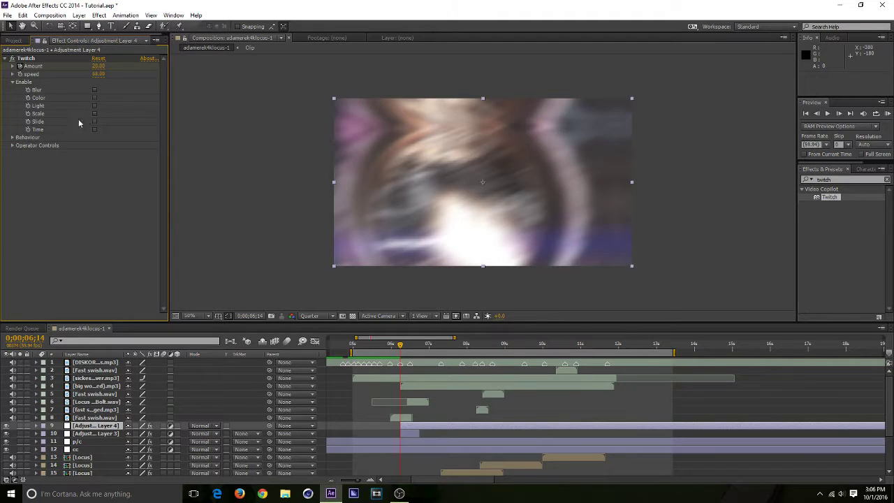
left_click(95, 123)
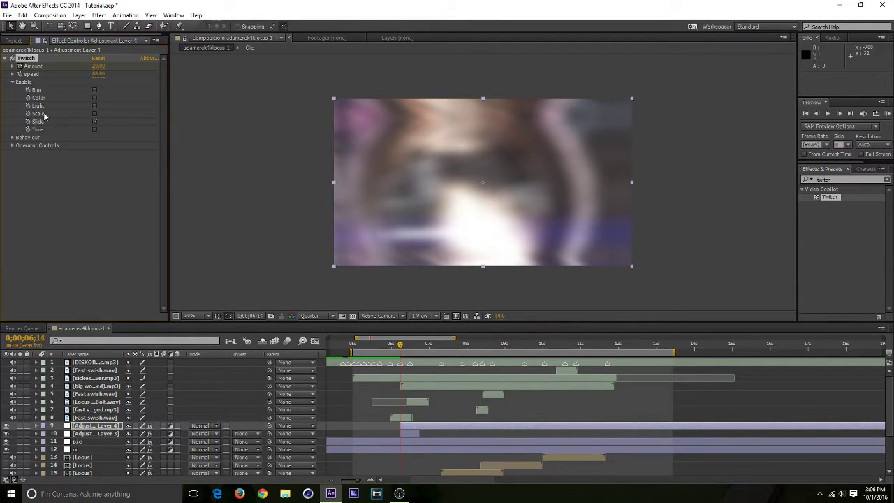
left_click(95, 90)
left_click(11, 145)
left_click(20, 185)
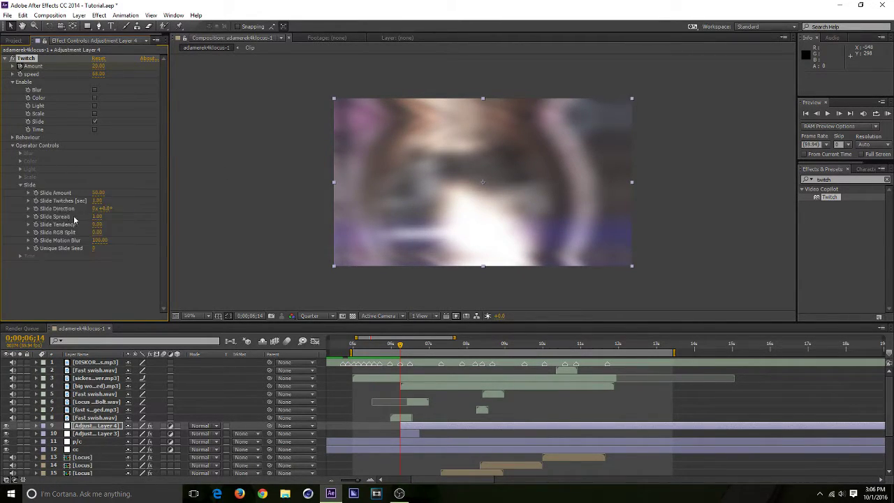
left_click_drag(98, 233, 153, 234)
key("ctrl+s")
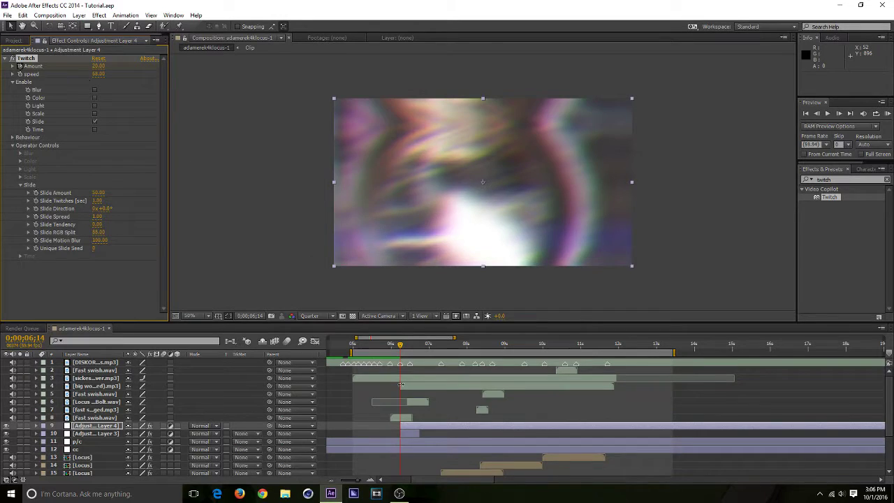
Trim the Twitch layer's end to 0;00;06;34, keyframe its Amount at 0 there, then save and preview
key("shift+Page_Down")
key("shift+Page_Down")
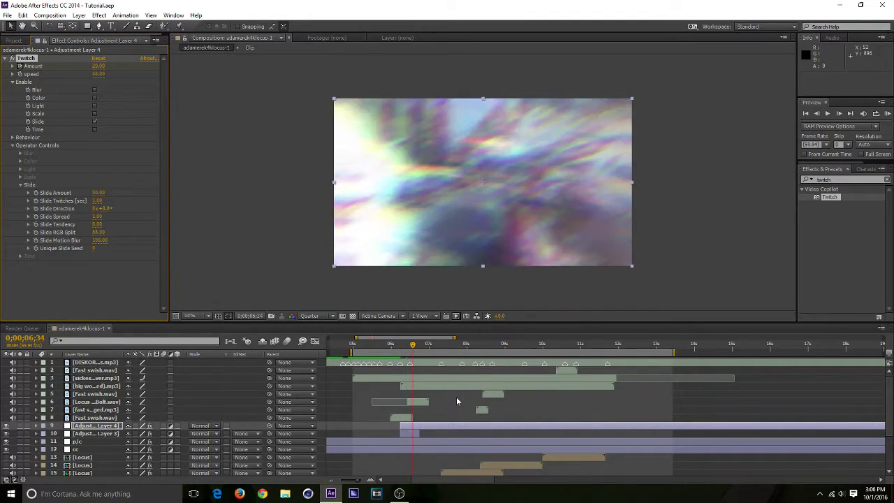
key("alt+bracketright")
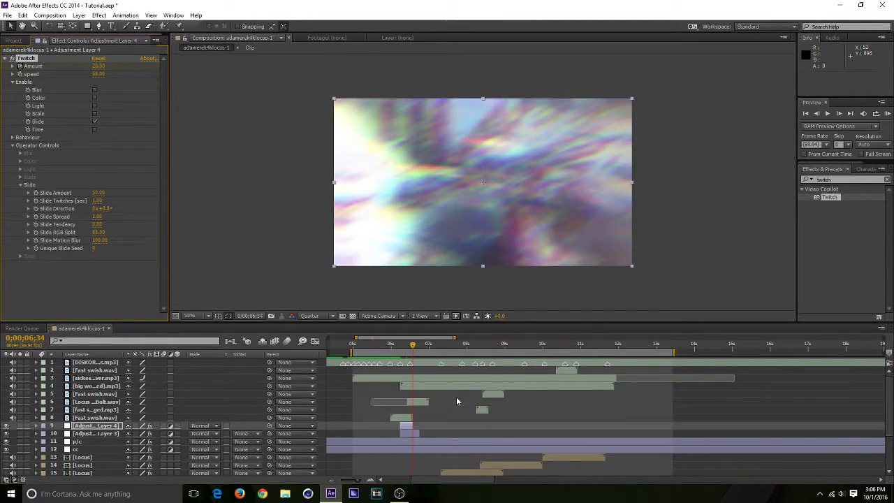
left_click(102, 68)
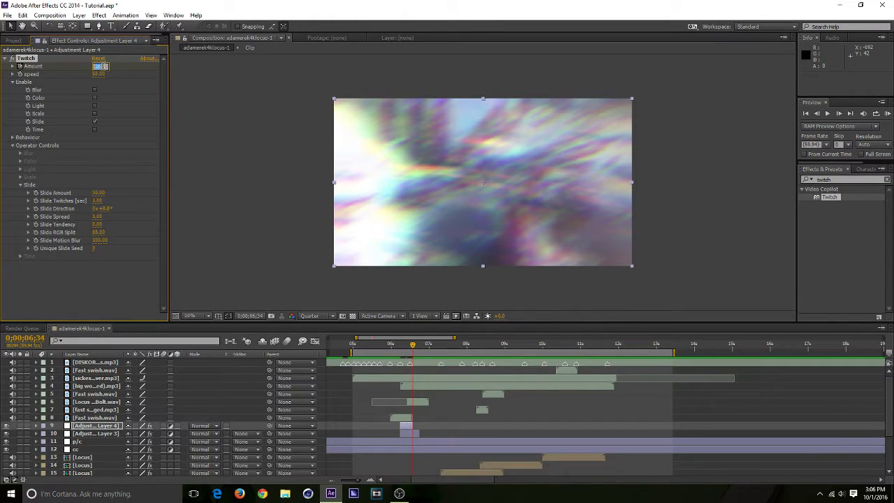
type("0")
key("Return")
key("ctrl+s")
key("KP_0")
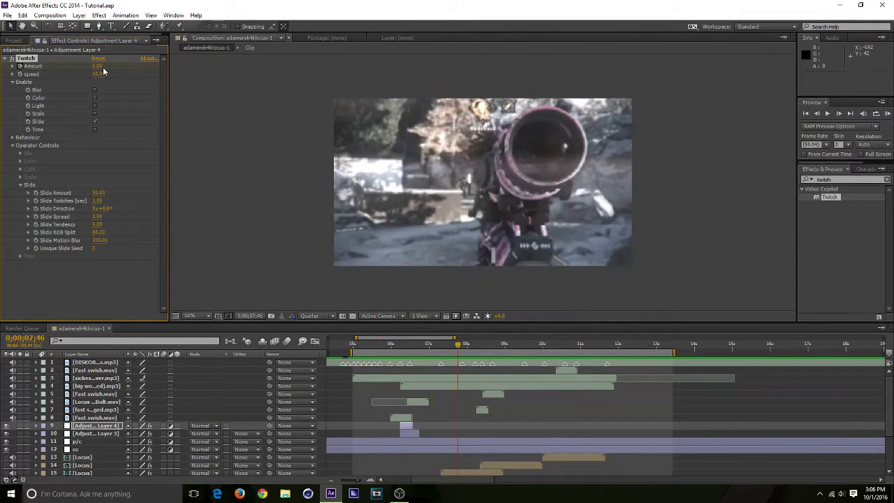
Duplicate the Twitch and shake adjustment layers together and start both copies at 0;00;06;30
mouse_move(403, 346)
left_mouse_down()
mouse_move(421, 357)
mouse_move(391, 350)
mouse_move(416, 363)
mouse_move(410, 345)
left_mouse_up()
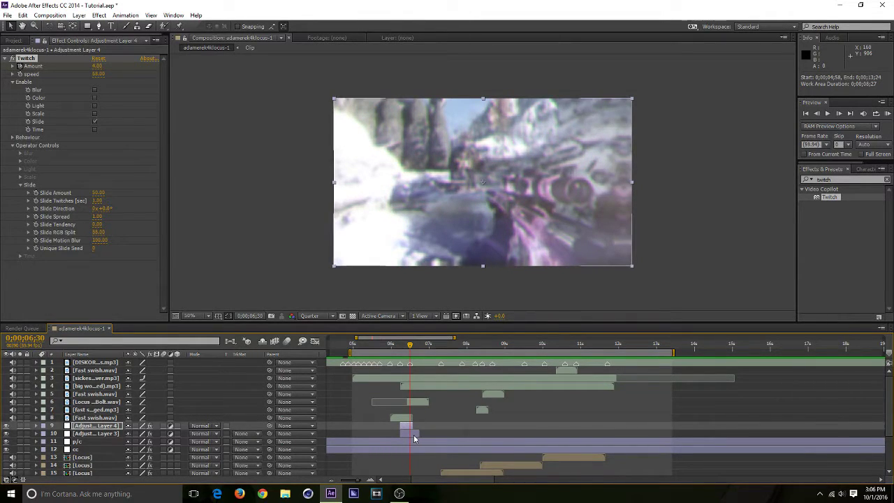
left_click(414, 434, "shift")
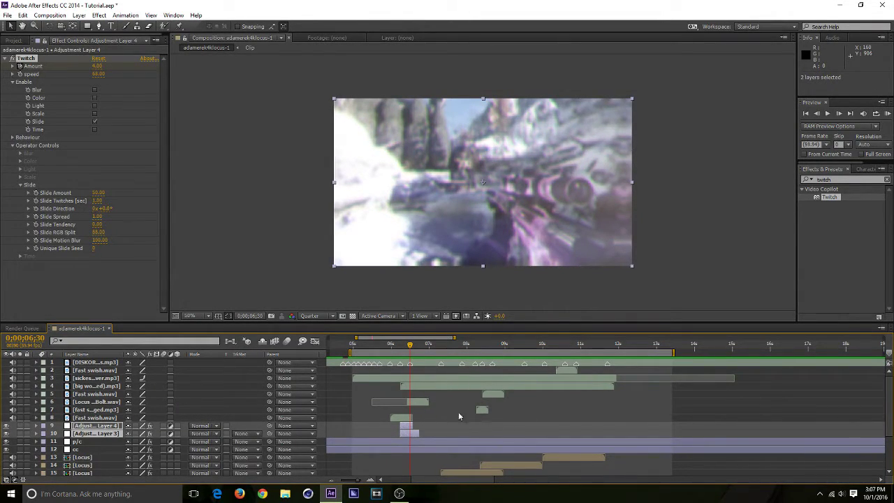
left_click(425, 427)
left_click(407, 425)
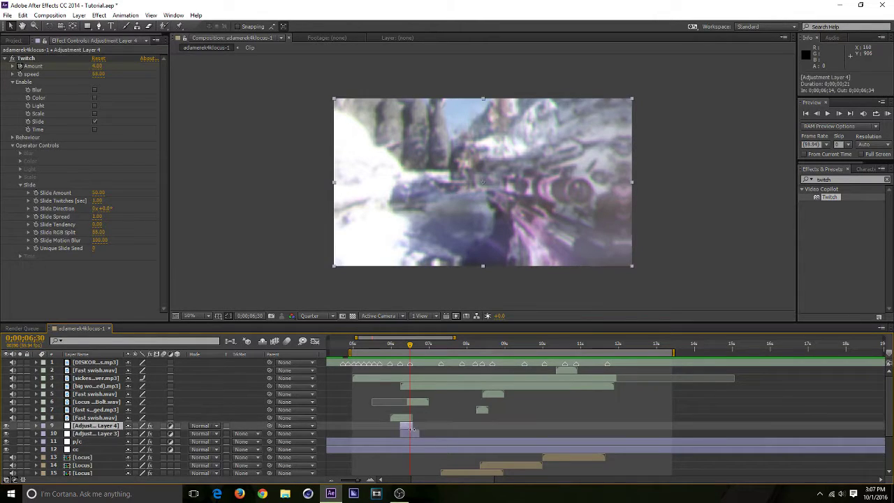
left_click(412, 433, "shift")
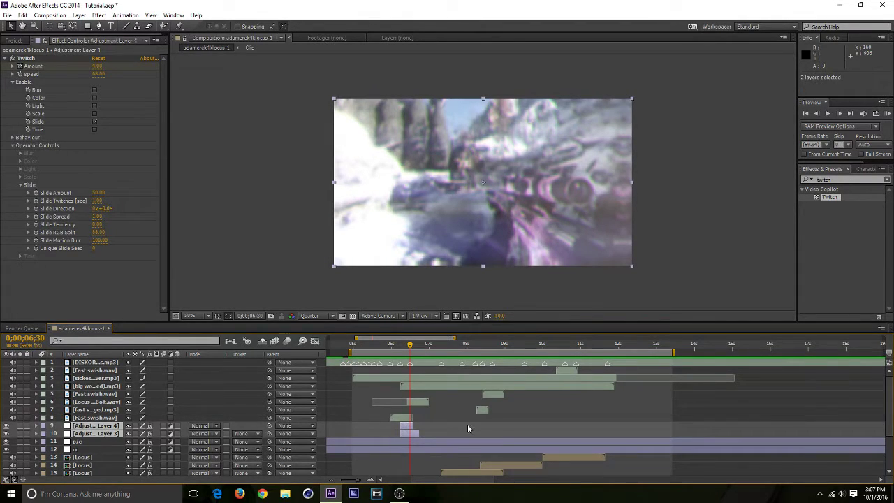
key("ctrl+d")
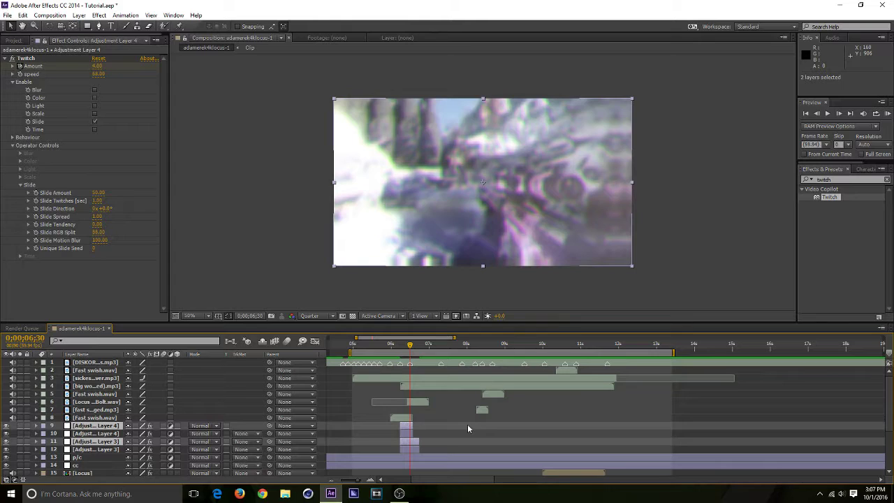
key("bracketleft")
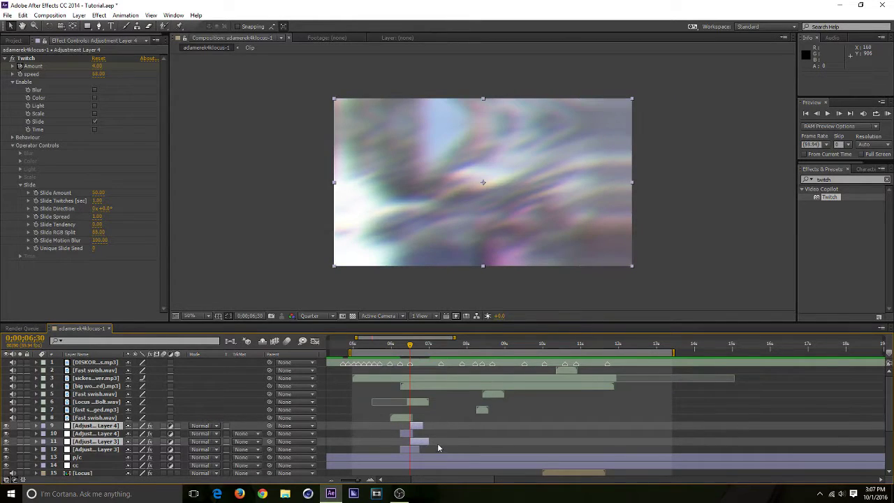
Stack both duplicated adjustment layers above the original pair, save the project, and preview the second hit
left_click_drag(107, 427, 107, 421)
key("F2")
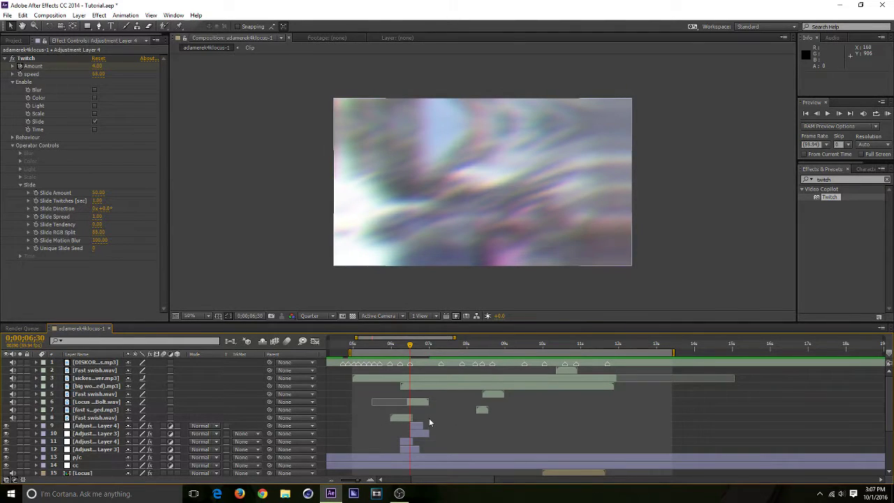
key("ctrl+s")
key("KP_0")
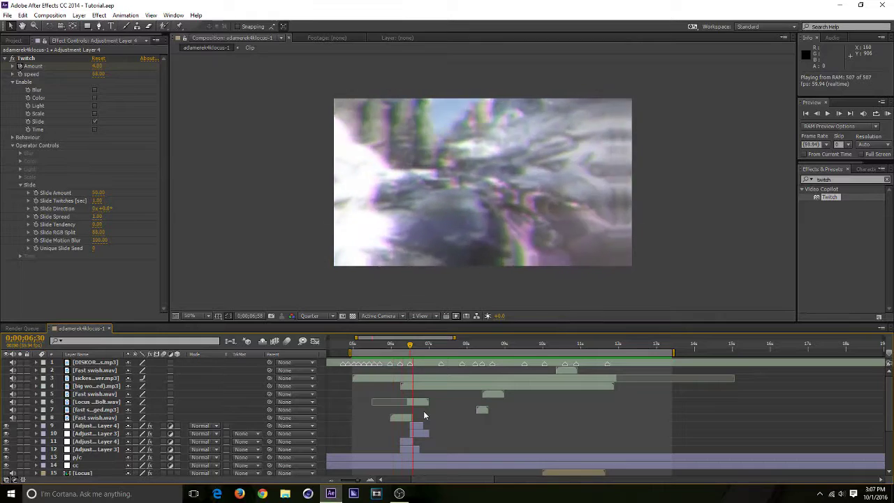
key("space")
Set the duplicated Twitch layer's Amount keyframe at 0;00;06;30 to 15 and save the project
mouse_move(399, 347)
left_mouse_down()
mouse_move(425, 370)
mouse_move(410, 361)
left_mouse_up()
left_click(418, 427)
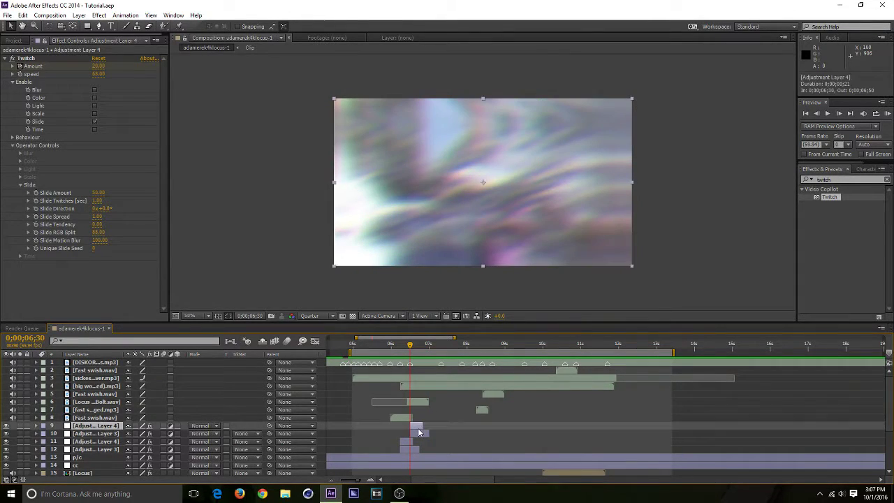
left_click(411, 345)
left_click(99, 66)
type("15")
key("Return")
key("ctrl+s")
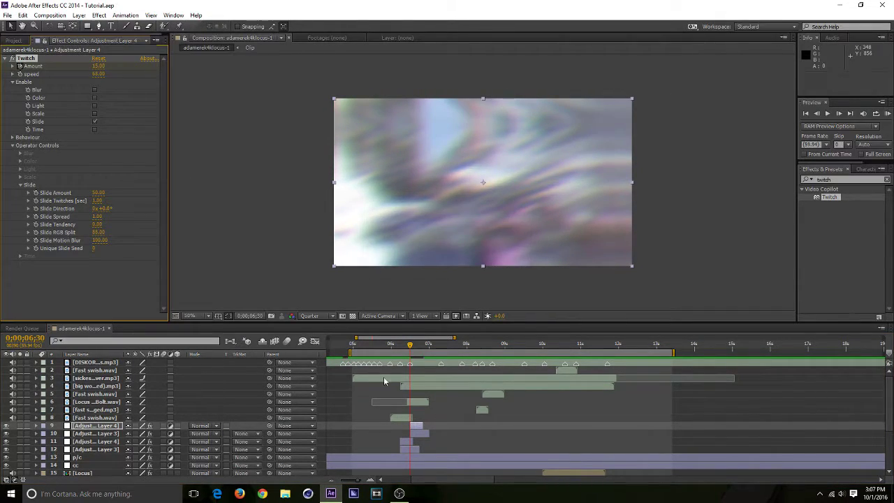
Change the S_Shake Seed on the duplicated shake layer to about 0.04 and save the project
left_click(421, 433)
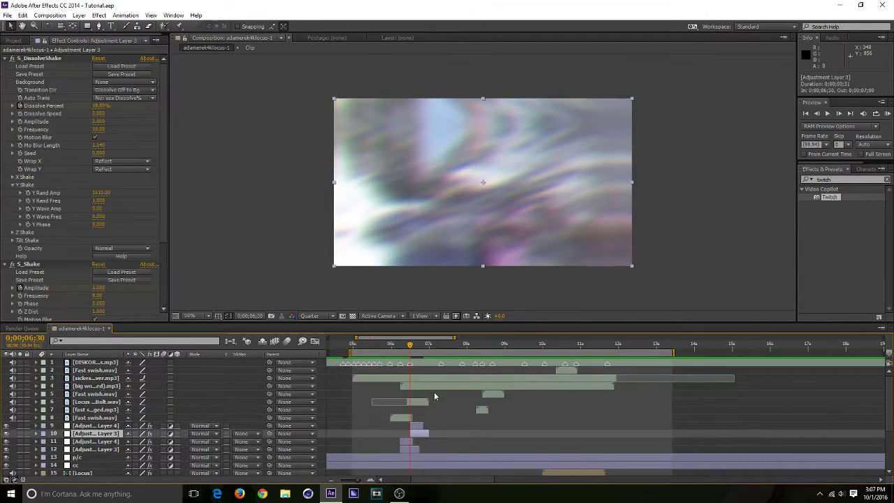
left_click(440, 439)
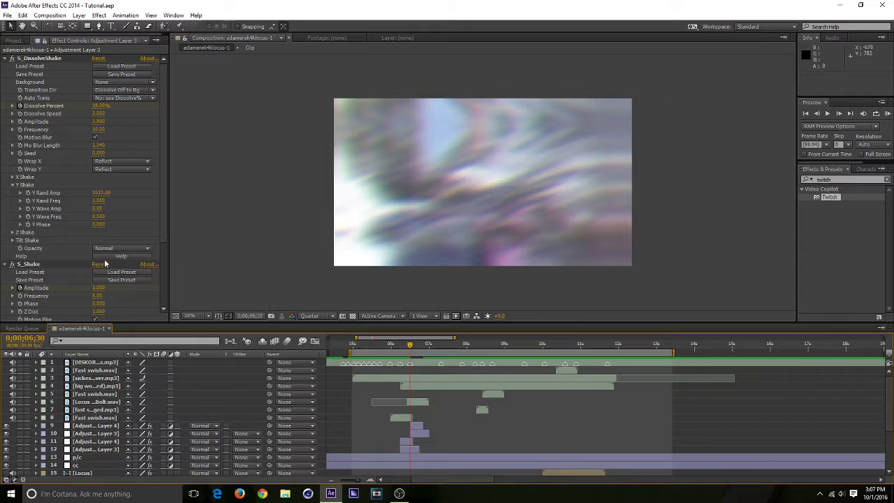
scroll(58, 293, "down", 3)
left_click_drag(98, 293, 141, 293)
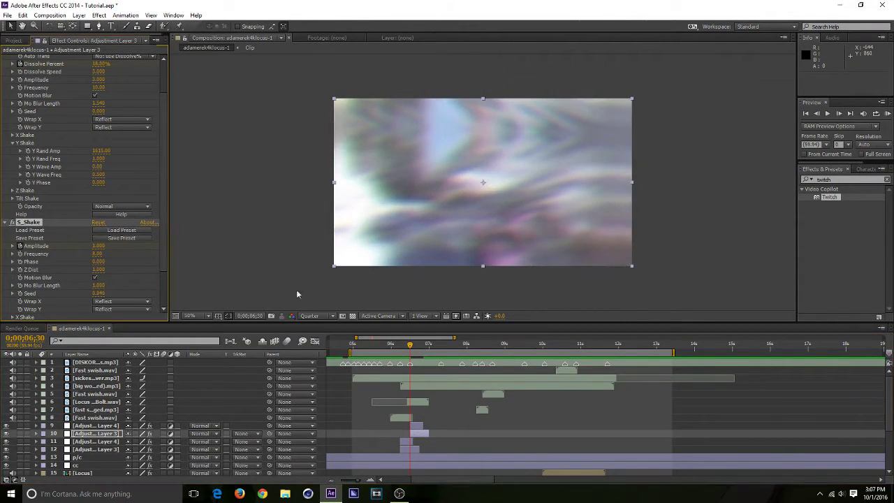
key("ctrl+s")
Compare the effect settings of the original and duplicated shake layers
left_click(412, 451)
left_click(420, 434)
left_click(409, 451)
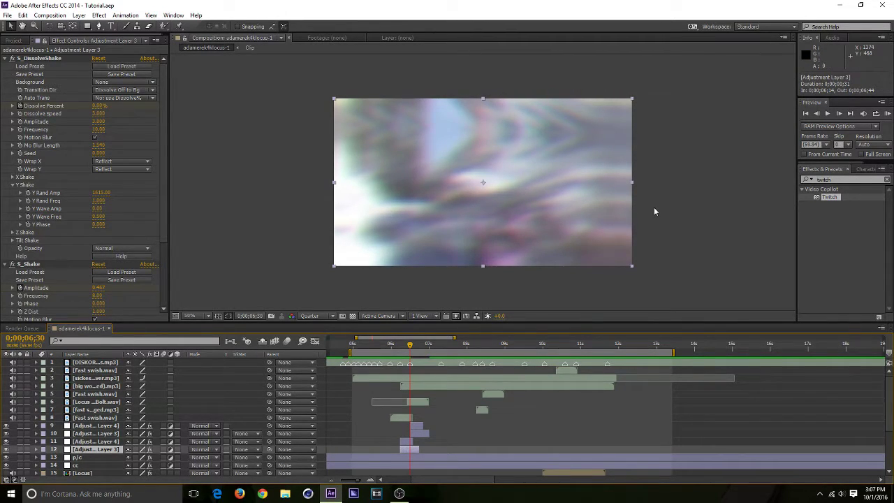
Select the second hit's shake layer and play back the montage to review the first two hits
left_click(419, 433)
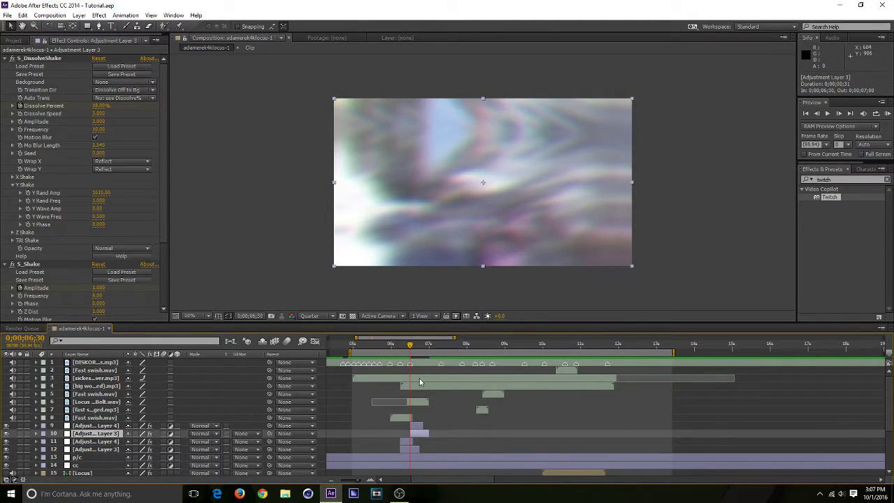
key("KP_0")
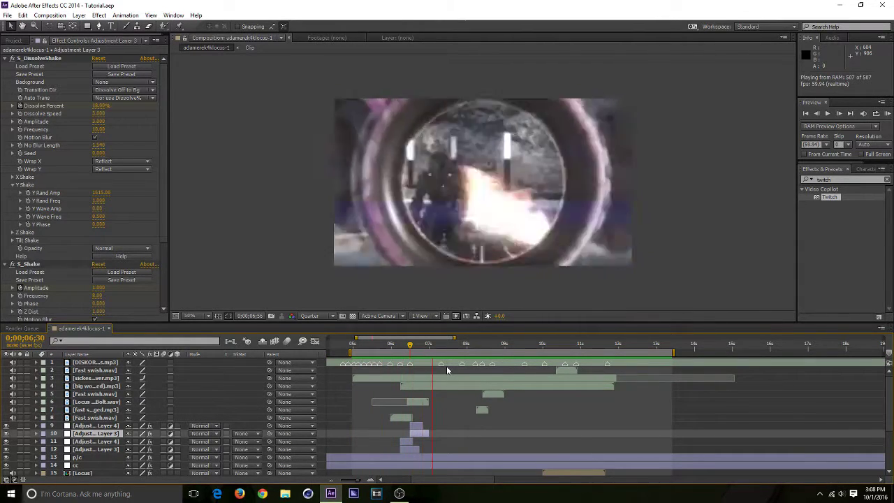
key("space")
Duplicate the second hit's shake and Twitch adjustment layers, start the copies at the 0;00;07;19 beat, and stack them above the other pairs
left_click(442, 344)
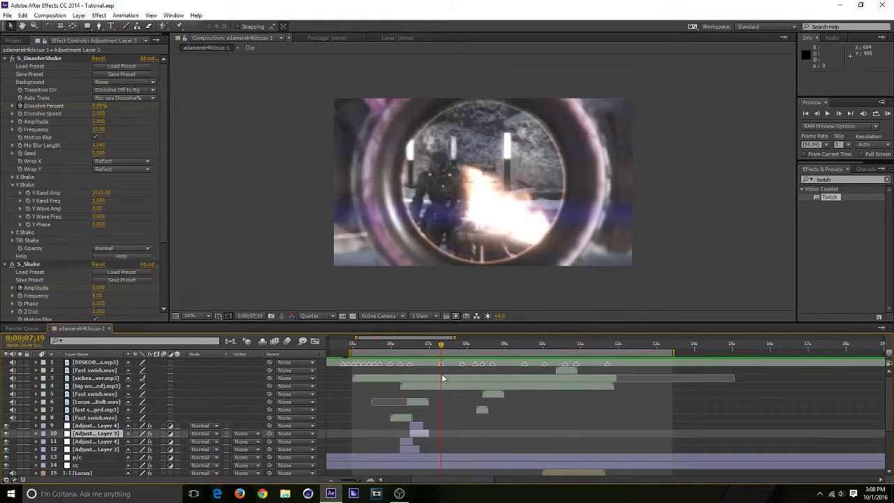
left_click_drag(443, 343, 447, 351)
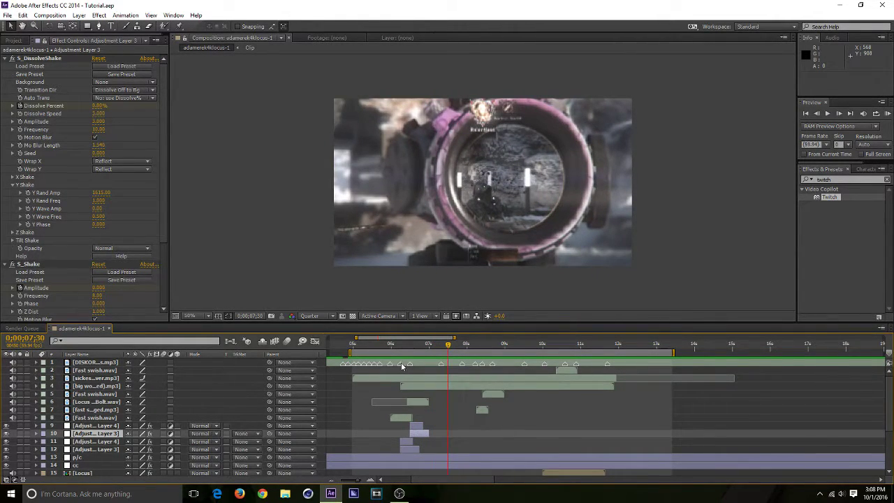
key("j")
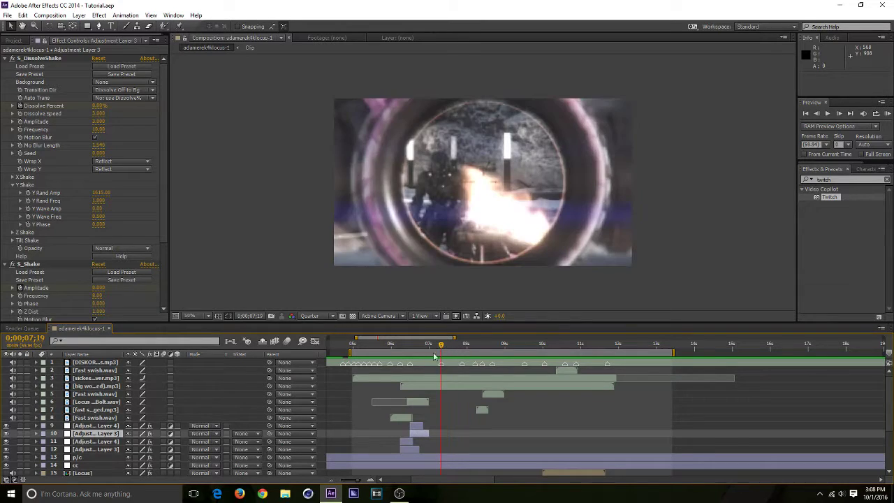
left_click(417, 431)
left_click(416, 425, "shift")
key("ctrl+d")
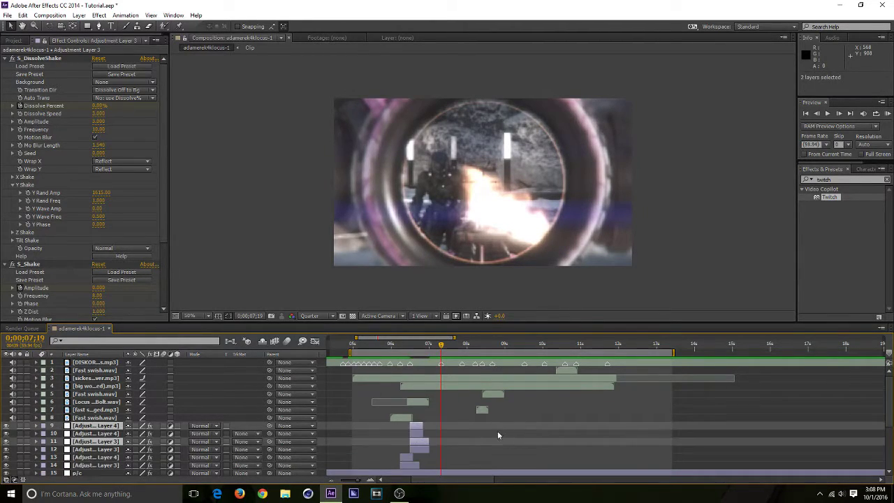
key("[")
mouse_move(98, 427)
left_mouse_down()
mouse_move(102, 416)
mouse_move(99, 437)
left_mouse_up()
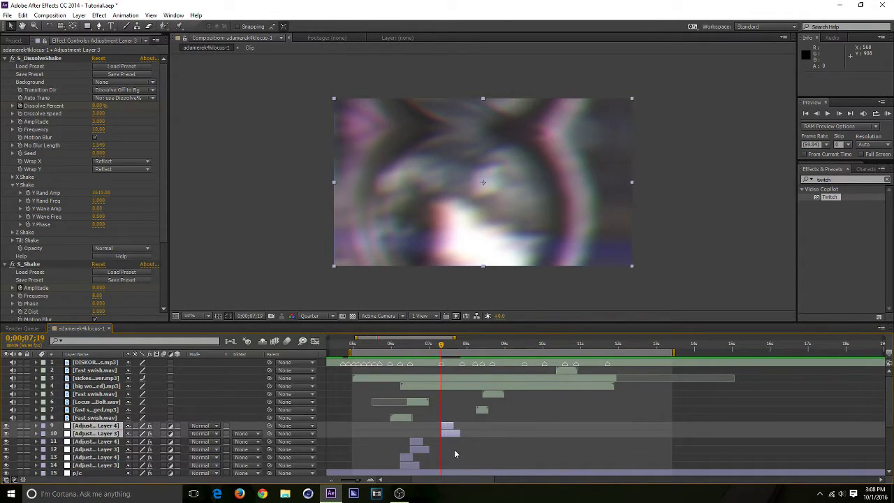
Try extending the third hit's shake layer with its last Amplitude keyframe moved to the new end, then save and preview the result
left_click(454, 450)
left_click(453, 433)
key("u")
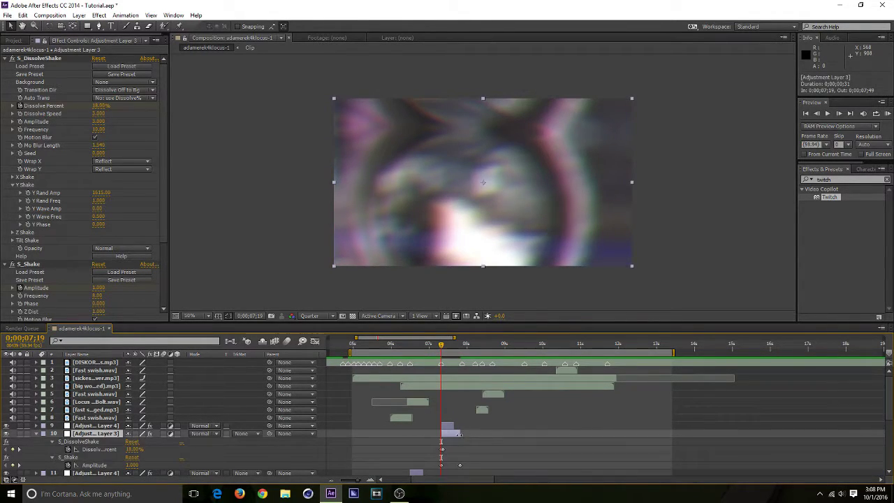
left_click_drag(459, 434, 469, 434)
left_click_drag(460, 465, 471, 466)
key("u")
key("ctrl+s")
key("KP_0")
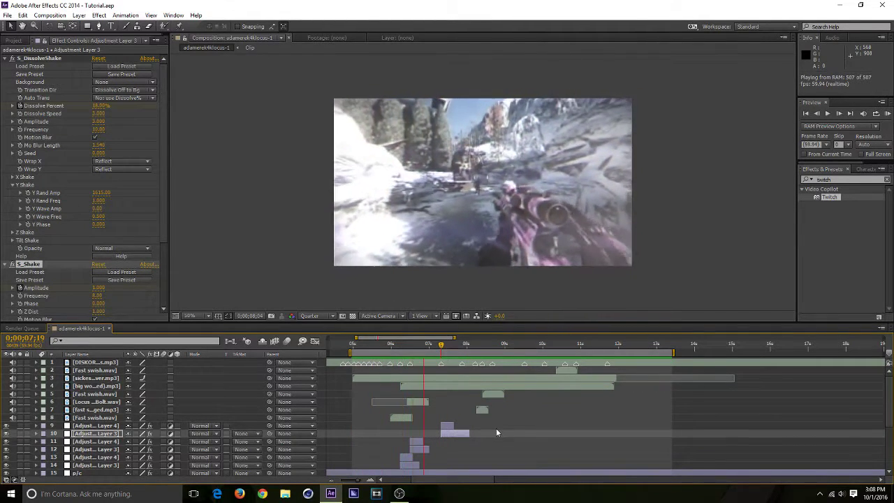
key("space")
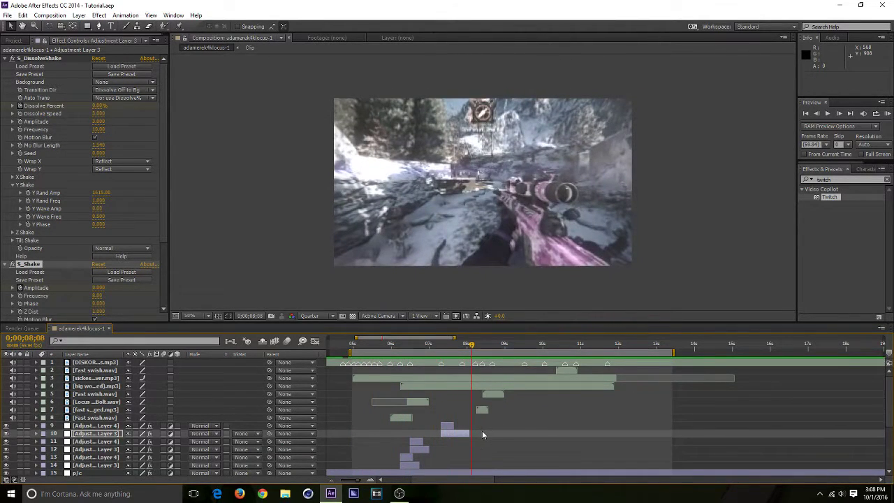
Undo the shake layer's extension and keyframe move, and preview the third hit
key("ctrl+z")
key("ctrl+z")
left_click_drag(444, 345, 445, 346)
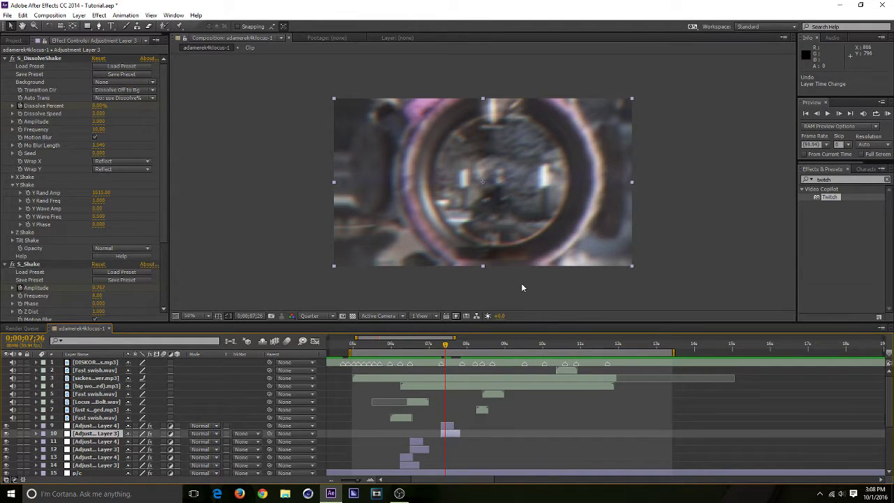
key("KP_0")
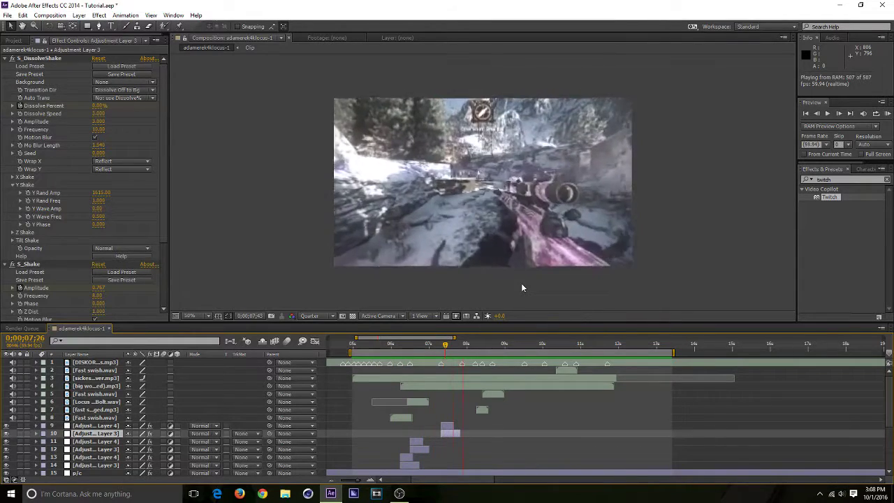
Duplicate the third hit's adjustment pair, start the copies at 0;00;07;52, stack them above the originals, and preview the montage
left_click(450, 345)
left_click_drag(450, 348, 464, 376)
left_click(447, 426, "shift")
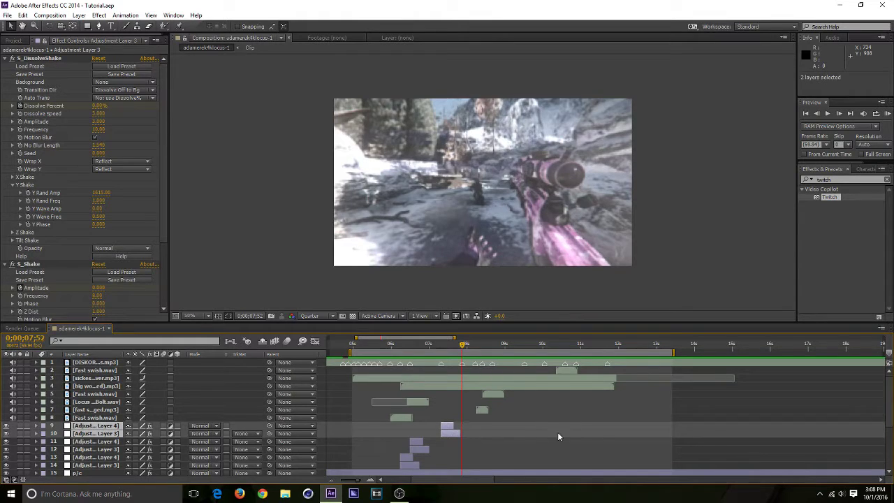
key("ctrl+d")
key("bracketleft")
left_click_drag(90, 441, 106, 423)
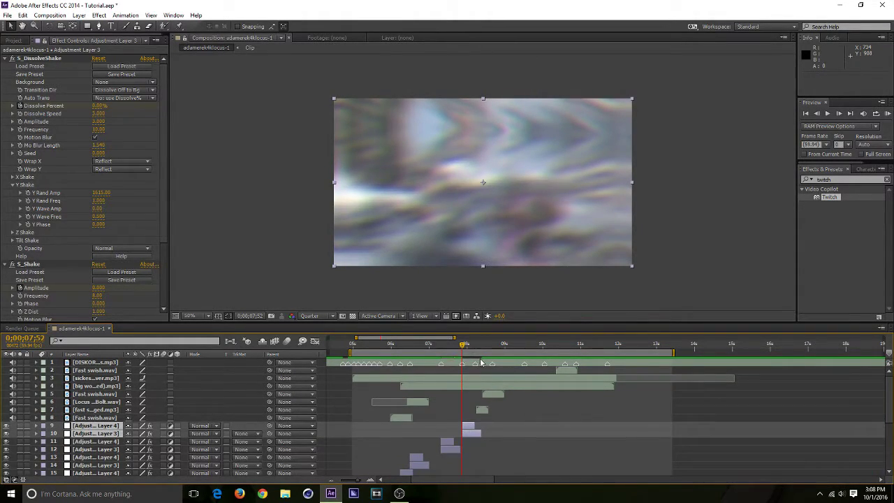
key("KP_0")
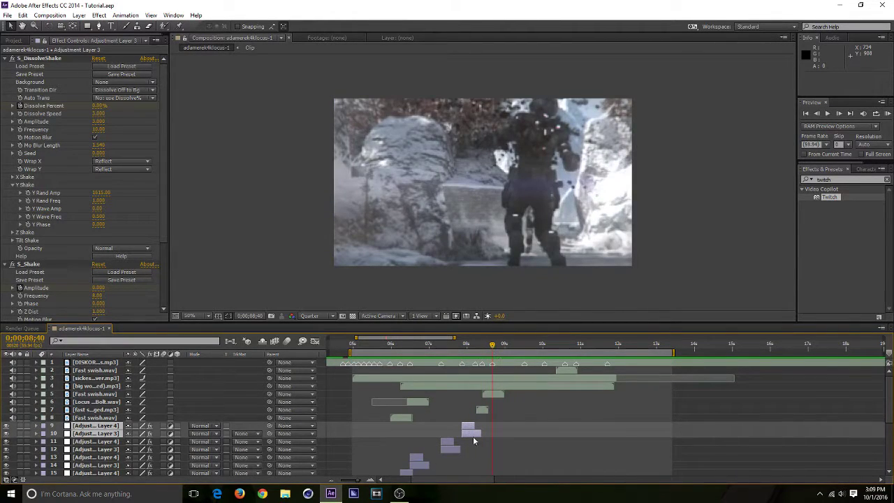
Duplicate the adjustment pair to start at 0;00;08;40, stack the copies above the originals, and save the project
key("ctrl+d")
key("bracketleft")
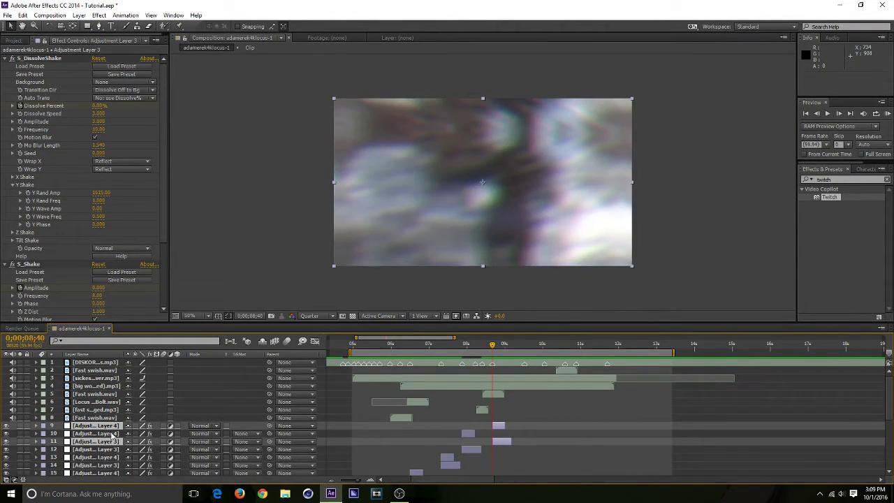
left_click_drag(112, 426, 114, 422)
key("ctrl+s")
left_click(480, 423)
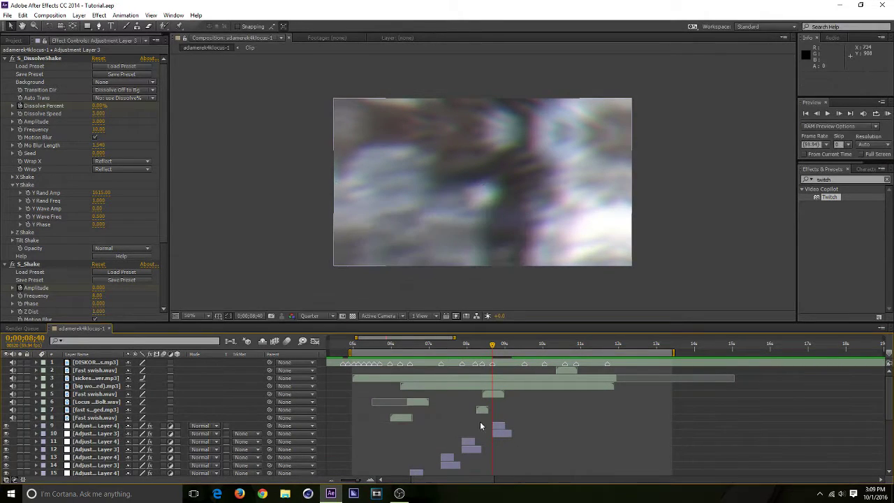
Play back the montage to check the timing of the hits up to 0;00;08;40
key("KP_0")
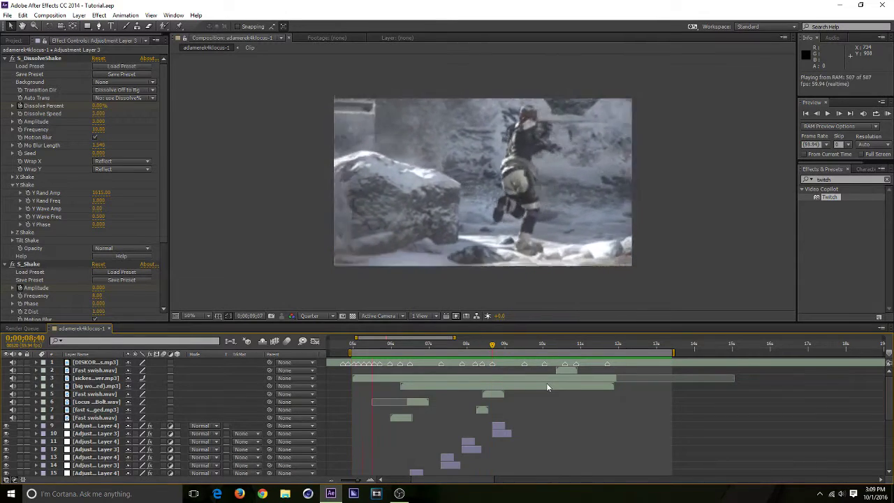
key("space")
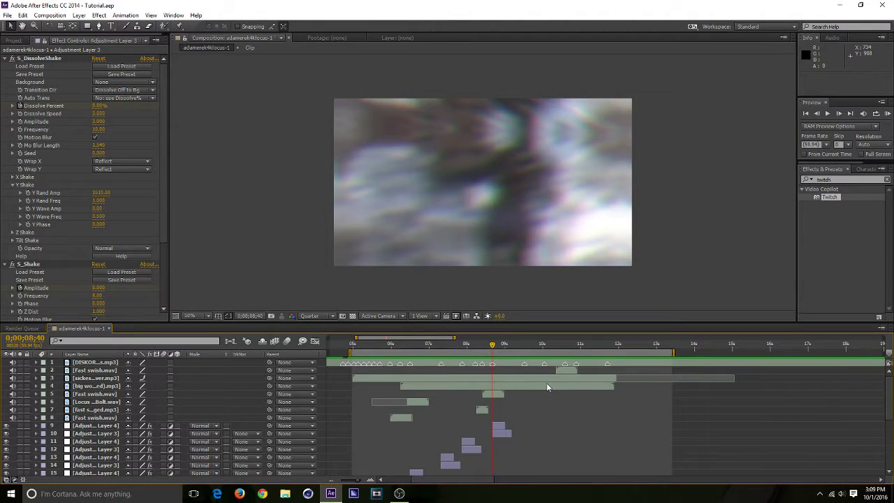
key("KP_0")
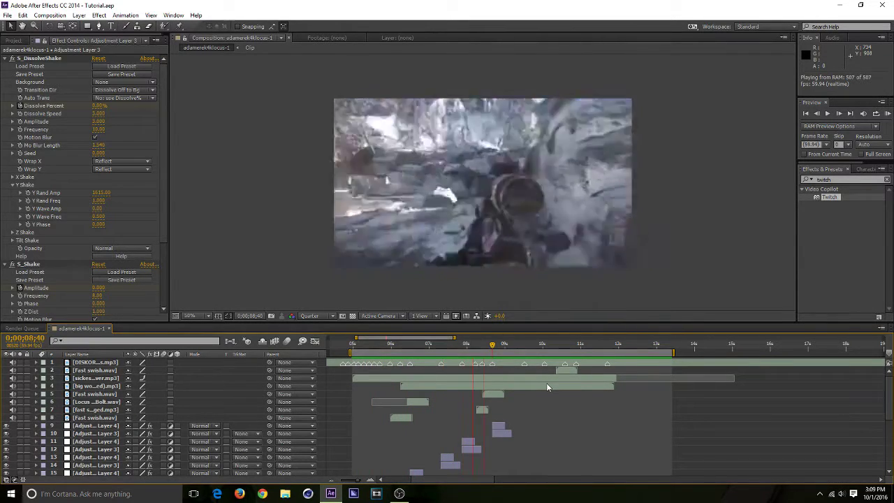
key("space")
Duplicate the 0;00;07;52 adjustment pair, start the copies at 0;00;08;24, stack them above their originals, and preview the montage
left_click_drag(500, 345, 484, 364)
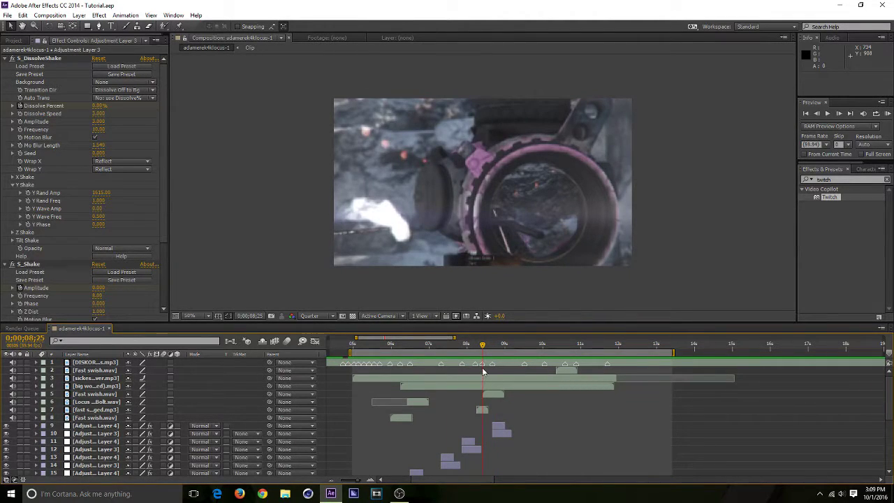
left_click(467, 443)
left_click(477, 447, "shift")
key("ctrl+d")
key("[")
left_click_drag(107, 457, 108, 445)
key("KP_0")
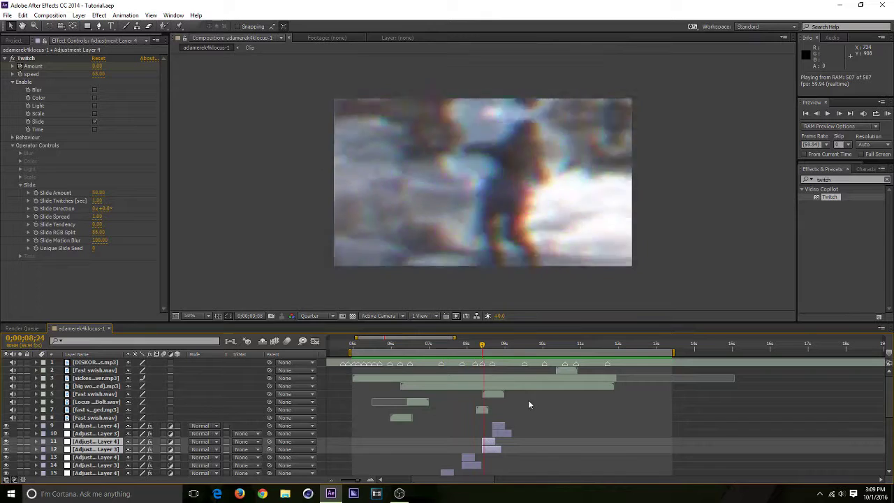
left_click(528, 399)
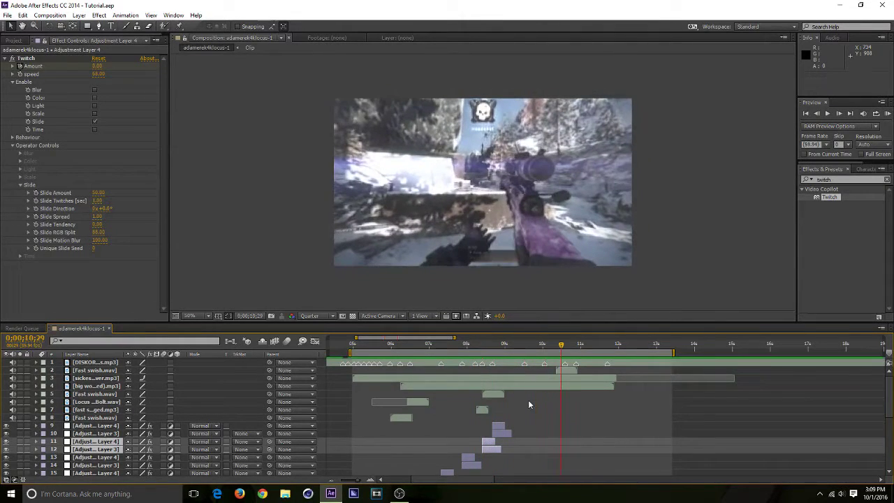
Duplicate the 0;00;08;40 adjustment pair, start the copies at the 0;00;09;31 beat, and stack them above the other pairs
left_click(527, 400)
left_click(523, 349)
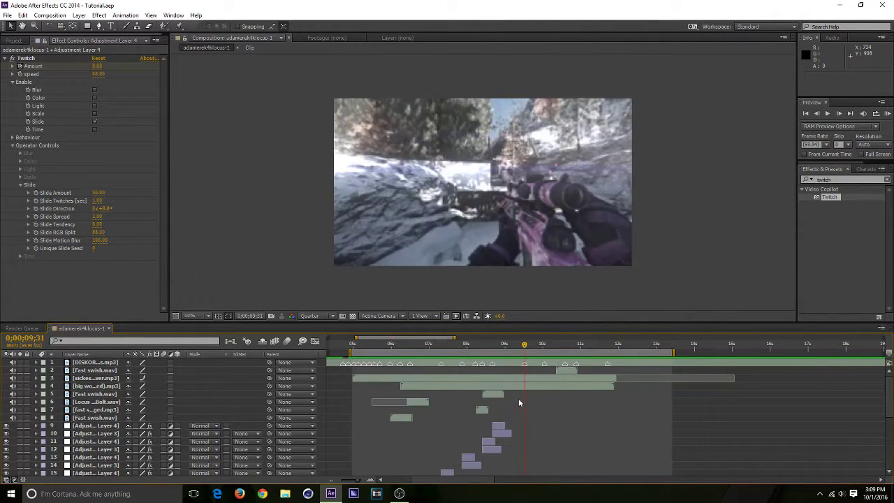
left_click(503, 433)
left_click(501, 426, "shift")
key("ctrl+d")
key("bracketleft")
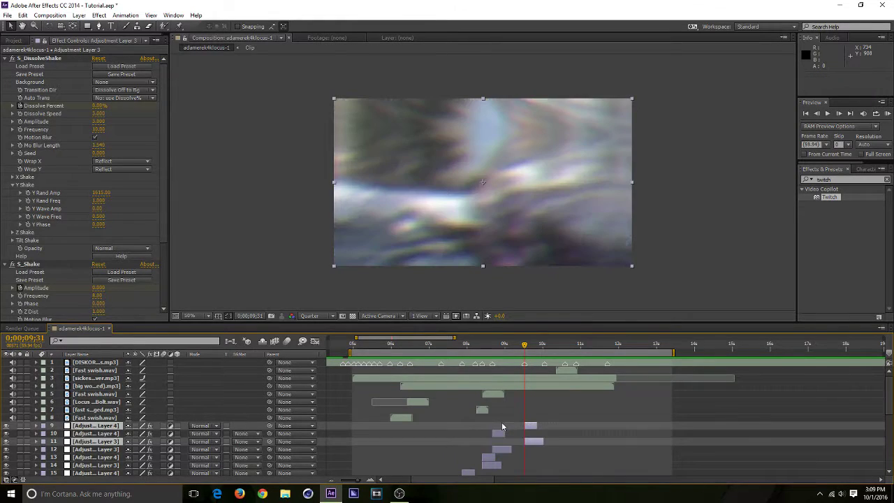
left_click_drag(134, 424, 134, 421)
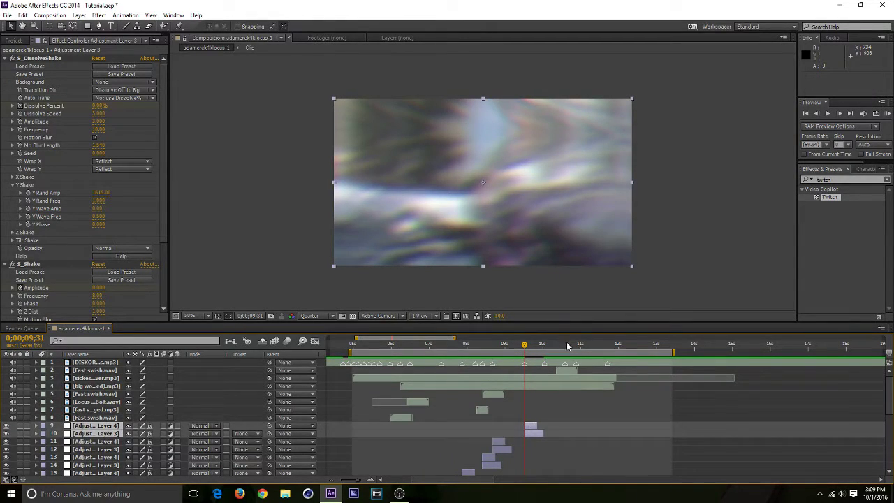
Duplicate the adjustment pair to start at the 0;00;10;03 beat and stack the copies above the originals
left_click(546, 349)
key("ctrl+d")
key("bracketleft")
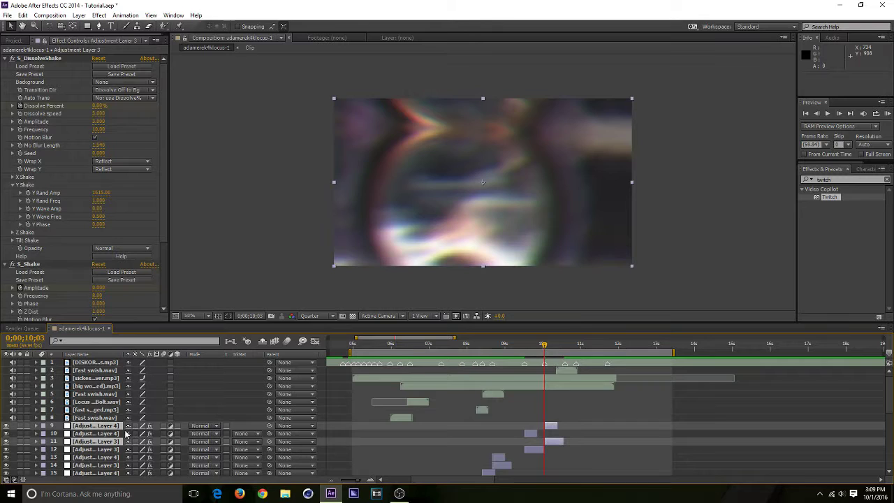
left_click_drag(118, 427, 119, 422)
Duplicate the adjustment pair to start at the 0;00;10;35 beat and keep both copies together on top
left_click_drag(554, 345, 567, 354)
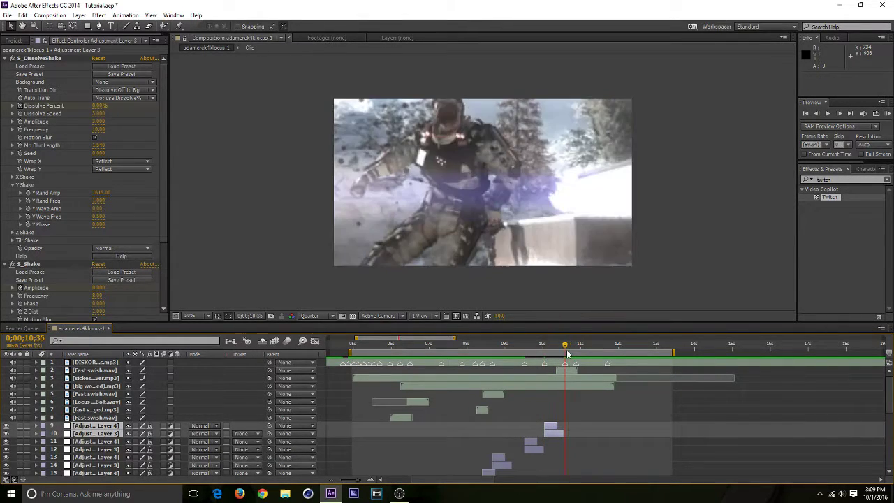
key("ctrl+d")
key("bracketleft")
left_click_drag(82, 433, 85, 431)
Duplicate the adjustment pair to start at the 0;00;10;53 beat and stack both copies above the 0;00;10;35 pair
left_click(578, 346)
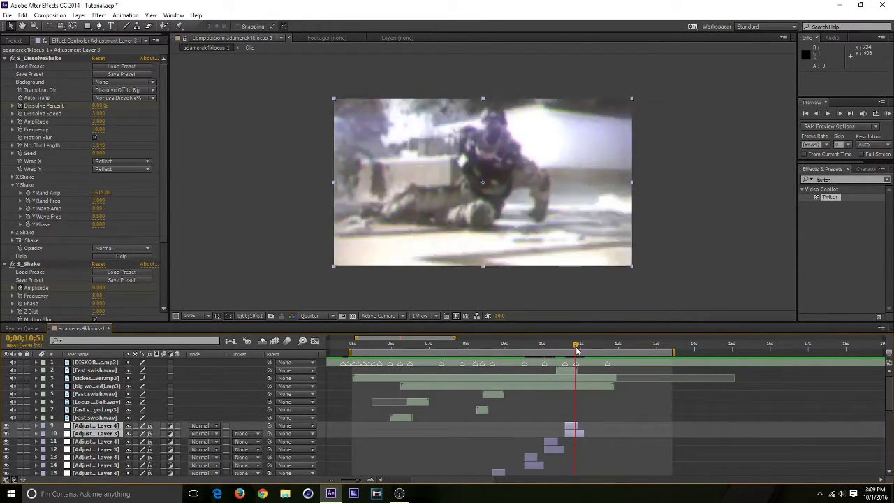
left_click_drag(577, 346, 576, 347)
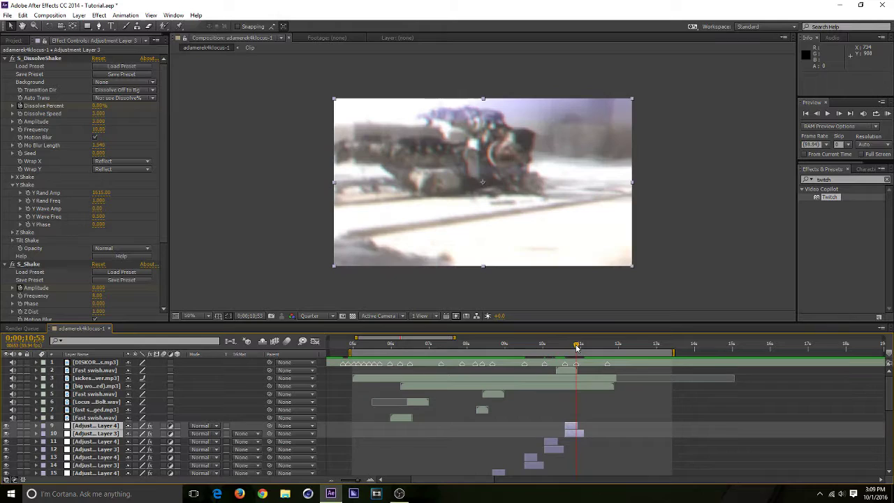
key("ctrl+d")
key("bracketleft")
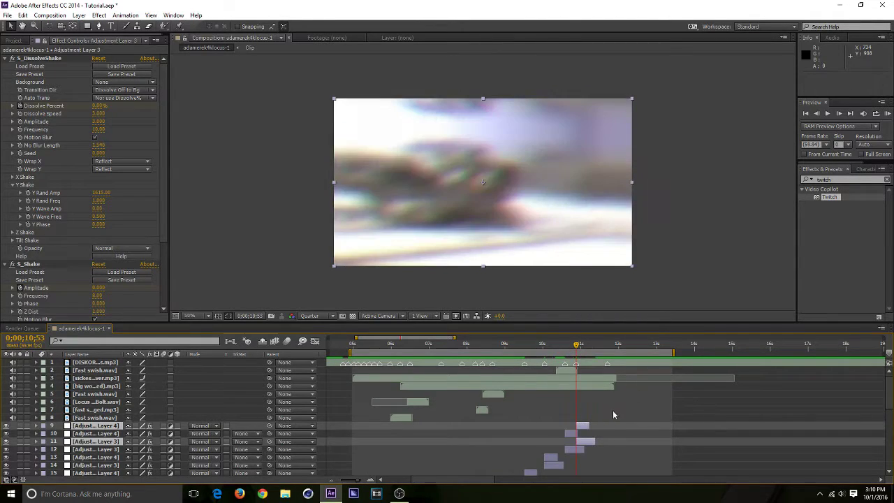
left_click_drag(81, 426, 76, 430)
Temporarily hide the last hit's adjustment pair to inspect the frame at 0;00;10;53 without its effects, saving the project
left_click(5, 433)
left_click(5, 426)
left_click_drag(570, 350, 576, 361)
key("ctrl+s")
left_click(581, 427)
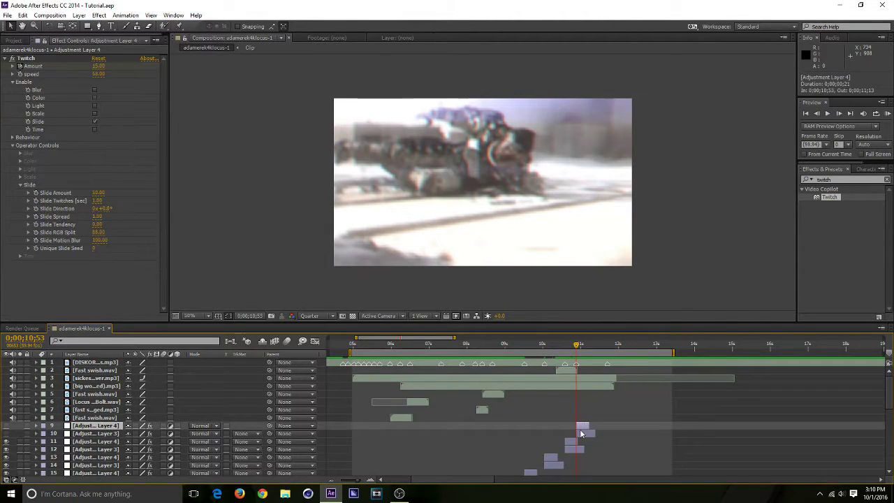
left_click(580, 432)
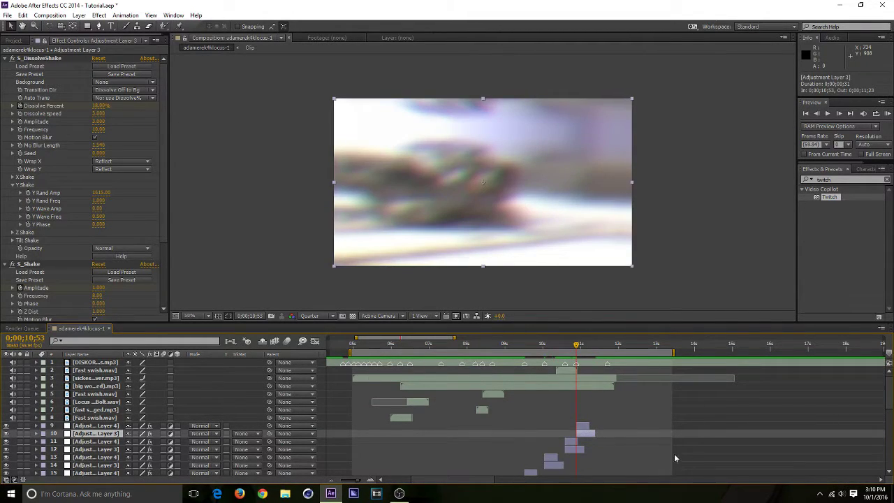
Reduce the last hit's Twitch Amount, set its shake layer's S_Shake Amplitude to 0.75, and save the project
left_click(585, 426)
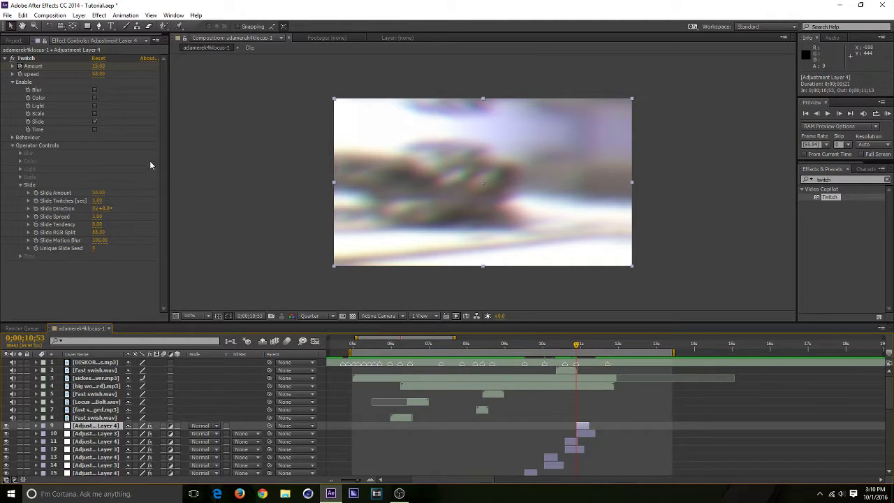
left_click(99, 65)
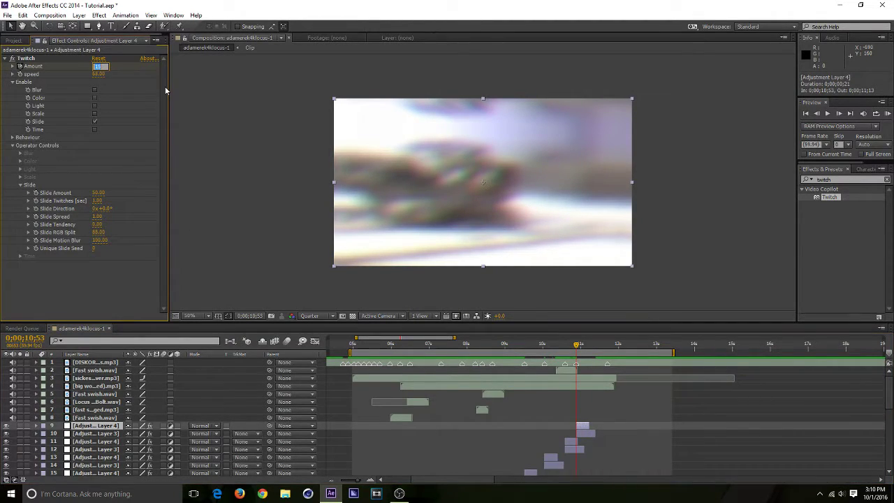
left_click(586, 433)
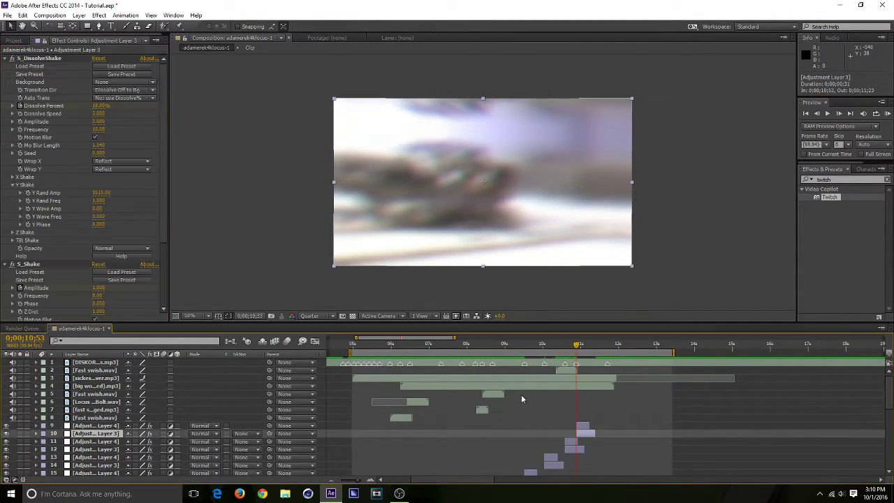
left_click(100, 288)
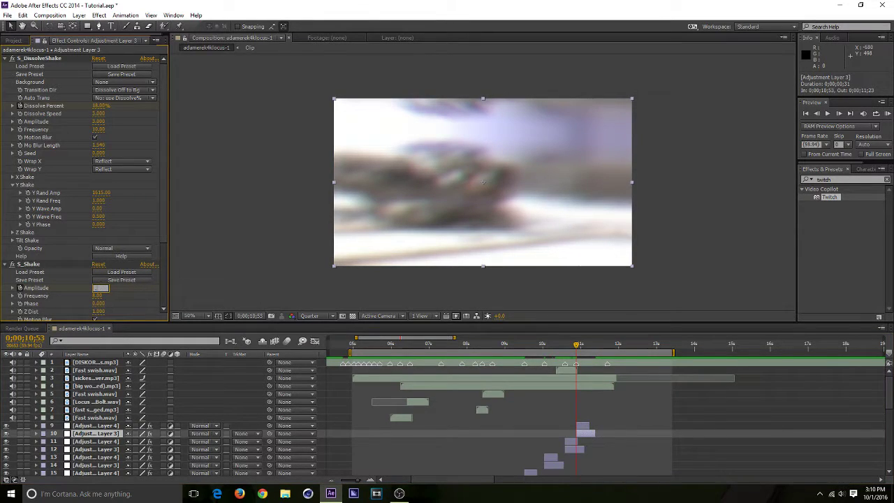
type(".75")
key("Return")
key("ctrl+s")
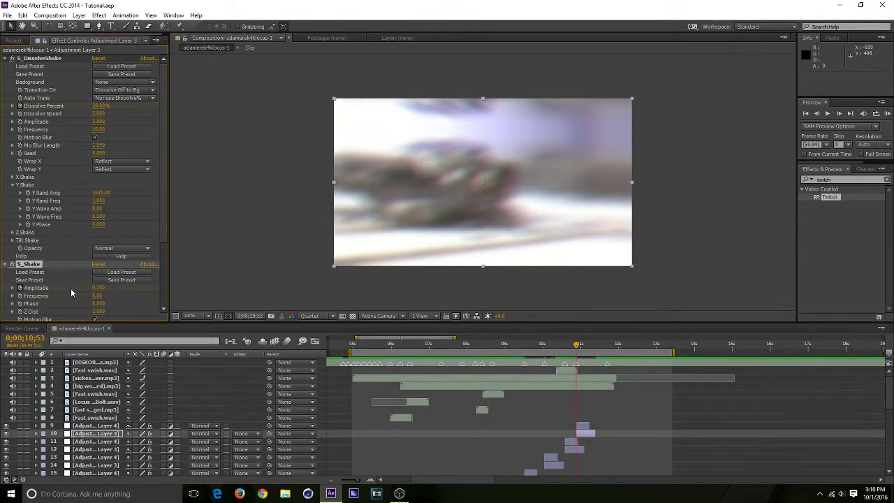
Set the S_Shake Seed to 2.110 on the shake layer starting at 0;00;10;35, previewing the montage before and after
key("KP_0")
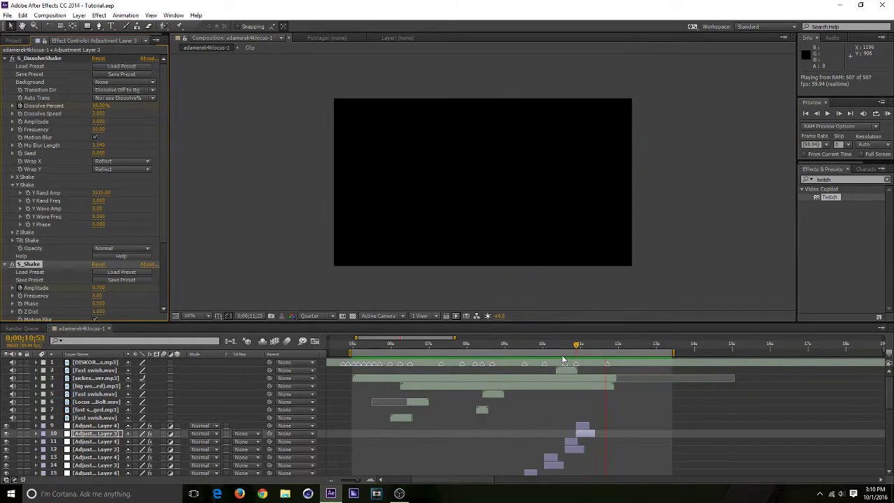
key("space")
left_click_drag(586, 347, 577, 396)
scroll(605, 401, "down", 4)
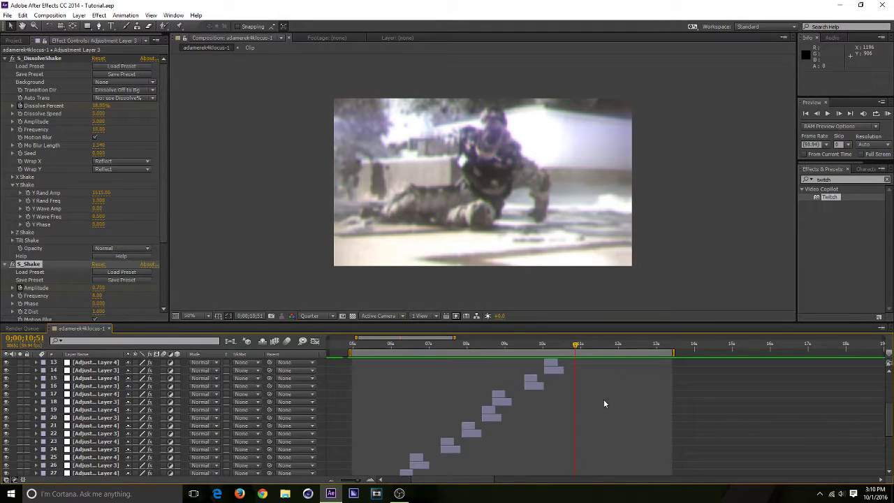
scroll(604, 403, "up", 3)
left_click(577, 425)
scroll(42, 276, "down", 1)
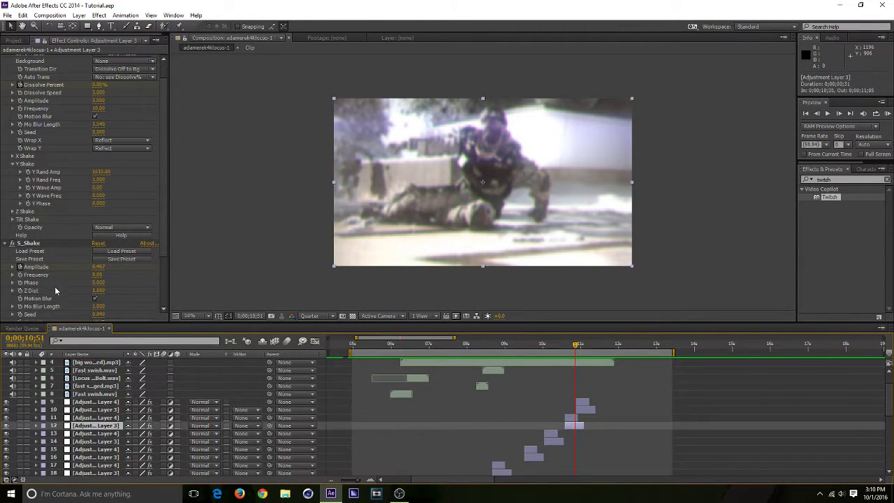
scroll(61, 300, "down", 1)
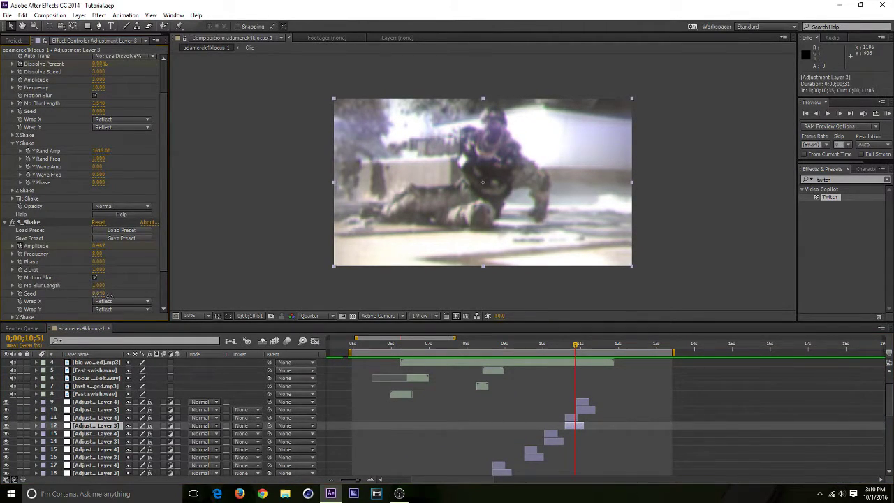
left_click_drag(109, 295, 129, 301)
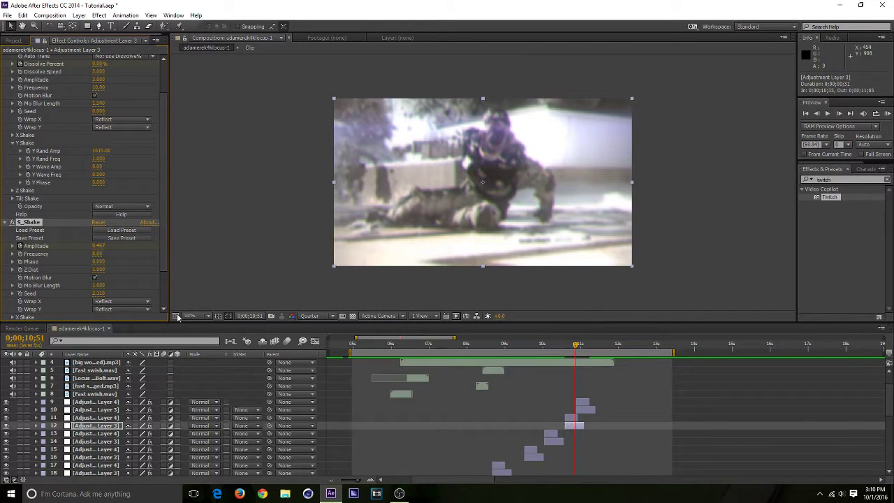
key("KP_0")
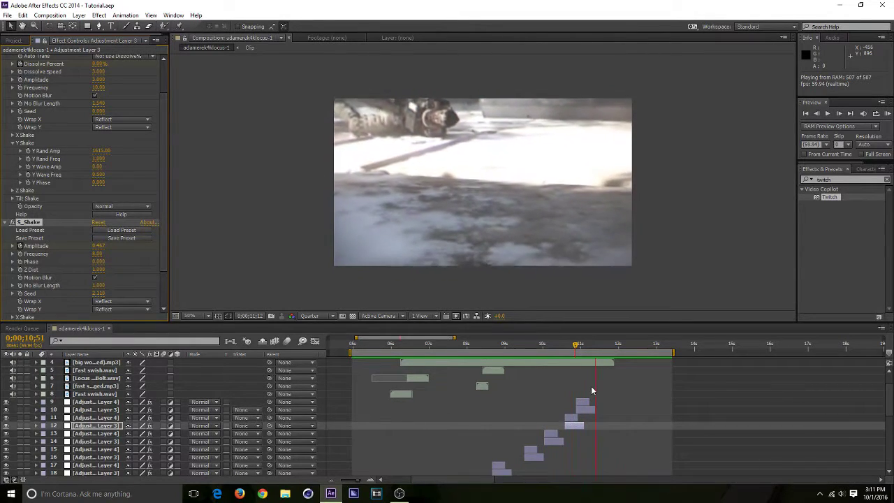
key("space")
Create a new adjustment layer and trim it to run from 0;00;05;42 to 0;00;06;02
scroll(540, 380, "up", 1)
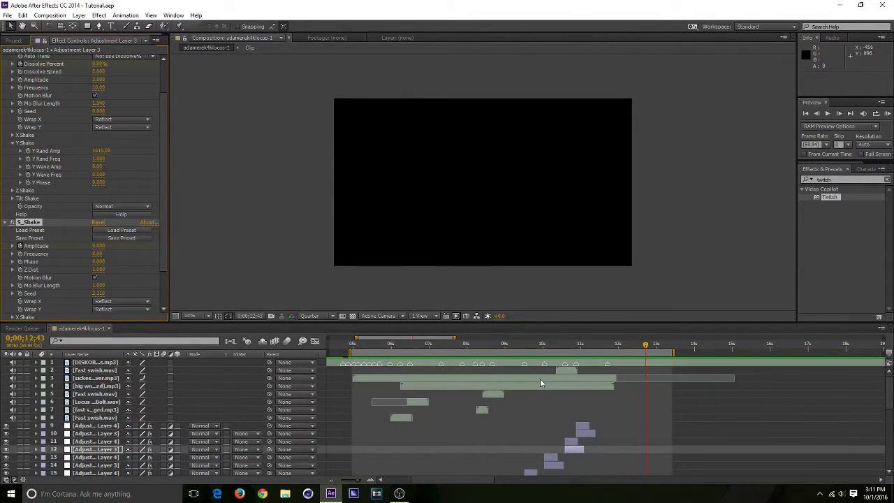
scroll(545, 388, "down", 2)
scroll(551, 380, "up", 2)
left_click_drag(523, 346, 380, 357)
key("ctrl+alt+y")
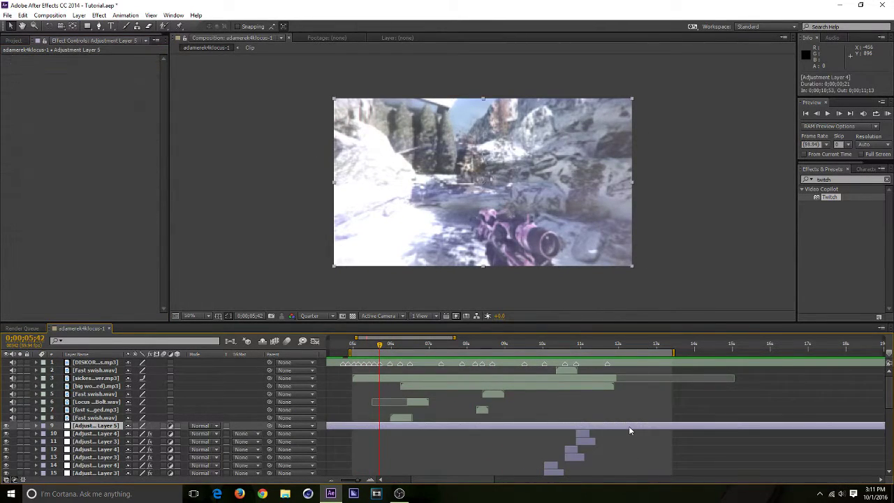
key("alt+bracketleft")
key("shift+Page_Down")
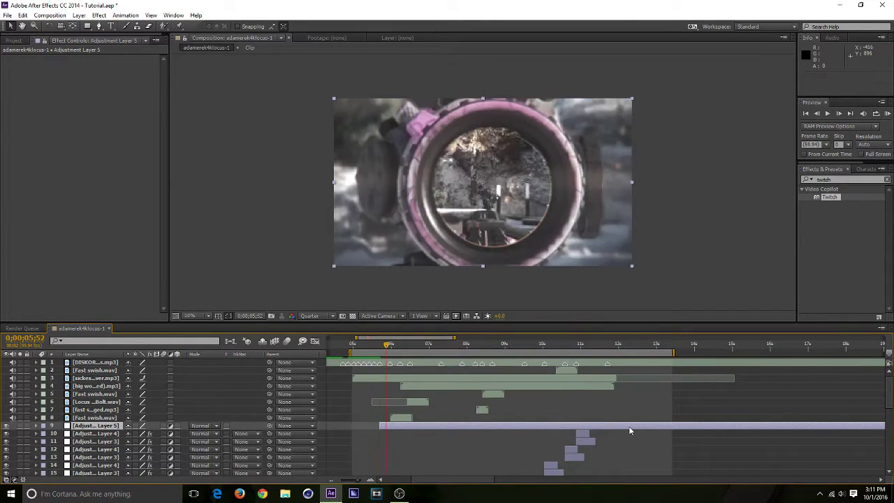
key("shift+Page_Down")
key("alt+bracketright")
Find the Color Correction Exposure effect and apply it to the new adjustment layer
left_click_drag(842, 179, 734, 169)
type("exposure")
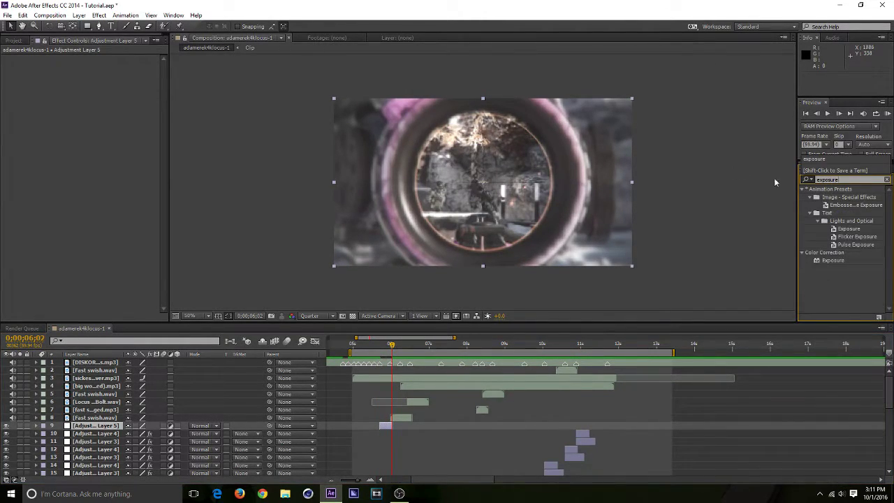
left_click(826, 259)
left_click(831, 262)
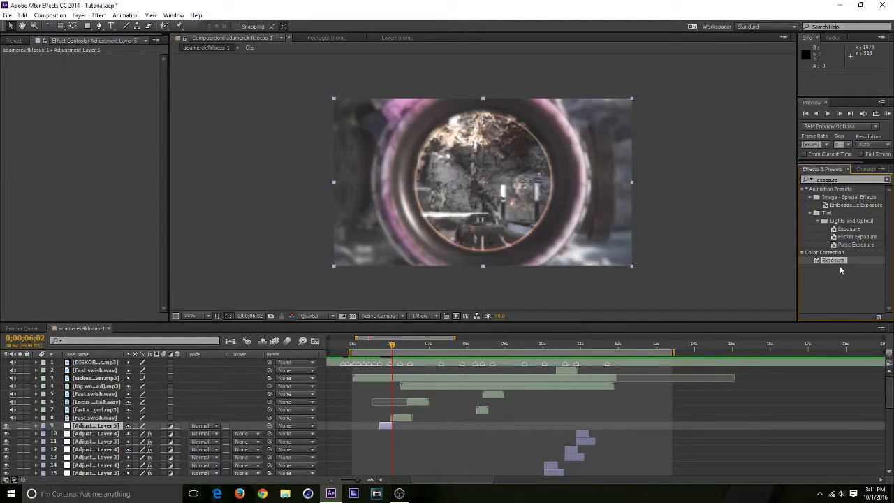
double_click(832, 261)
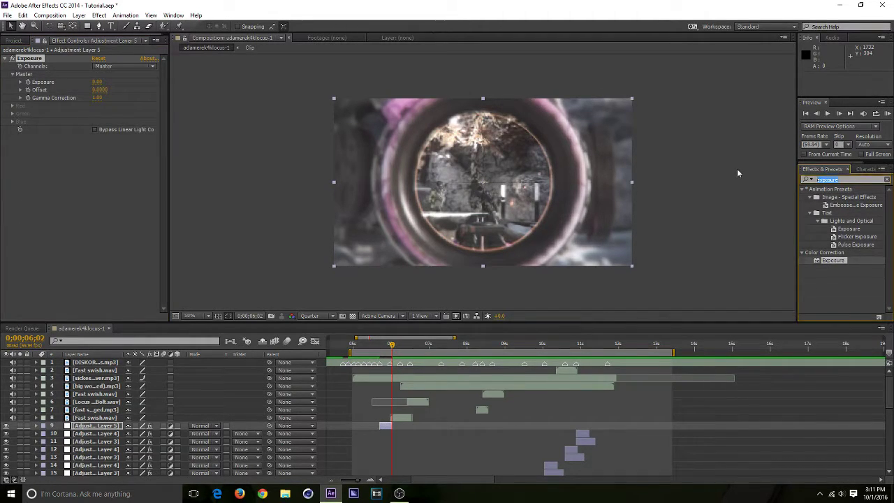
type("brightness")
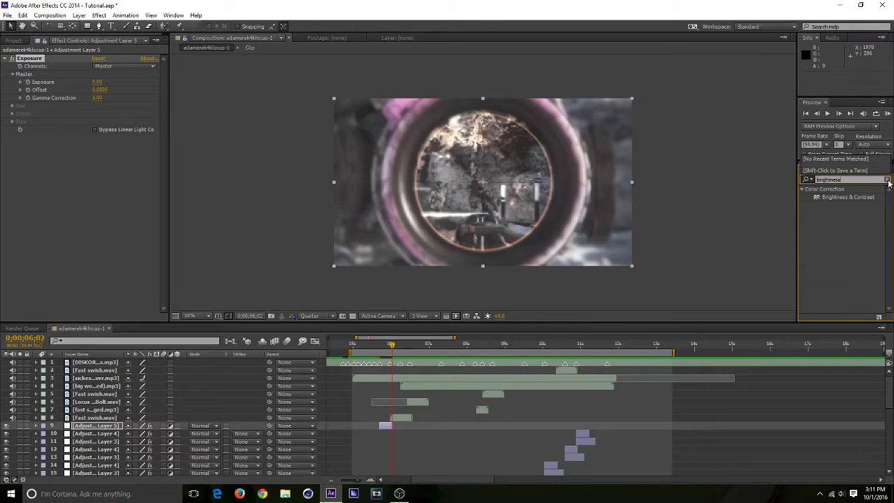
double_click(860, 198)
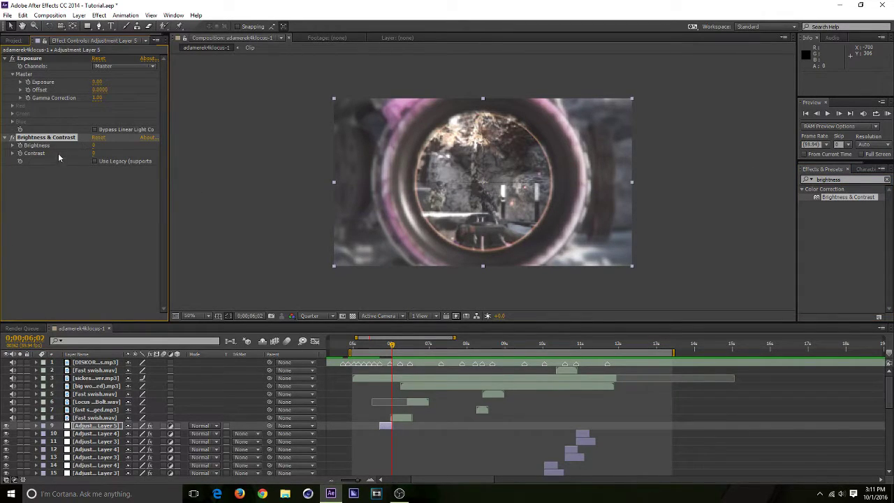
key("ctrl+z")
left_click(391, 347)
key("ctrl+z")
Keyframe the Exposure from 1.12 at 0;00;05;42 down to 0 at 0;00;06;02 and save the project
left_click(380, 346)
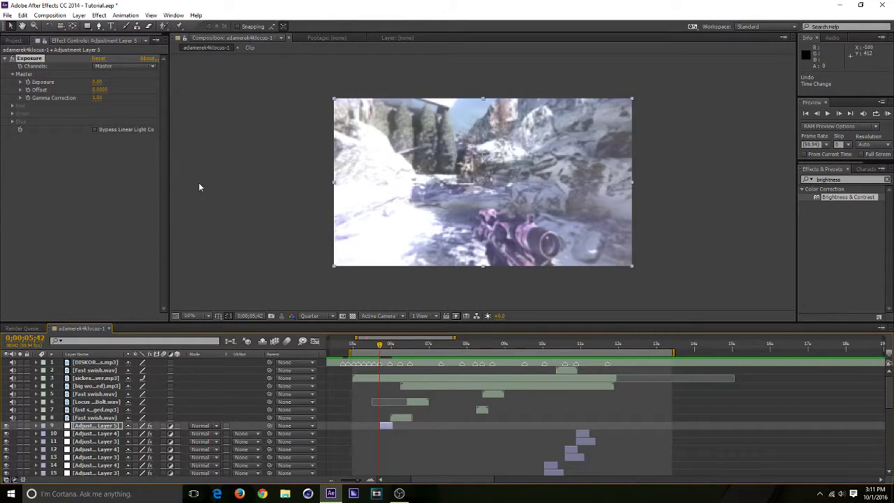
left_click_drag(133, 94, 158, 86)
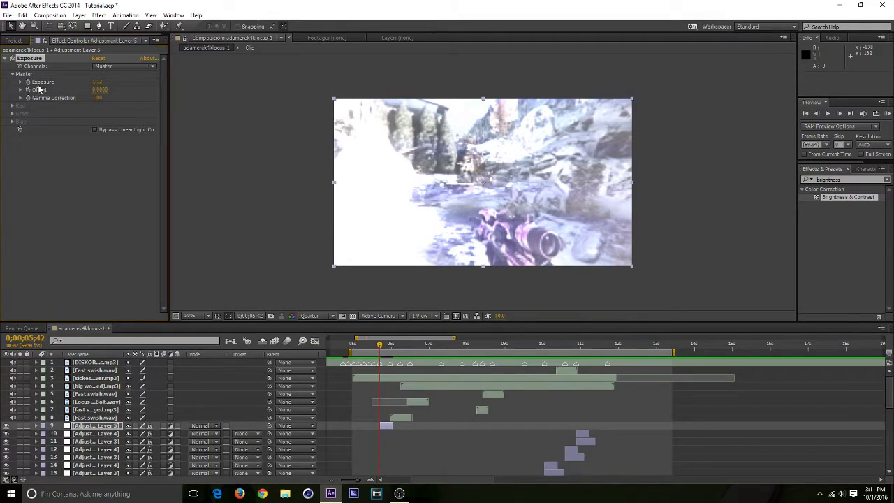
key("shift+Page_Down")
key("shift+Page_Down")
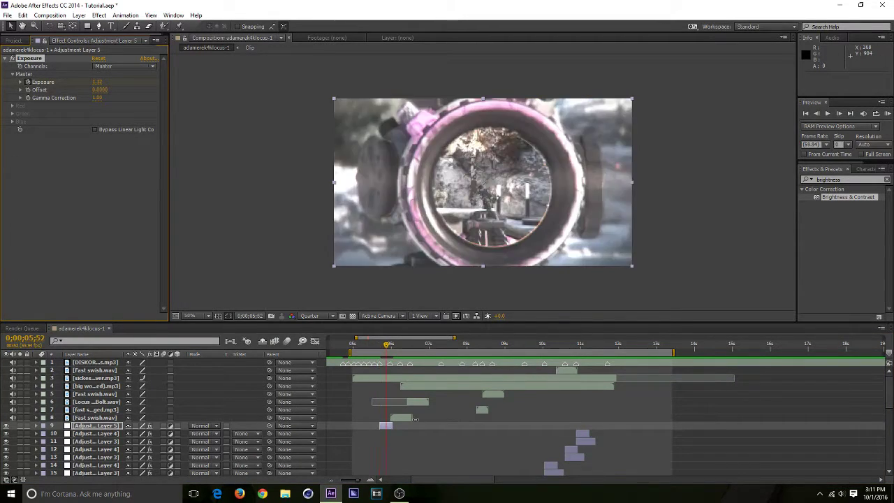
left_click(97, 83)
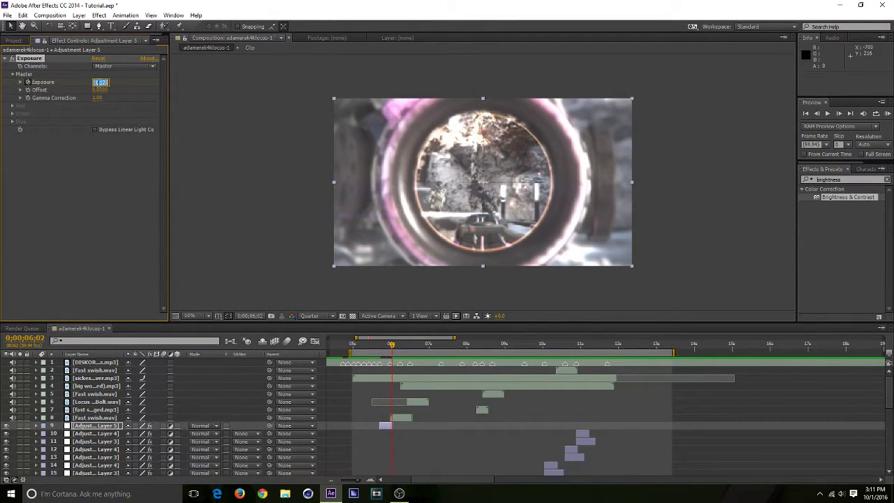
type("0")
key("Return")
key("ctrl+s")
Duplicate the exposure flash layer to start at the 0;00;06;15 beat
left_click_drag(399, 345, 390, 381)
left_click(388, 426)
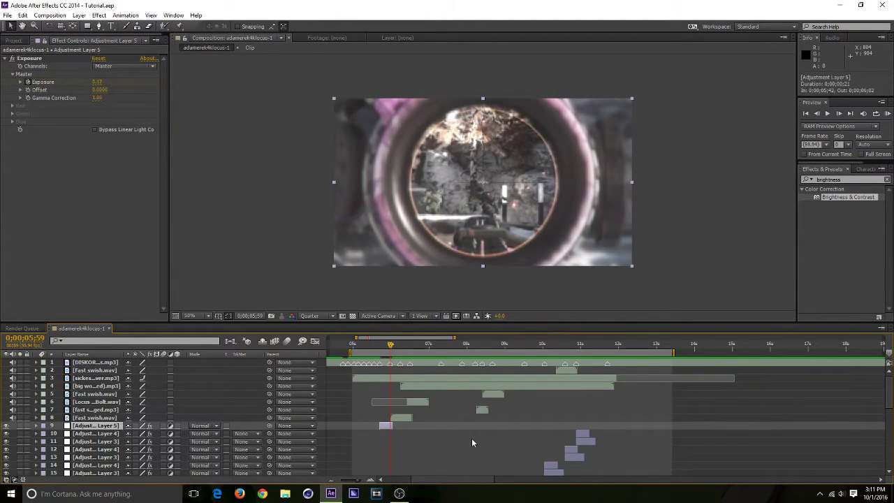
scroll(471, 438, "down", 3)
scroll(468, 439, "up", 3)
left_click_drag(394, 346, 403, 347)
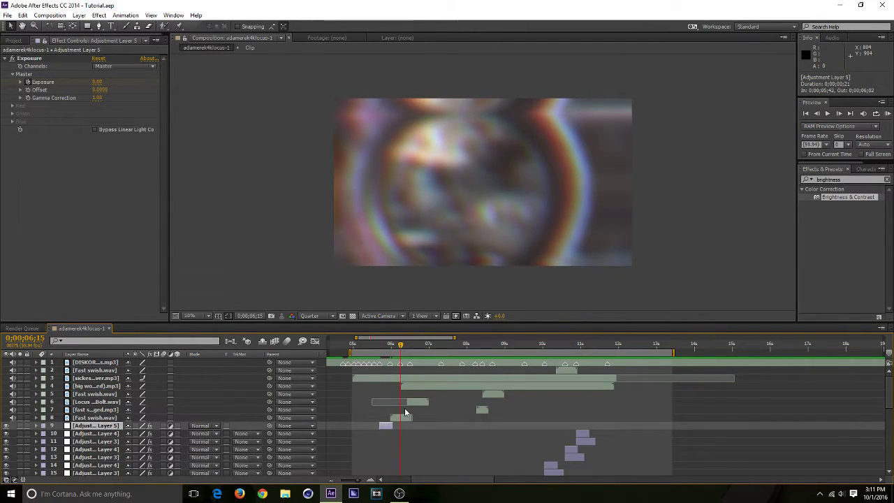
key("ctrl+d")
key("[")
Duplicate the exposure flash layer to start at 0;00;06;30 and save the project
left_click_drag(408, 352, 419, 356)
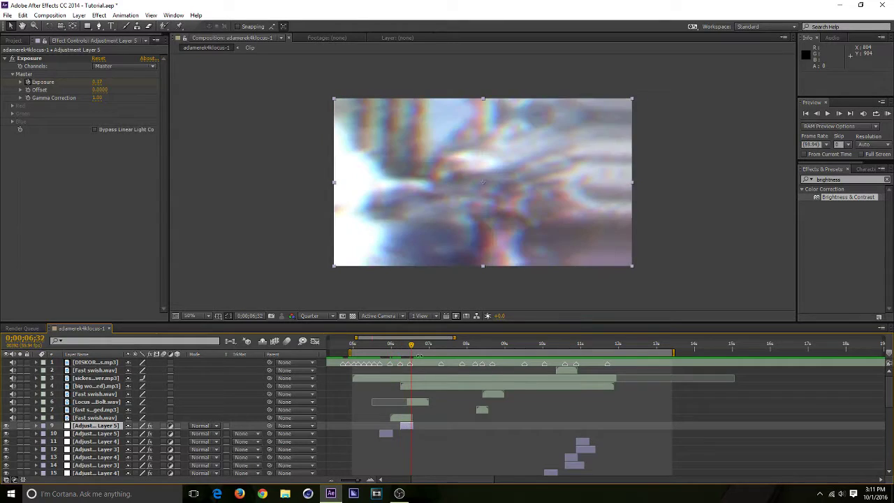
key("Page_Up")
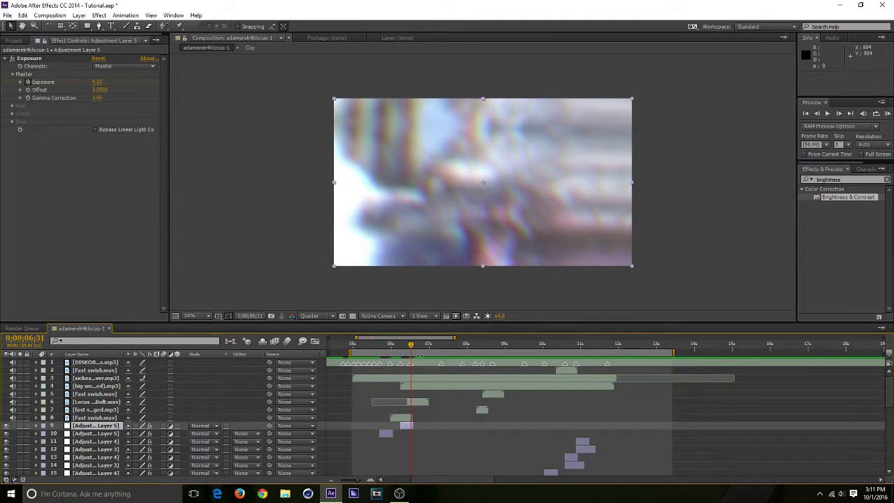
key("Page_Up")
key("ctrl+d")
key("bracketleft")
key("ctrl+s")
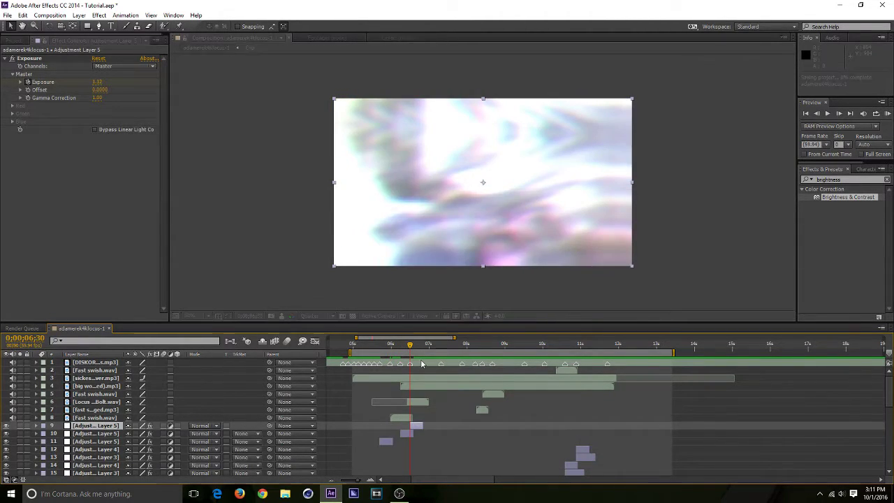
Duplicate the exposure flash layer to start at the 0;00;07;19 beat, listen to the following audio, and save the project
left_click(442, 348)
key("ctrl+v")
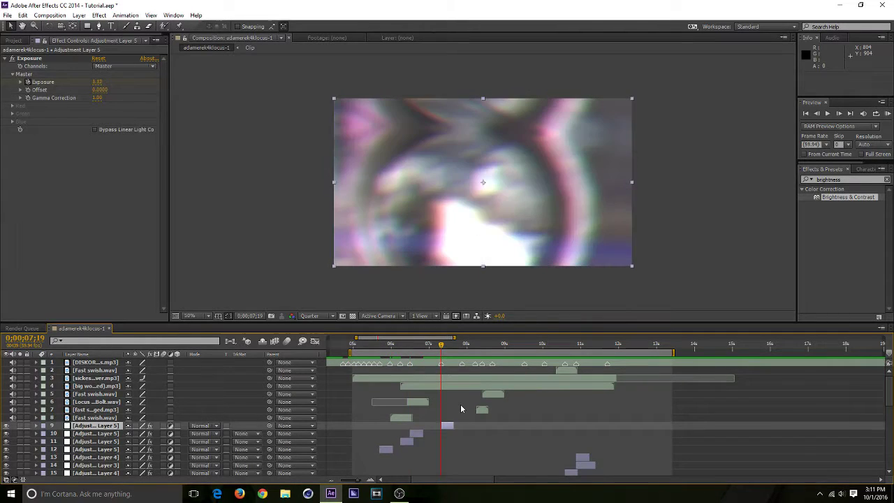
key("KP_Decimal")
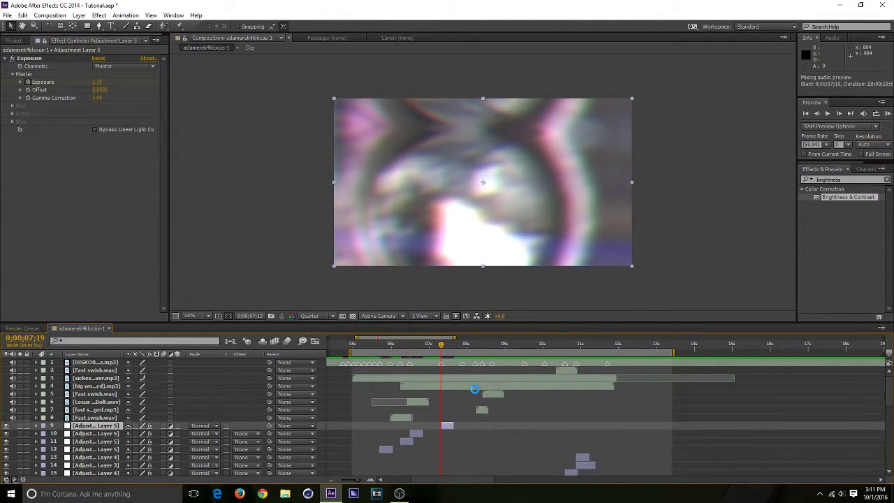
key("KP_Decimal")
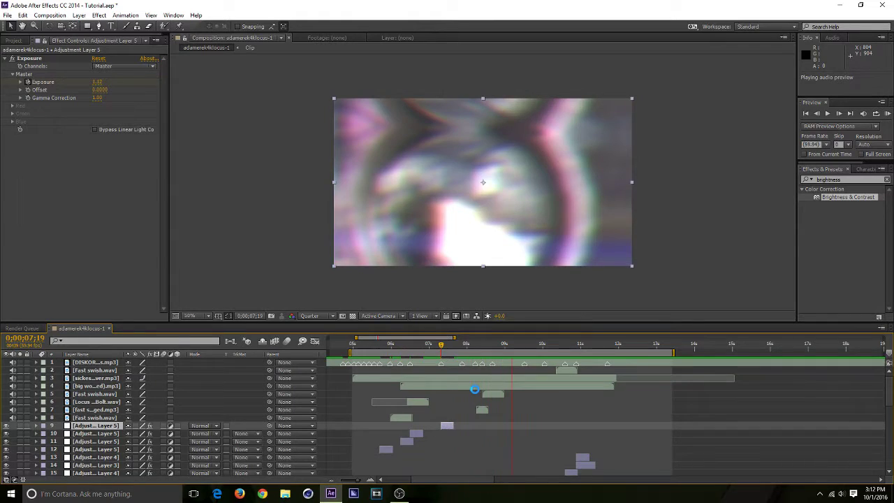
key("ctrl+s")
Duplicate the exposure flash layer to start at the 0;00;07;52 beat
left_click(462, 346)
key("ctrl+d")
key("bracketleft")
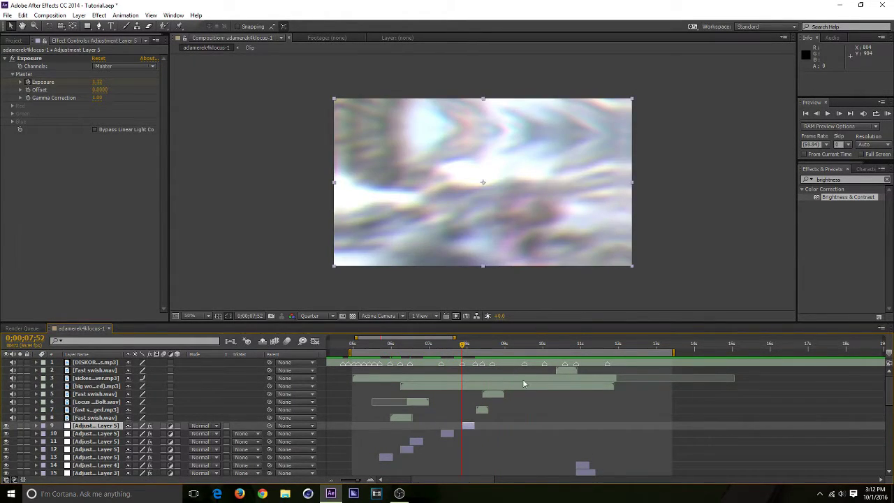
scroll(489, 409, "down", 1)
scroll(478, 388, "up", 1)
Duplicate the exposure flash layer to start at the 0;00;08;13 beat
left_click(477, 346)
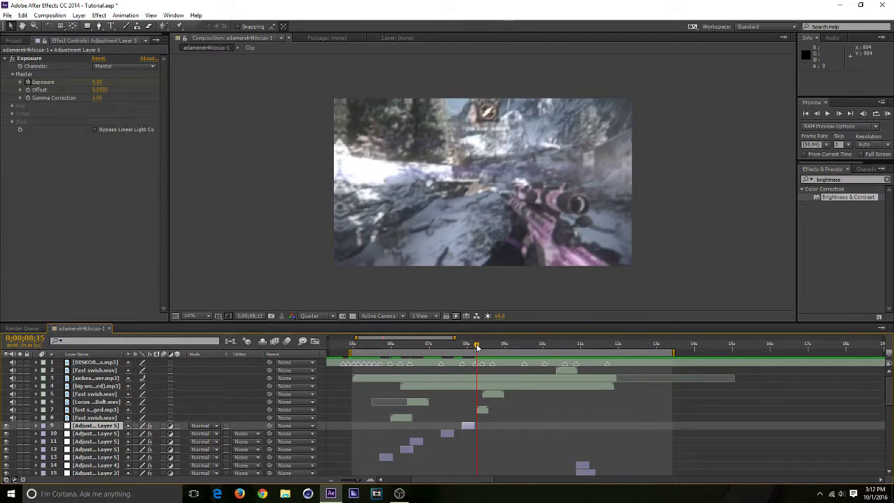
left_click_drag(476, 346, 475, 346)
key("ctrl+d")
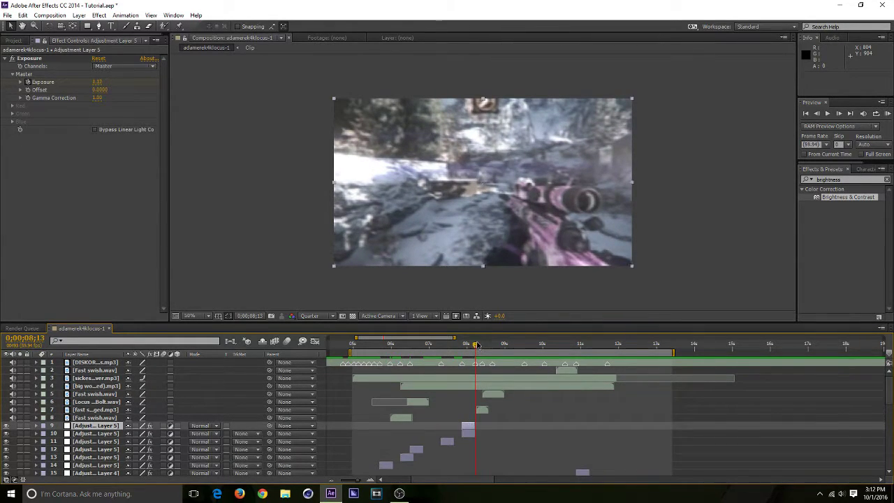
key("bracketleft")
left_click(482, 345)
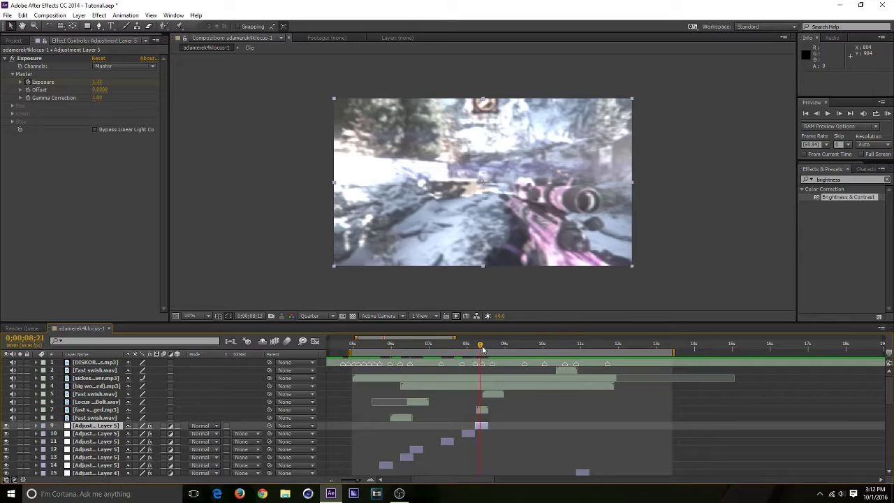
Duplicate the exposure flash layer to start at the 0;00;08;25 beat
key("ctrl+d")
key("bracketleft")
key("p")
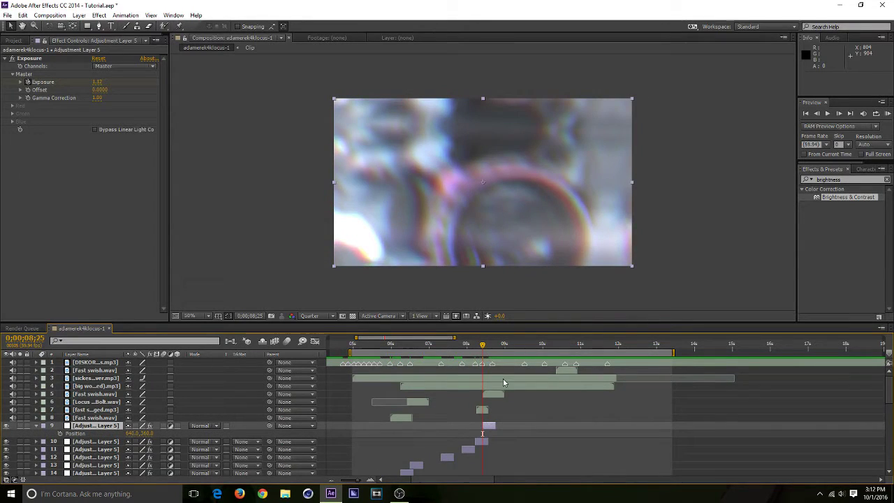
key("p")
Check the DISKORD song's waveform and beat markers, and duplicate the exposure flash layer to start at 0;00;08;40
left_click(511, 360)
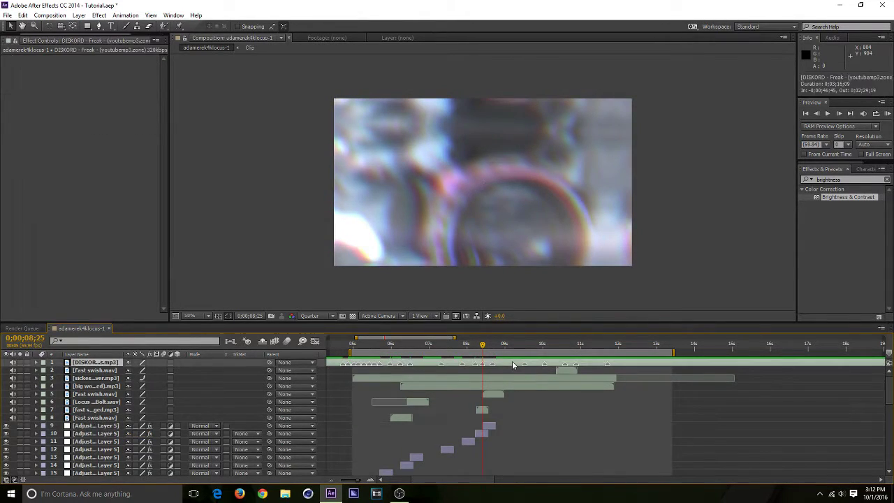
key("l")
key("l")
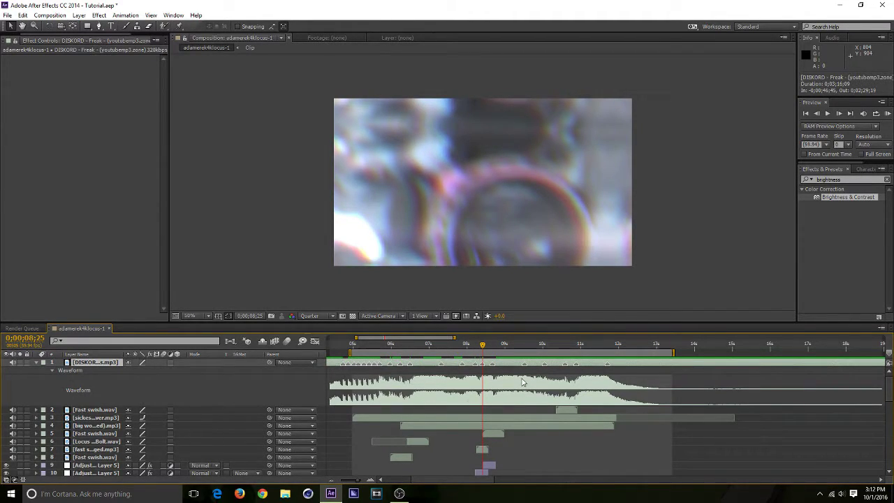
key("l")
left_click(494, 435)
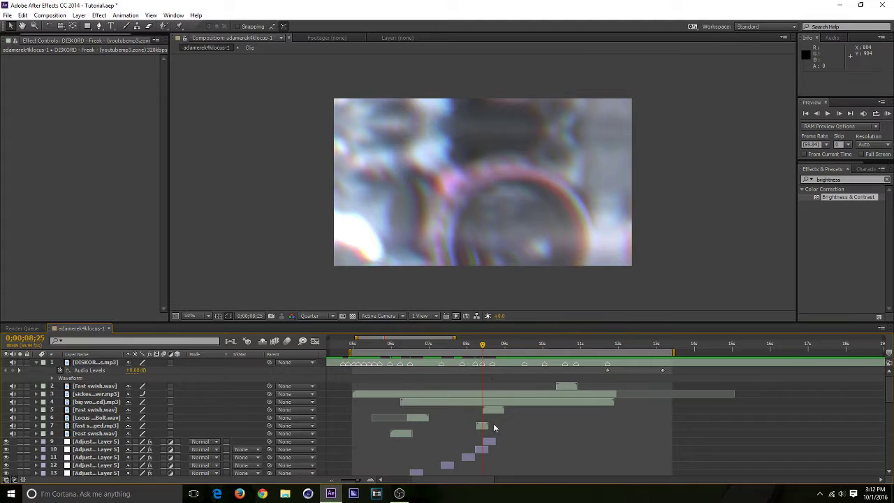
left_click(492, 345)
left_click(486, 442)
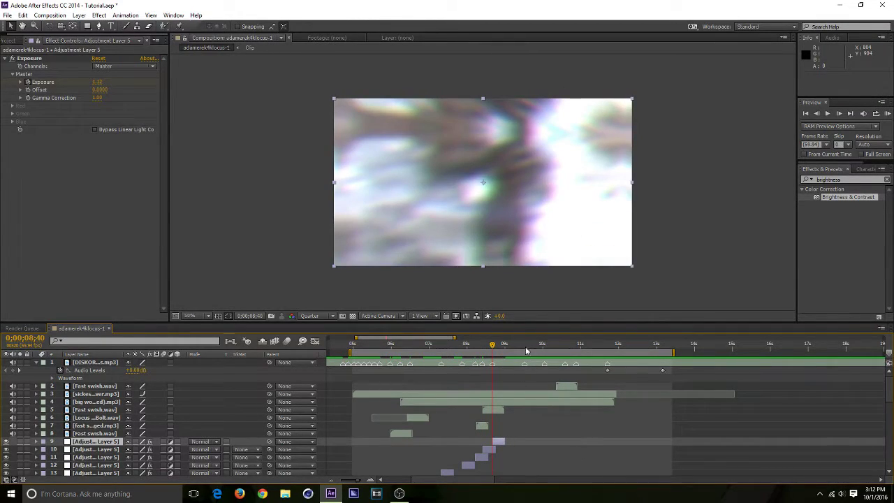
Duplicate the exposure flash layer onto the next two song markers, the second copy starting at 0;00;10;03
left_click(525, 345)
key("ctrl+d")
key("[")
left_click_drag(525, 347, 546, 349)
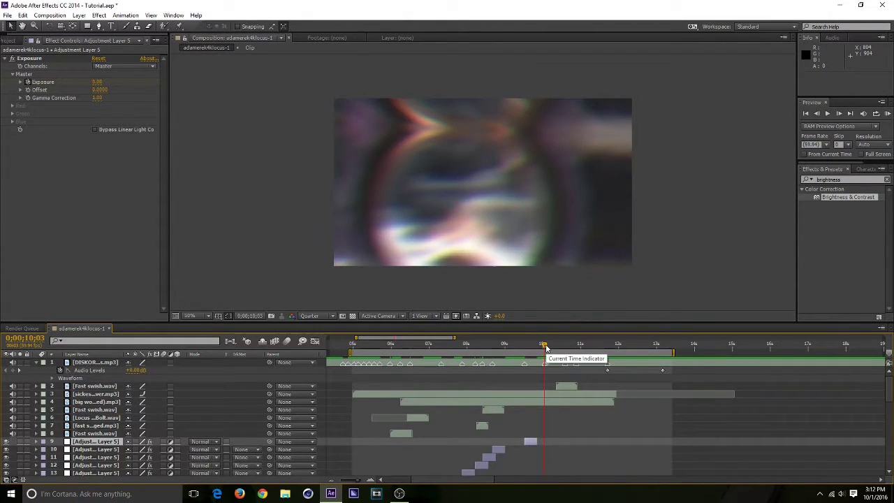
key("ctrl+d")
key("[")
Duplicate the exposure flash layer onto each of the two song markers between 0;00;10;03 and 0;00;11;00
left_click_drag(546, 349, 566, 347)
key("ctrl+d")
key("[")
left_click(578, 347)
key("ctrl+d")
key("[")
Duplicate the exposure flash layer to start at the 0;00;11;42 beat and RAM-preview the montage with the flashes
left_click(607, 347)
key("ctrl+d")
key("[")
scroll(623, 416, "down", 2)
key("KP_0")
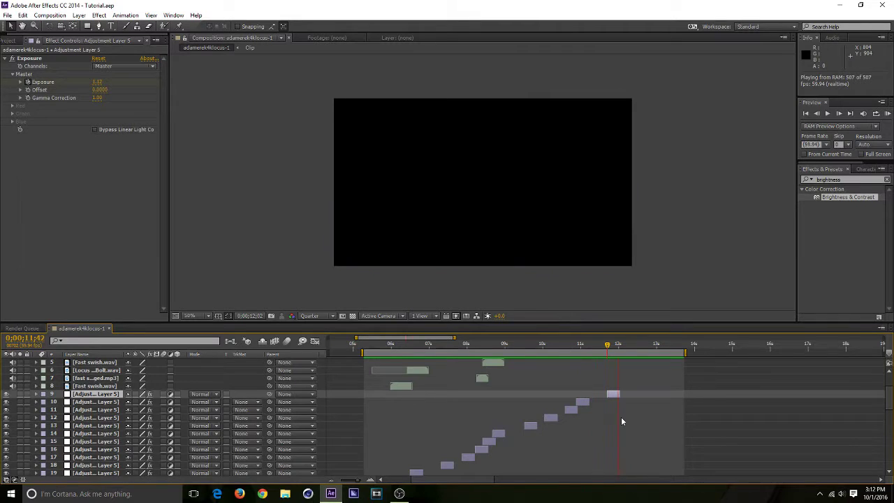
key("space")
scroll(581, 420, "up", 3)
left_click_drag(453, 343, 563, 363)
Pre-compose the five video clip layers as Pre-comp 1, moving all attributes and leaving the composition duration unadjusted
scroll(595, 435, "down", 10)
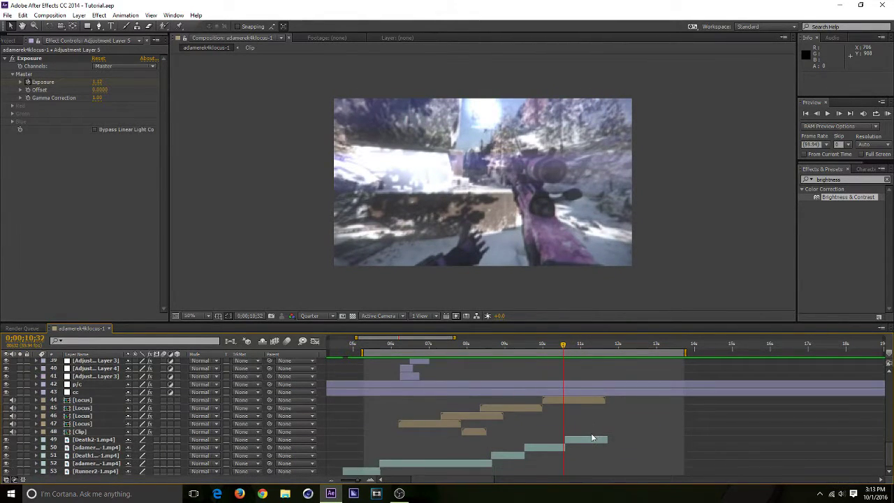
left_click(551, 402)
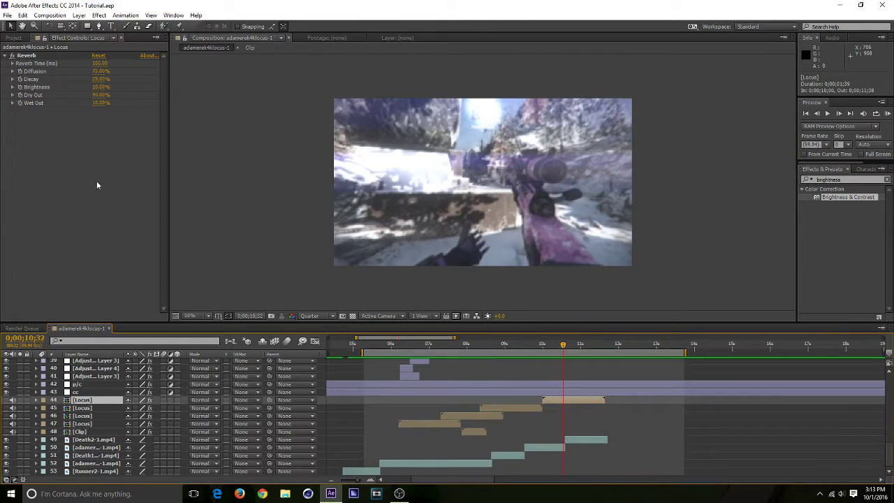
left_click(87, 439)
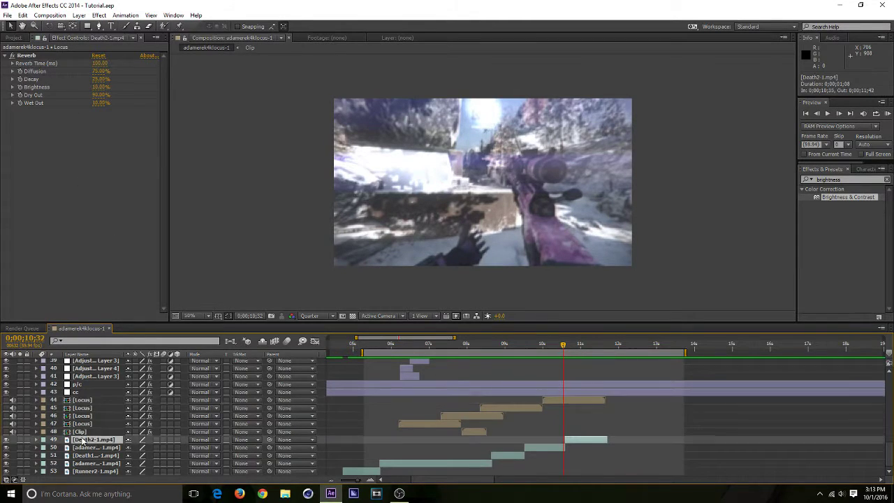
left_click(115, 472, "shift")
right_click(112, 455)
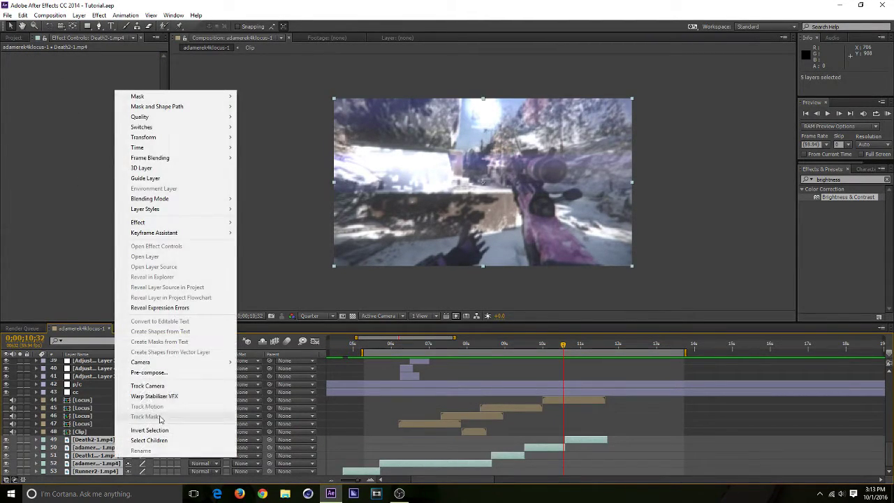
left_click(95, 462)
right_click(103, 448)
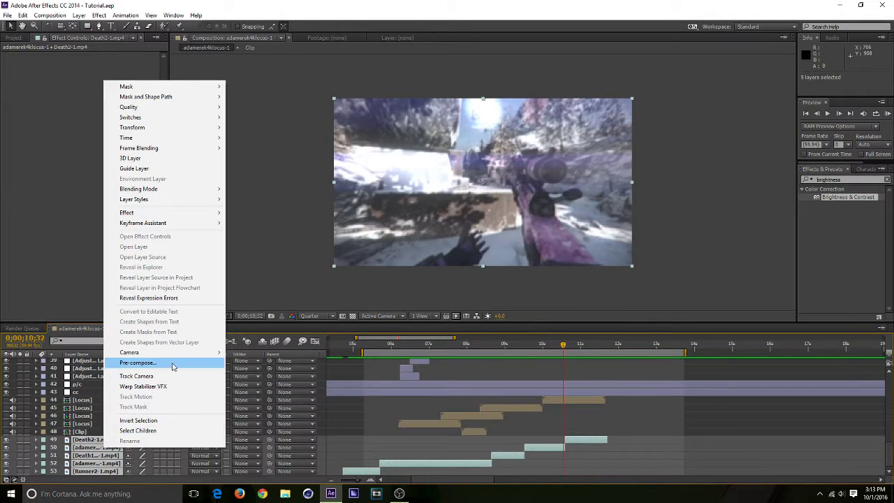
left_click(167, 362)
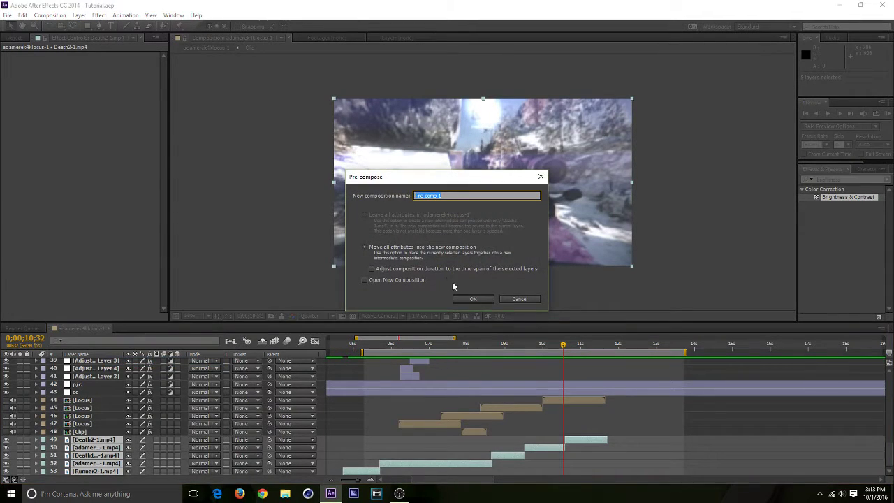
left_click(388, 250)
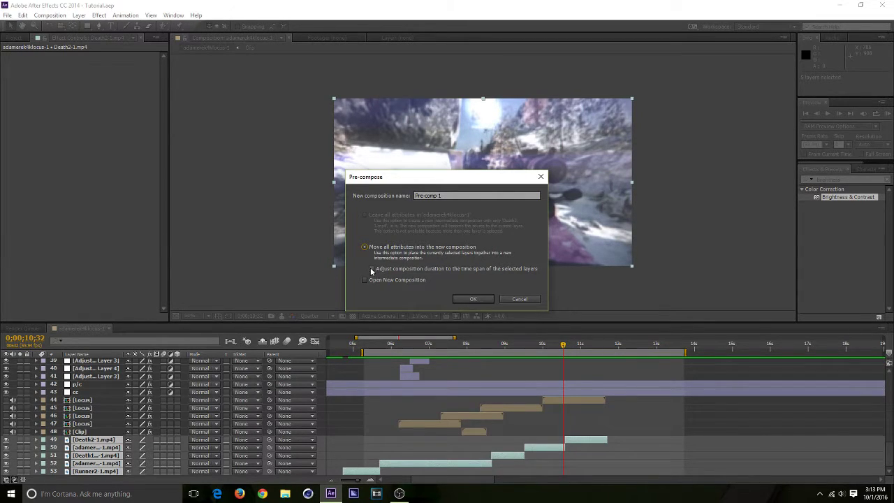
left_click(372, 270)
left_click(372, 270)
left_click(472, 300)
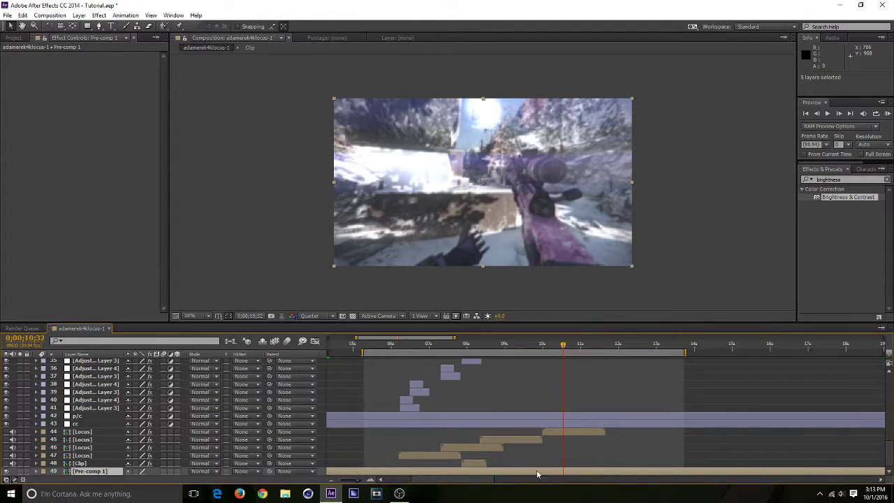
Find the RSMB motion blur effect and apply it to Pre-comp 1
mouse_move(454, 338)
left_mouse_down()
mouse_move(884, 338)
mouse_move(425, 340)
mouse_move(448, 339)
left_mouse_up()
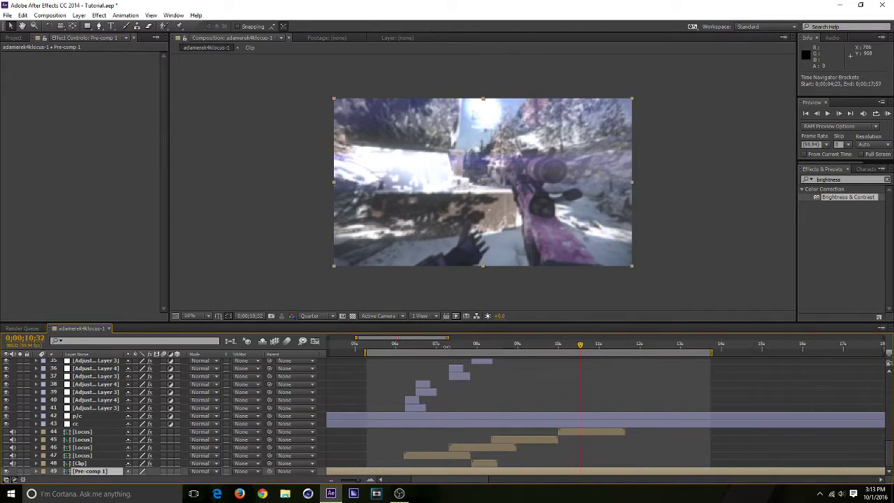
left_click_drag(854, 180, 702, 171)
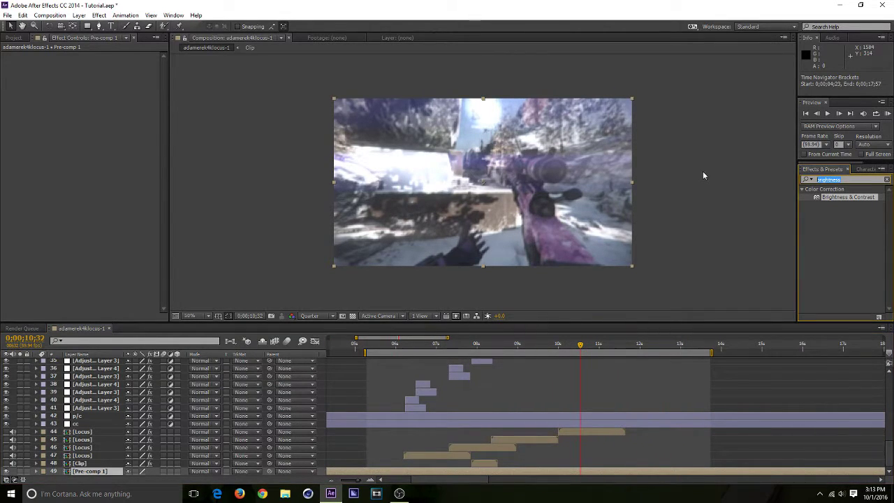
type("rsmb")
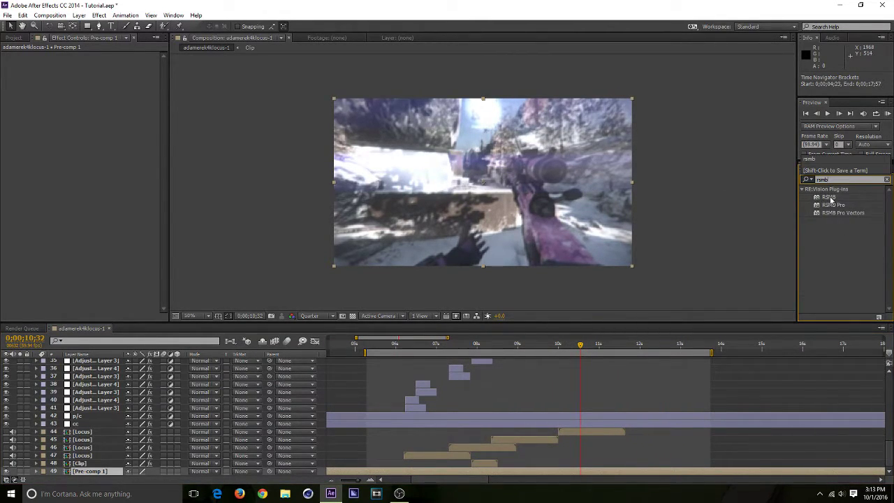
left_click_drag(828, 198, 653, 471)
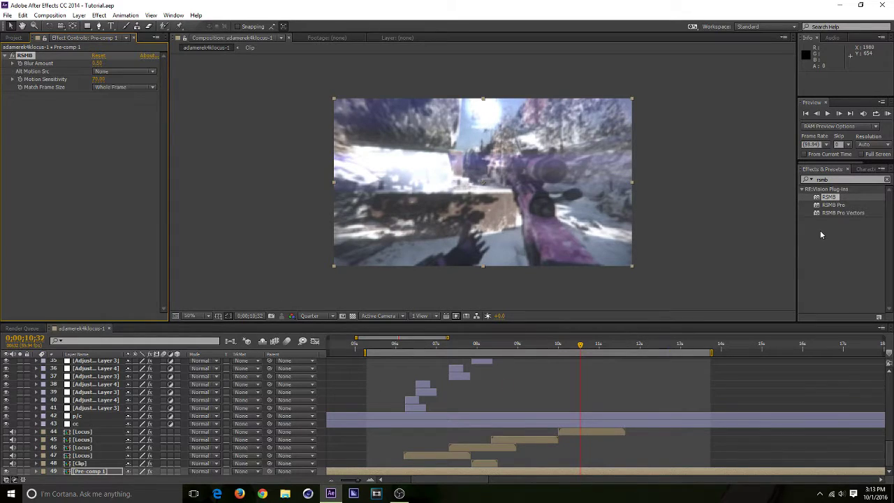
Add the S_TimeWarpRGB effect to Pre-comp 1, placed above RSMB, and save the project
left_click(847, 180)
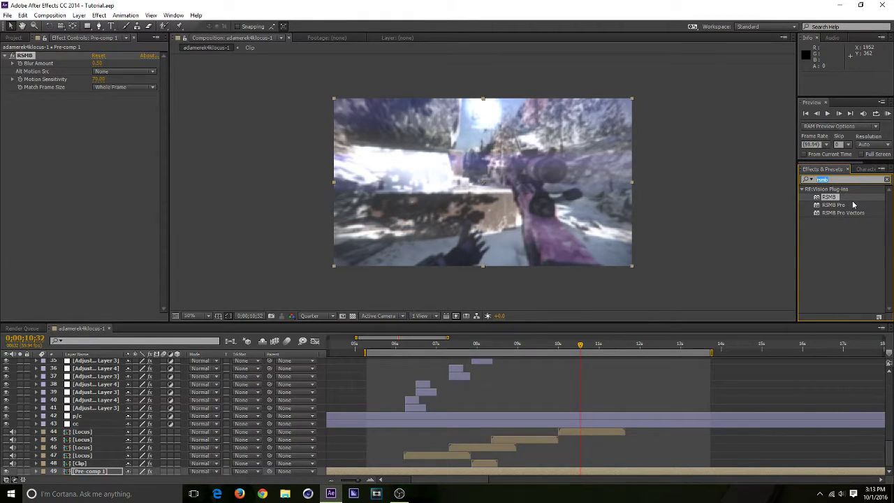
type("timewarp")
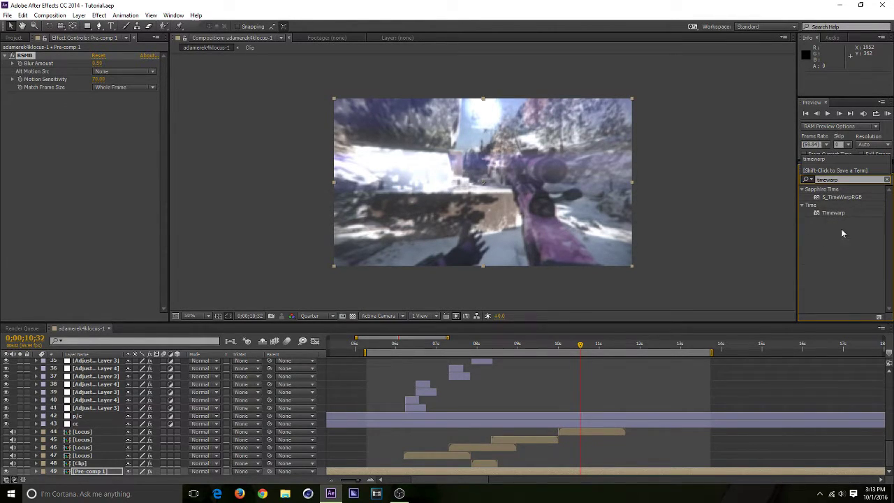
left_click_drag(845, 197, 87, 58)
key("ctrl+s")
RAM-preview the montage and scrub through it to check the RGB time warp and motion blur
mouse_move(620, 347)
left_mouse_down()
mouse_move(636, 352)
mouse_move(626, 354)
left_mouse_up()
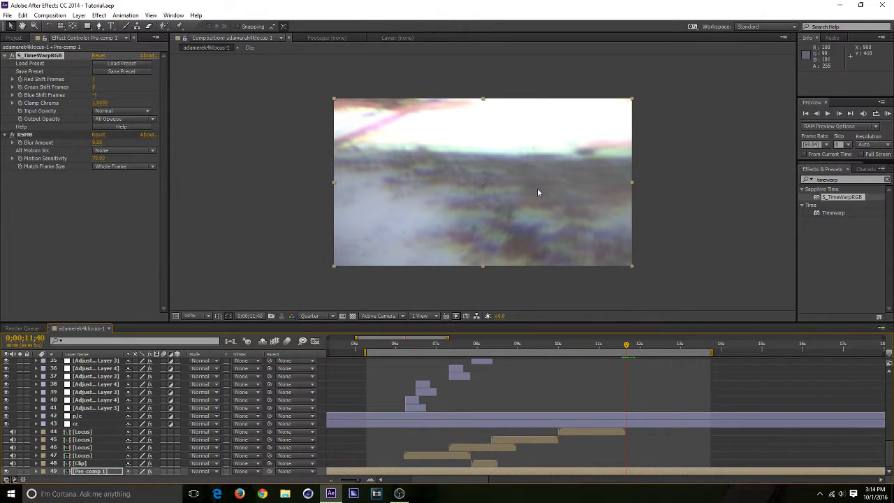
key("KP_0")
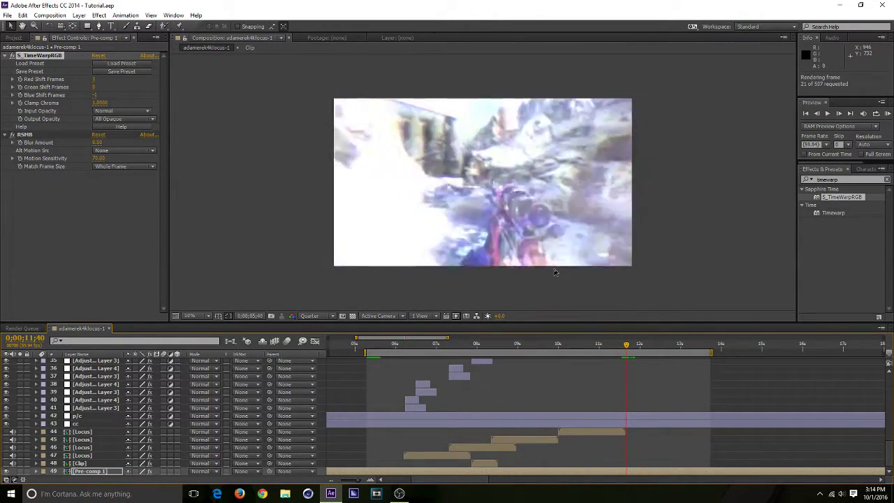
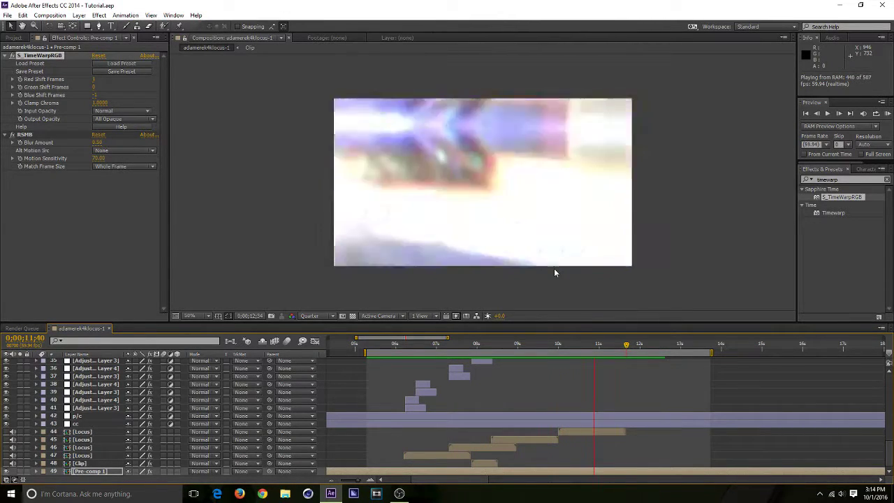
key("shift+Home")
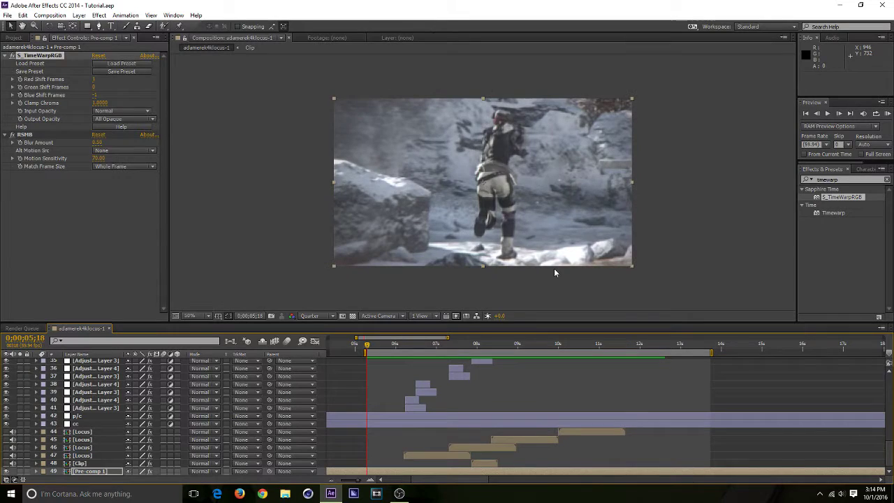
left_click_drag(500, 346, 313, 359)
left_click_drag(368, 370, 601, 370)
left_click_drag(400, 339, 419, 350)
Create an adjustment layer above the exposure flash layers and trim its start to the 0;00;06;15 beat
scroll(428, 383, "up", 5)
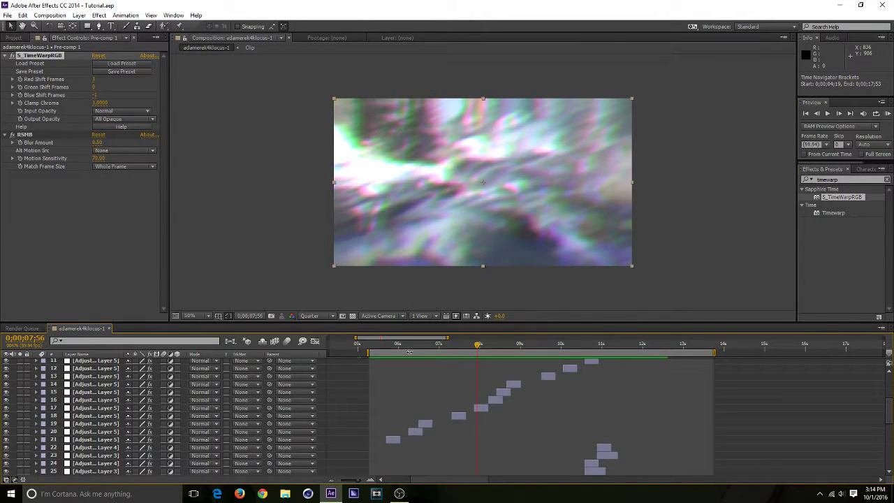
scroll(411, 351, "up", 6)
left_click(409, 344)
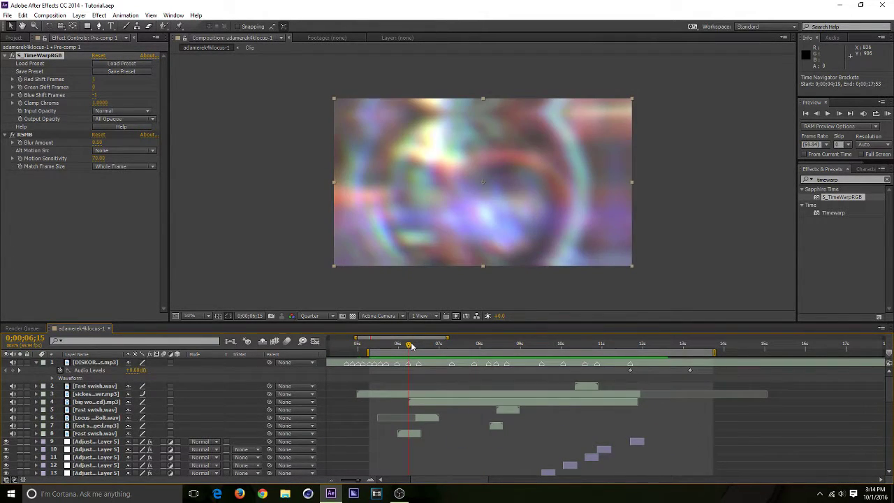
scroll(446, 416, "down", 5)
scroll(447, 415, "up", 4)
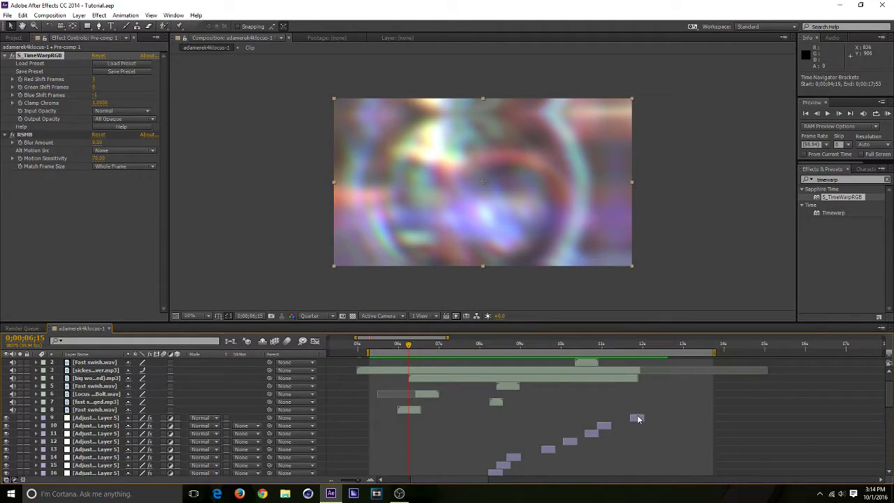
left_click(637, 417)
key("ctrl+alt+y")
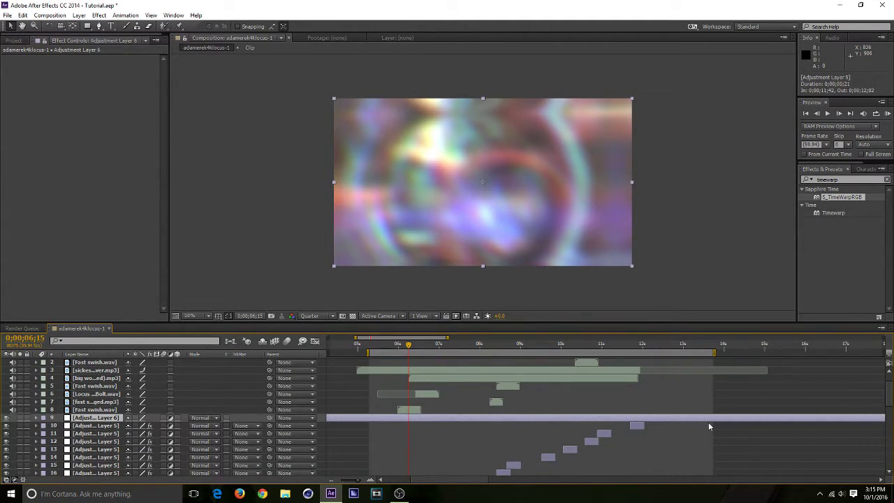
key("alt+bracketleft")
Apply Wave Warp to the new adjustment layer and set its Pinning to All Edges
left_click_drag(843, 182, 716, 168)
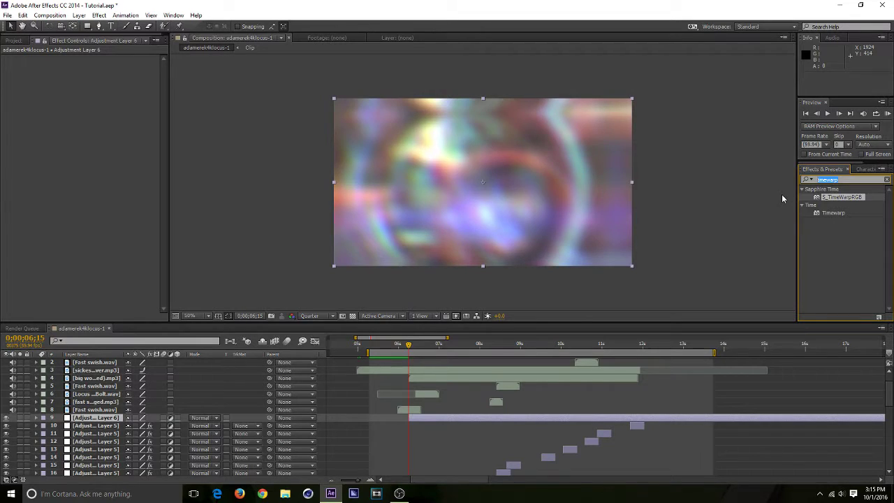
type("wave")
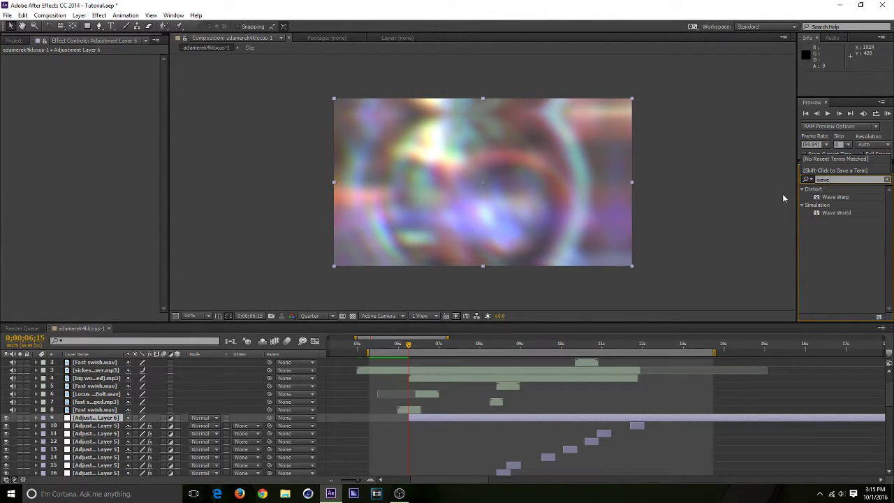
double_click(834, 198)
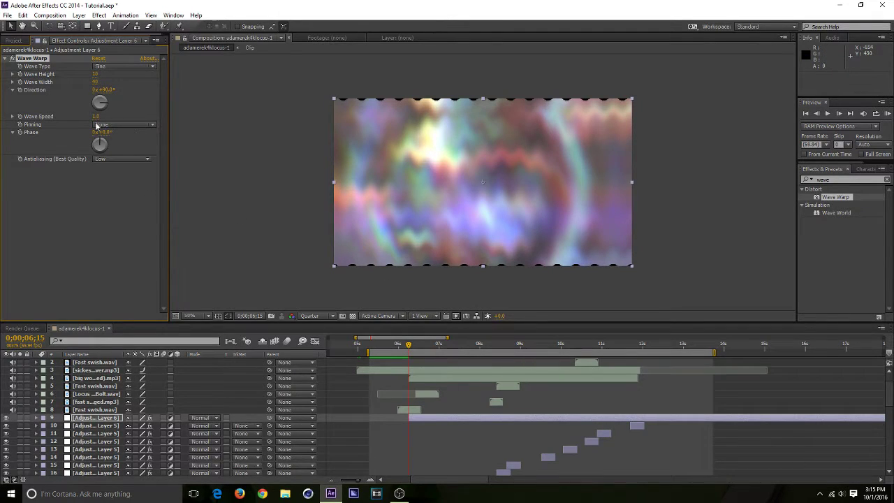
left_click(128, 127)
left_click(157, 144)
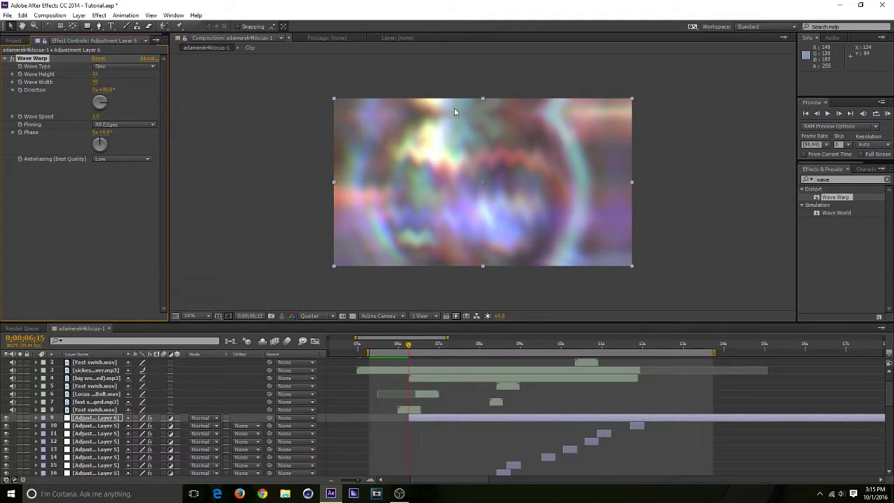
Set the Wave Warp's Wave Height to 25 and its Wave Width to about 95
left_click_drag(96, 83, 514, 106)
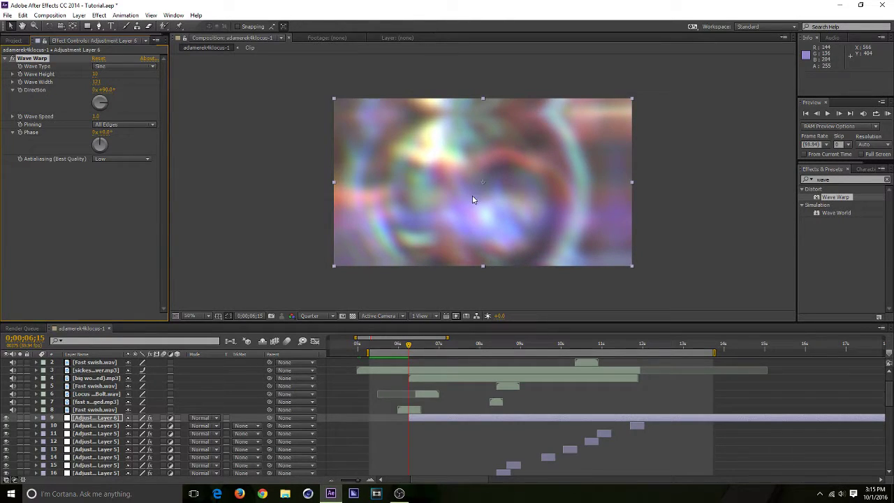
left_click_drag(97, 78, 1, 119)
left_click(82, 83)
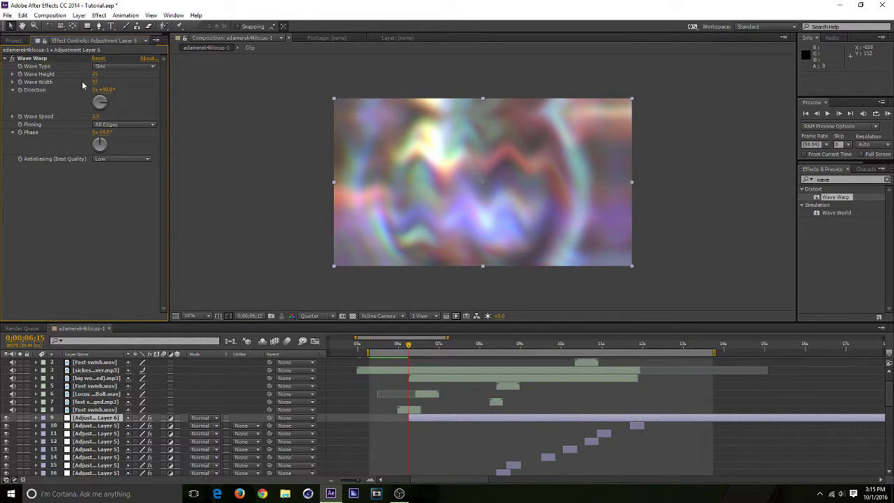
Set the Wave Warp's Wave Width to about 131 and start keyframes for Wave Height and Wave Width at 0;00;06;15
key("ctrl+z")
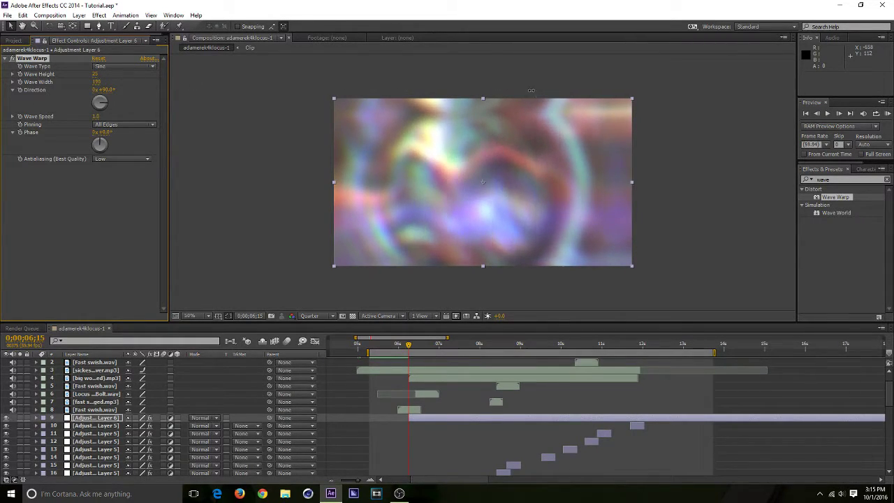
left_click_drag(416, 92, 257, 79)
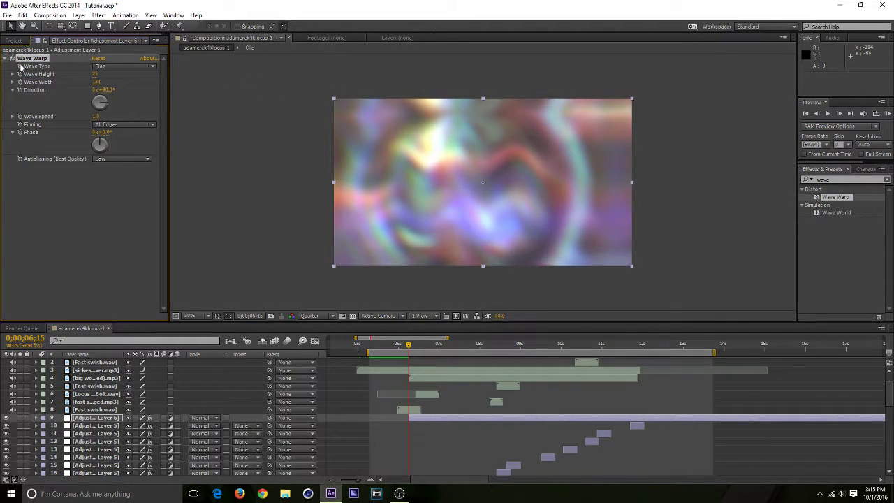
key("ctrl+s")
Trim the end of the Wave Warp adjustment layer to 0;00;07;05
key("shift+Page_Down")
key("shift+Page_Down")
key("shift+Page_Down")
key("shift+Page_Down")
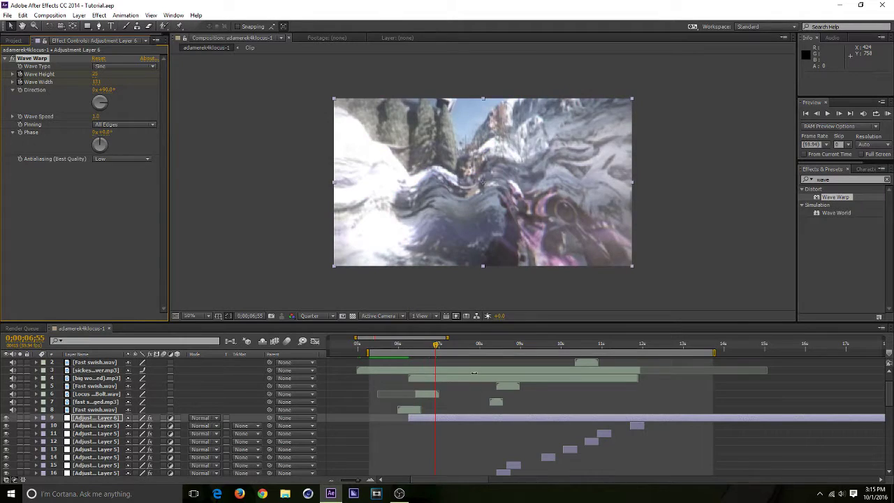
key("shift+Page_Down")
key("alt+bracketright")
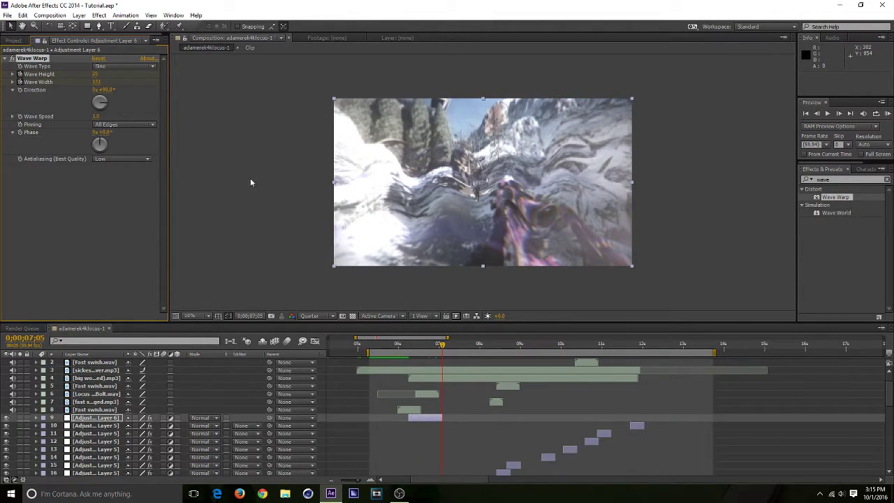
Keyframe the Wave Warp's Wave Width at 463 and its Wave Height at 0 at the end of the layer
left_click_drag(96, 85, 178, 84)
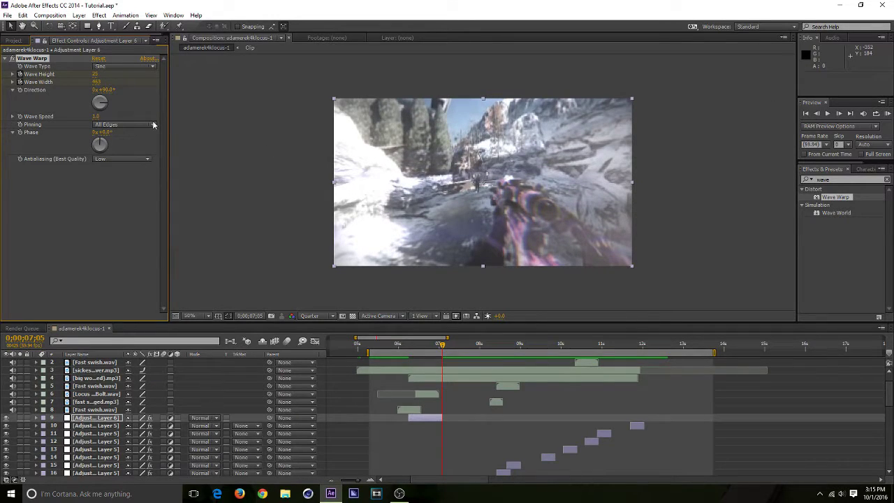
left_click(95, 73)
type("0")
key("Return")
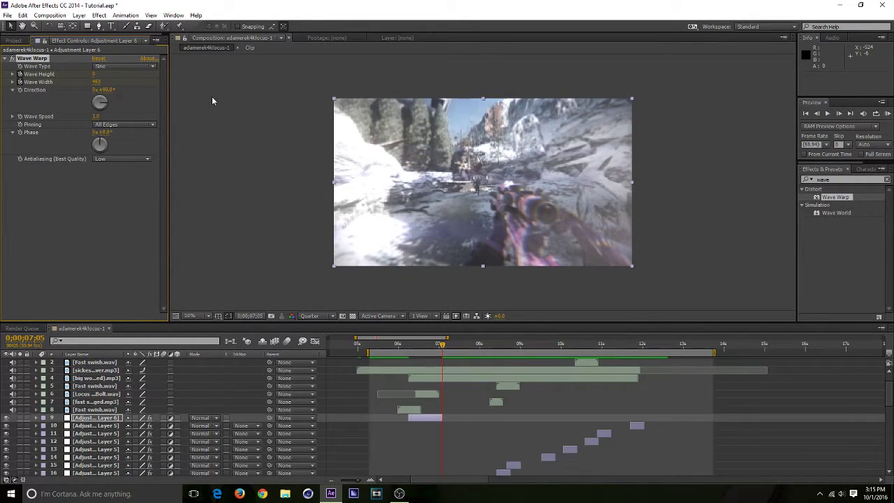
RAM-preview the montage and scrub through the animated Wave Warp section
key("KP_0")
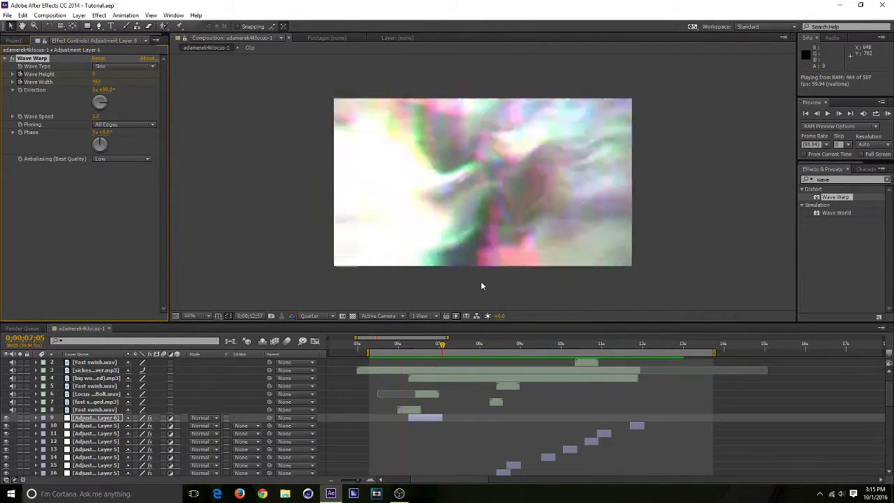
left_click(417, 353)
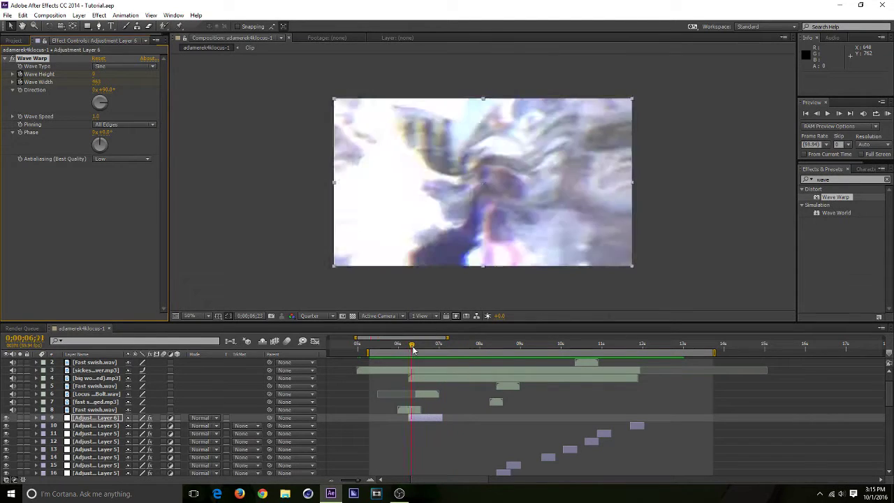
mouse_move(417, 353)
left_mouse_down()
mouse_move(425, 351)
mouse_move(410, 362)
mouse_move(430, 354)
left_mouse_up()
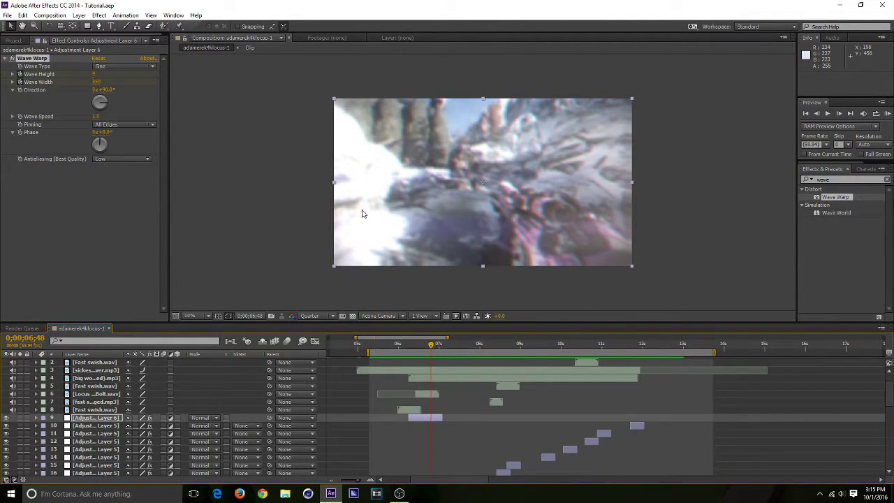
left_click_drag(434, 347, 440, 366)
left_click_drag(454, 368, 456, 344)
Create an adjustment layer above the Wave Warp layer starting at 0;00;07;19 and apply Turbulent Displace to it
scroll(458, 380, "up", 2)
left_click(430, 442)
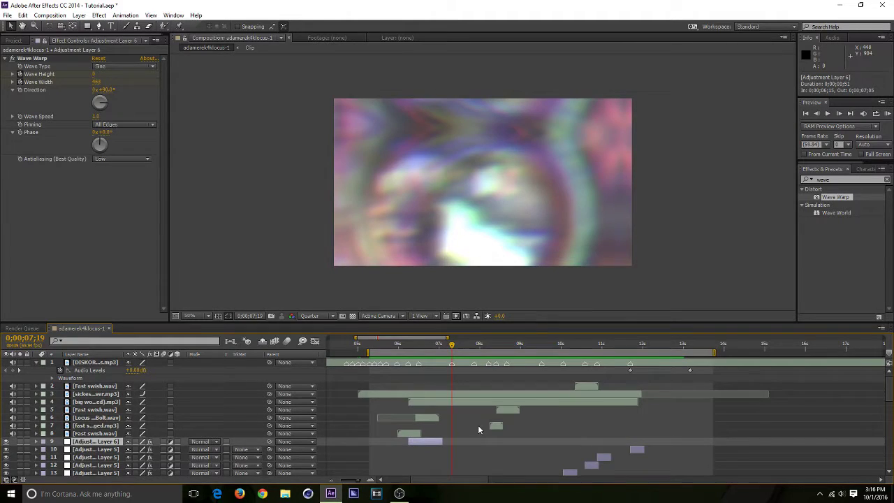
key("ctrl+alt+y")
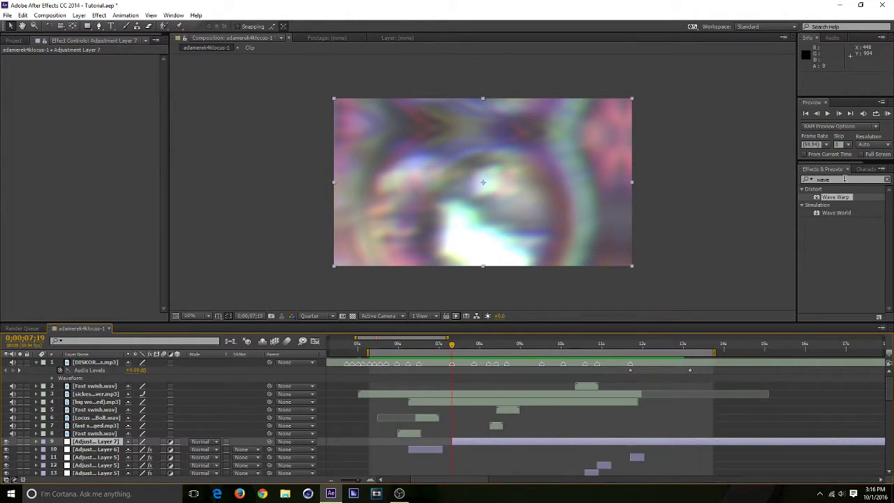
left_click_drag(844, 179, 723, 173)
type("turb")
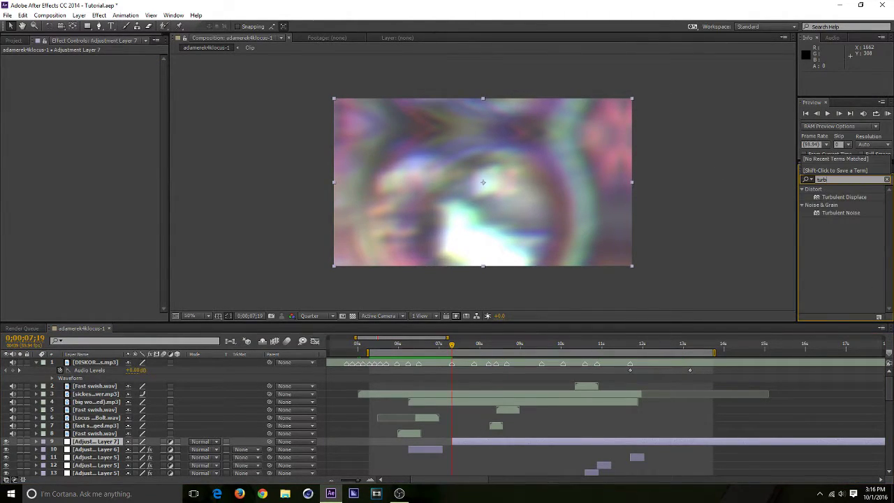
double_click(845, 197)
Solo the new adjustment layer with Pre-comp 1, toggle Turbulent Displace to compare the distortion, and unsolo both layers
scroll(480, 399, "down", 1)
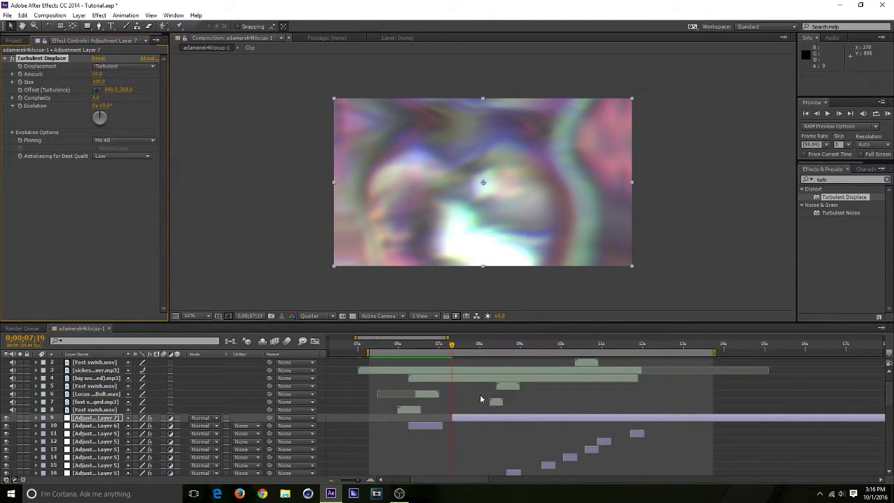
left_click(20, 425)
scroll(70, 453, "down", 8)
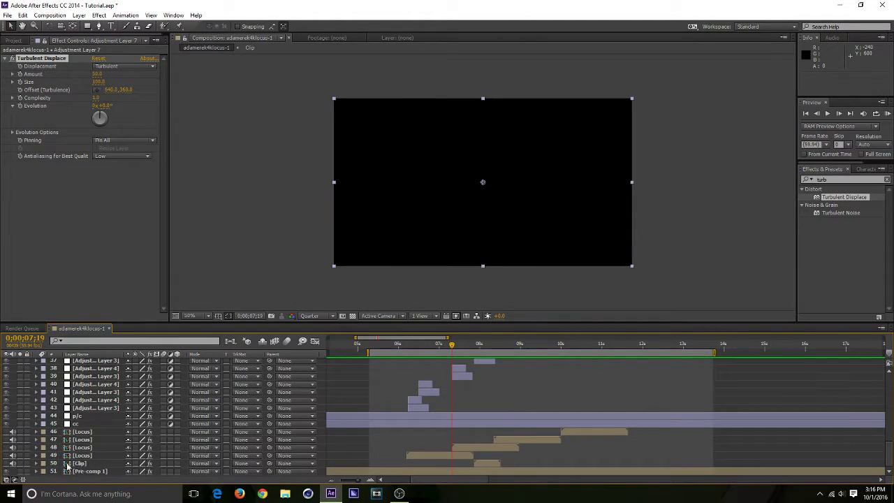
left_click(21, 472)
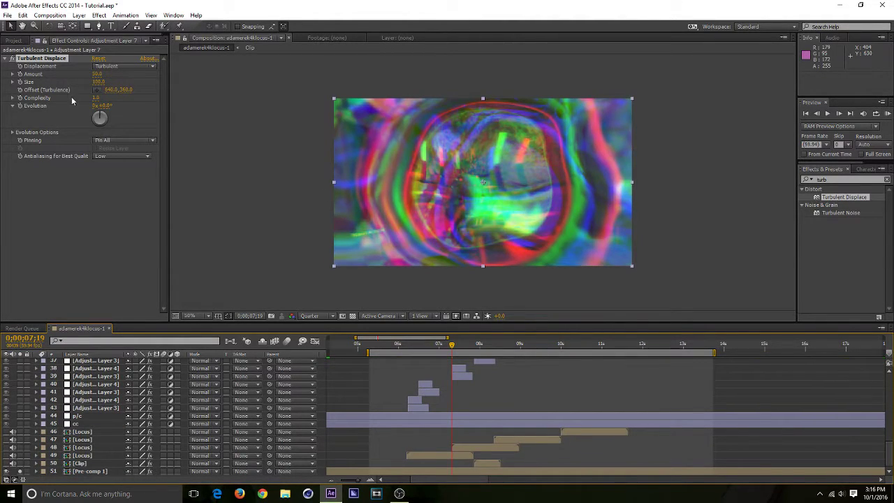
left_click(13, 59)
left_click(13, 59)
left_click(12, 60)
left_click(13, 60)
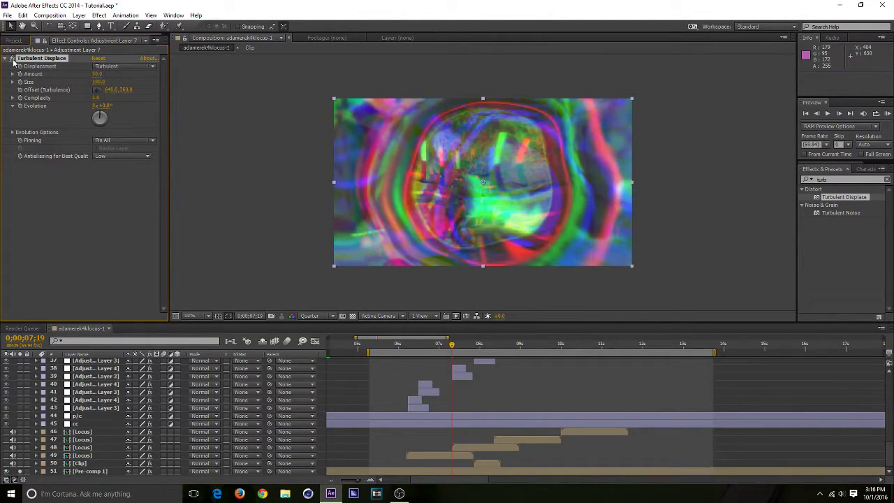
left_click(22, 471)
scroll(70, 433, "up", 10)
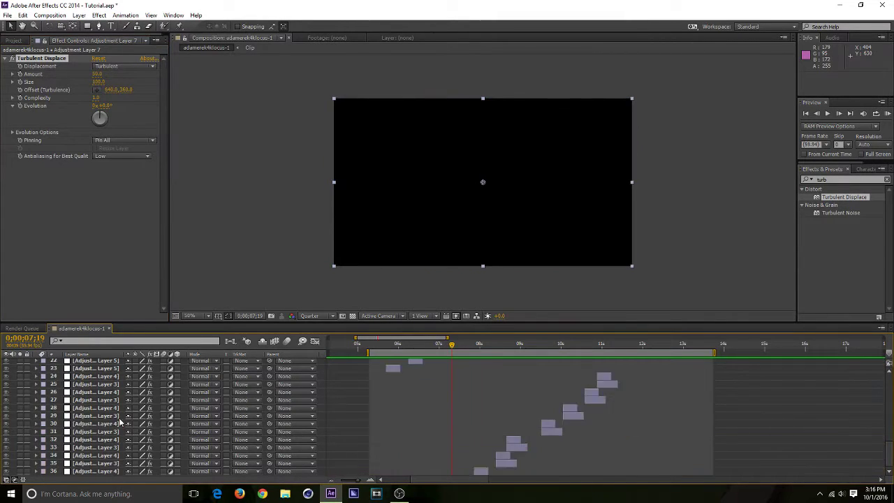
left_click(16, 430)
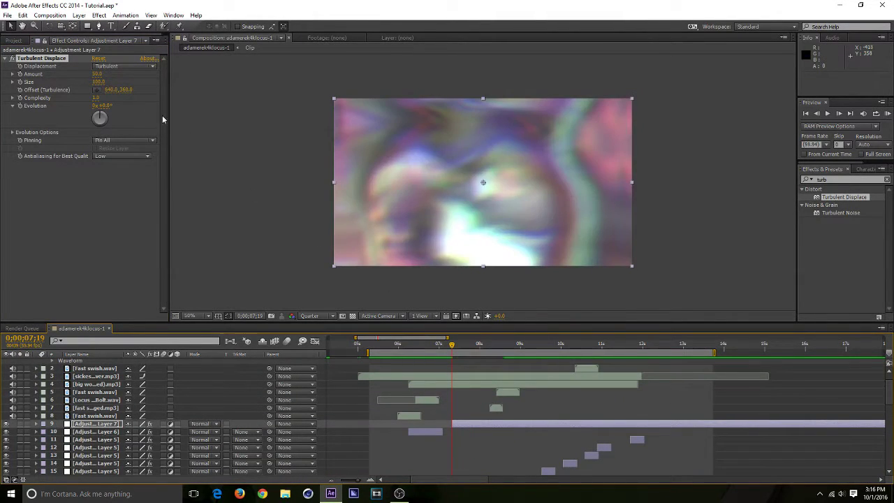
Keyframe Turbulent Displace's Amount at about 83, Size at about 113 and Evolution at 0°, and trim the layer's end to 0;00;07;49
left_click_drag(100, 82, 127, 82)
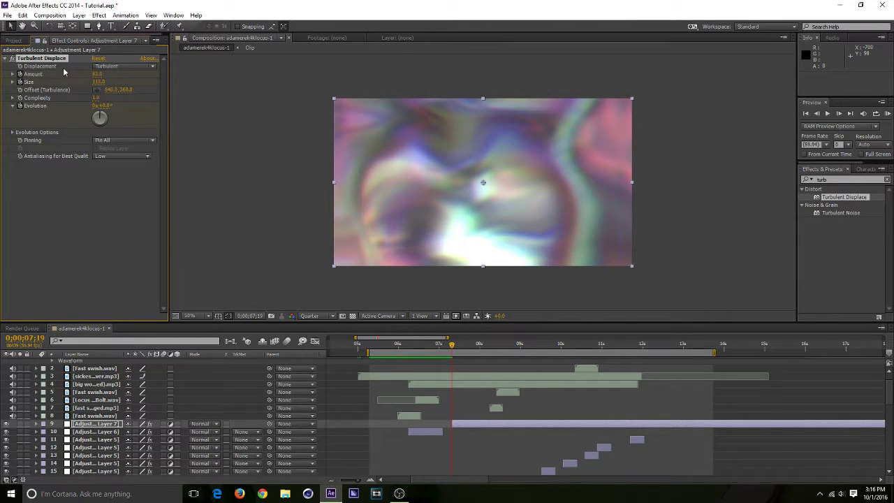
key("ctrl+s")
key("space")
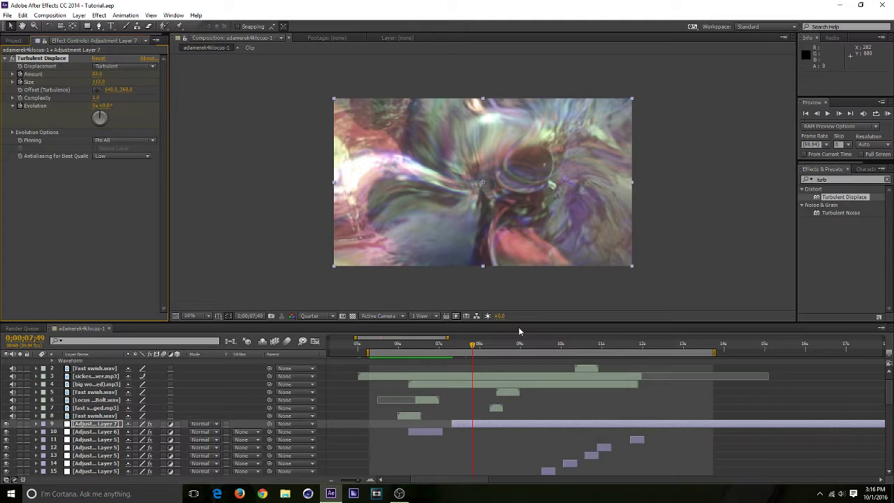
key("alt+bracketright")
At the layer's end, keyframe Turbulent Displace's Size at 177, Evolution at 180° and Amount at 0
left_click_drag(98, 82, 133, 82)
left_click(95, 106)
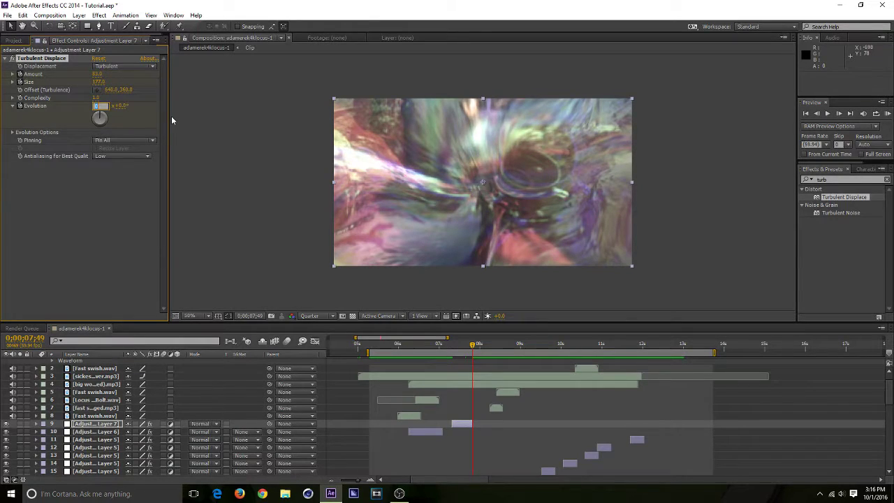
type(".5")
key("Return")
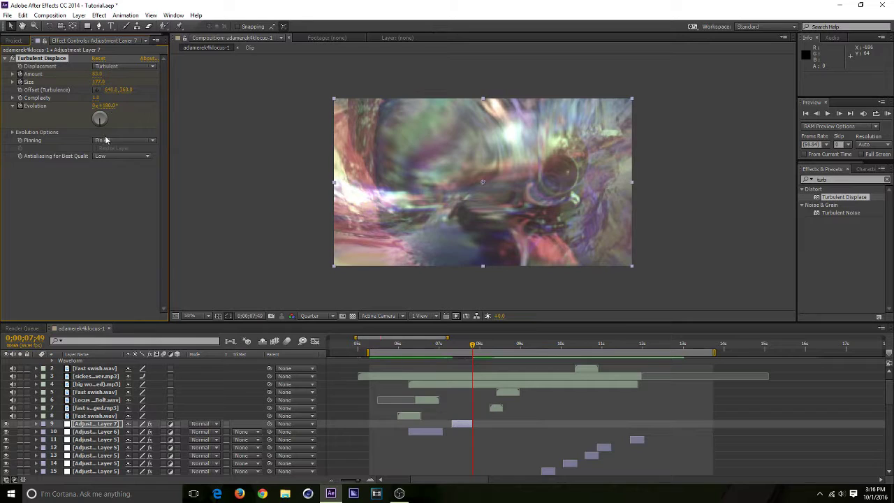
mouse_move(102, 124)
left_mouse_down()
mouse_move(100, 115)
mouse_move(117, 134)
left_mouse_up()
key("ctrl+z")
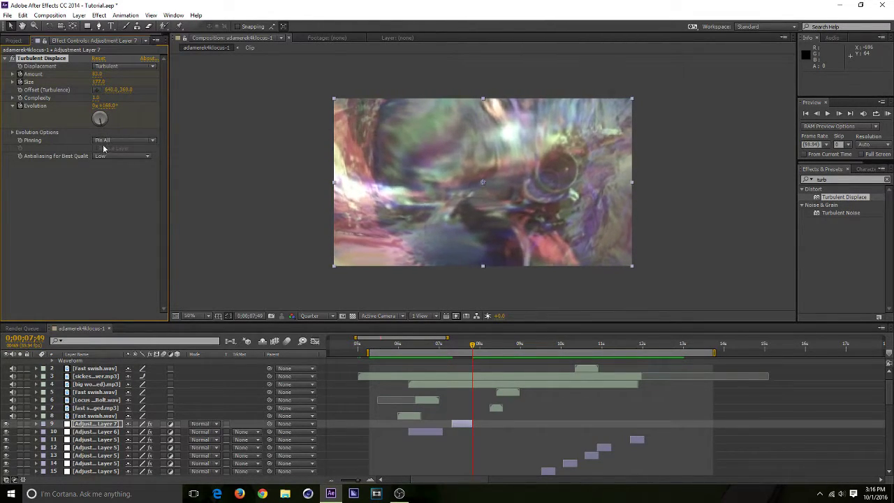
left_click(100, 74)
type("0")
key("Return")
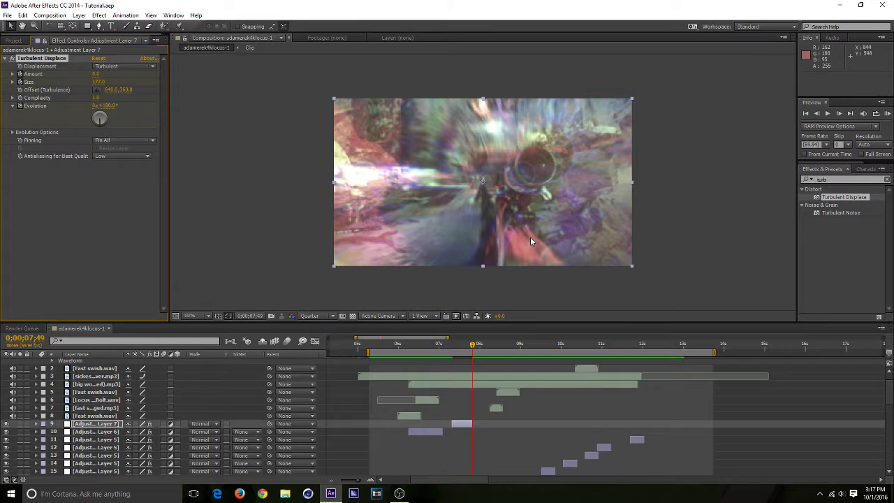
RAM-preview the montage and scrub past the Turbulent Displace section to check the distortion
key("KP_0")
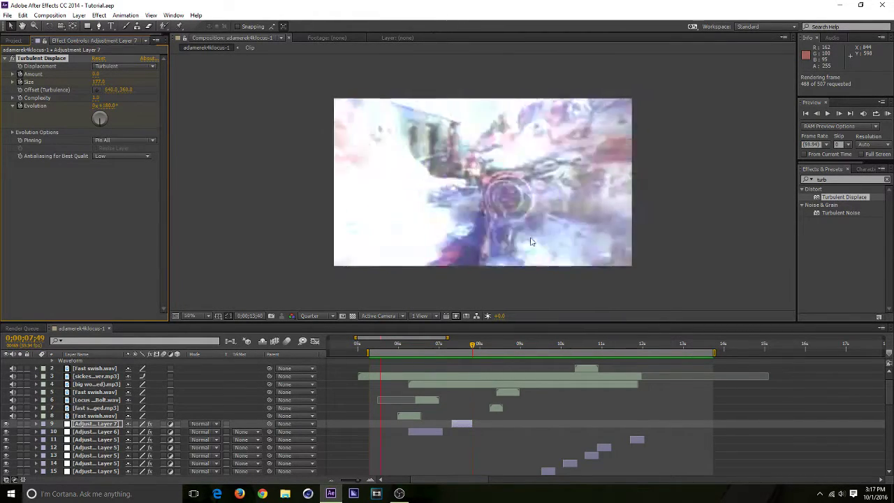
key("space")
left_click_drag(449, 347, 496, 370)
Create another adjustment layer above the Turbulent Displace layer, trimmed to run from 0;00;08;24 to 0;00;08;54
scroll(493, 425, "up", 2)
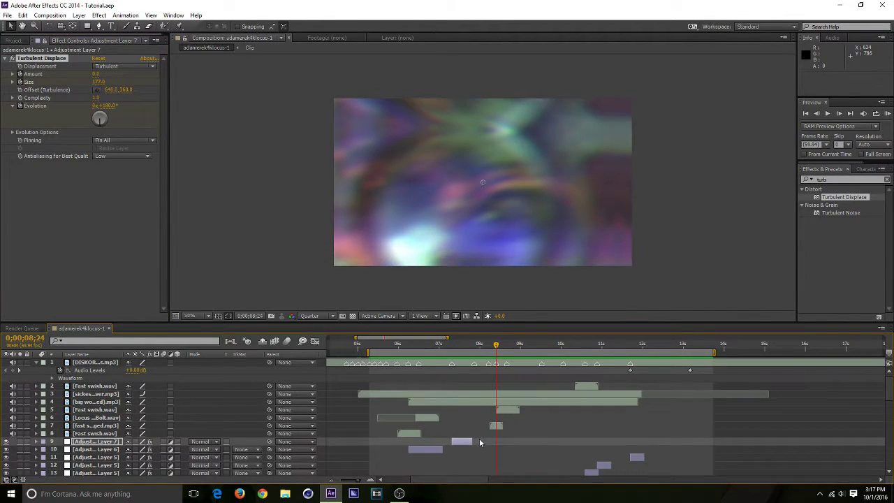
left_click(470, 441)
key("ctrl+alt+y")
key("alt+[")
key("shift+Page_Down")
key("shift+Page_Down")
key("shift+Page_Down")
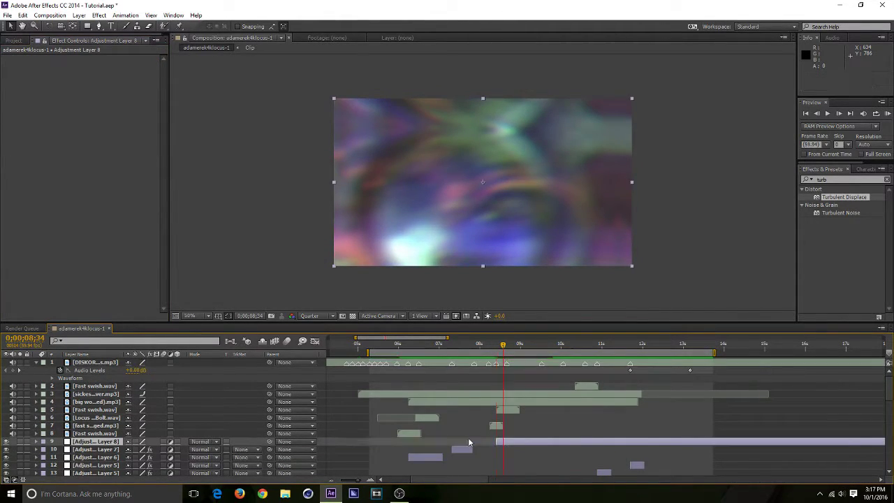
key("alt+]")
Apply the Ripple effect to the new adjustment layer and set its Radius to 100 and its Wave Height to 20
left_click(835, 177)
type("ripp")
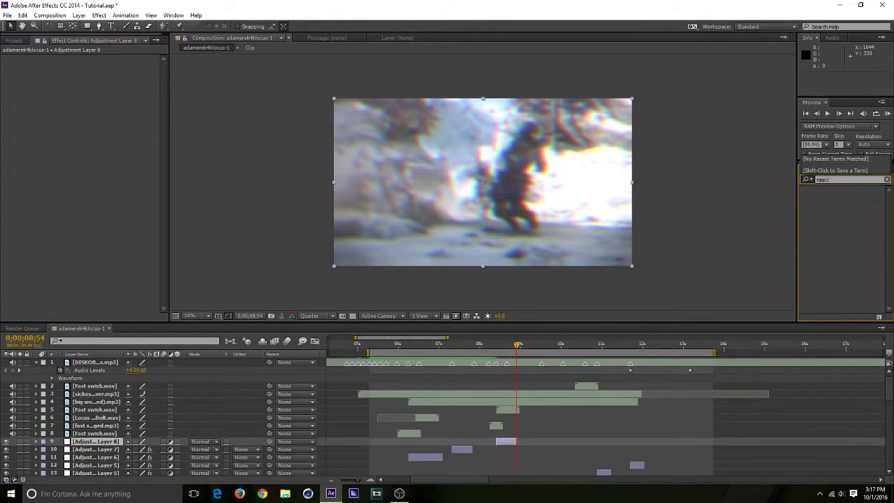
type("le")
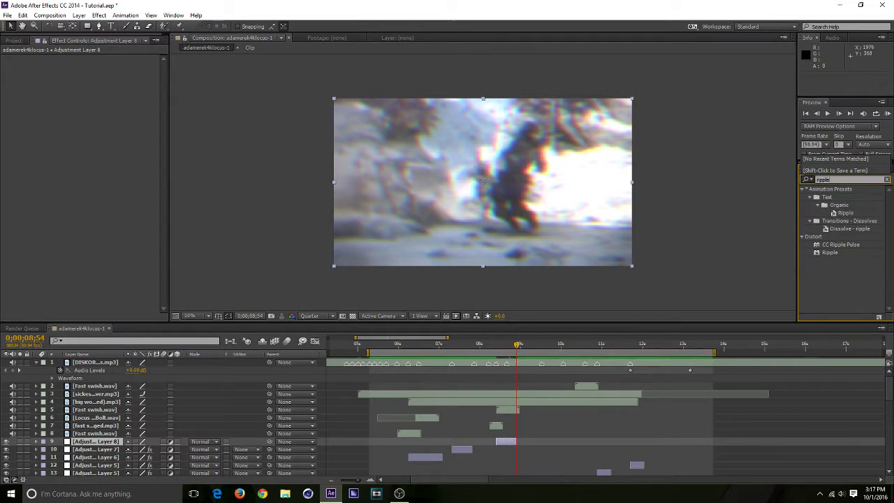
double_click(830, 252)
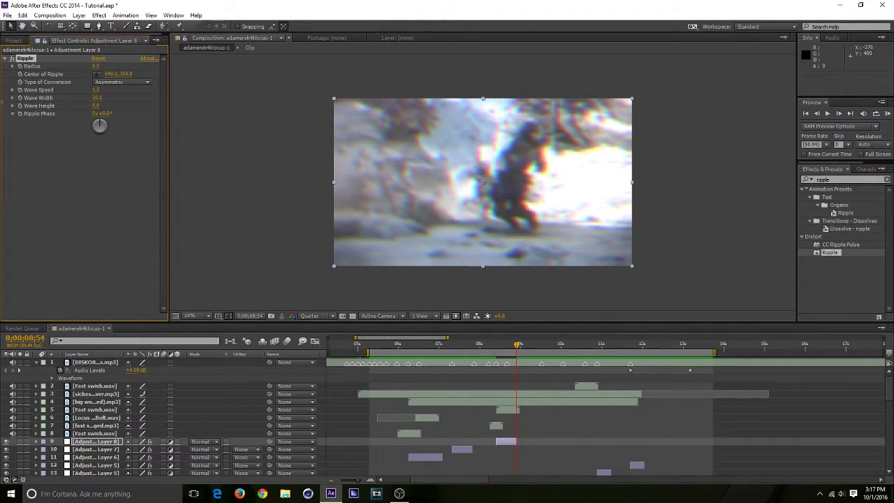
key("ctrl+z")
left_click_drag(96, 67, 691, 84)
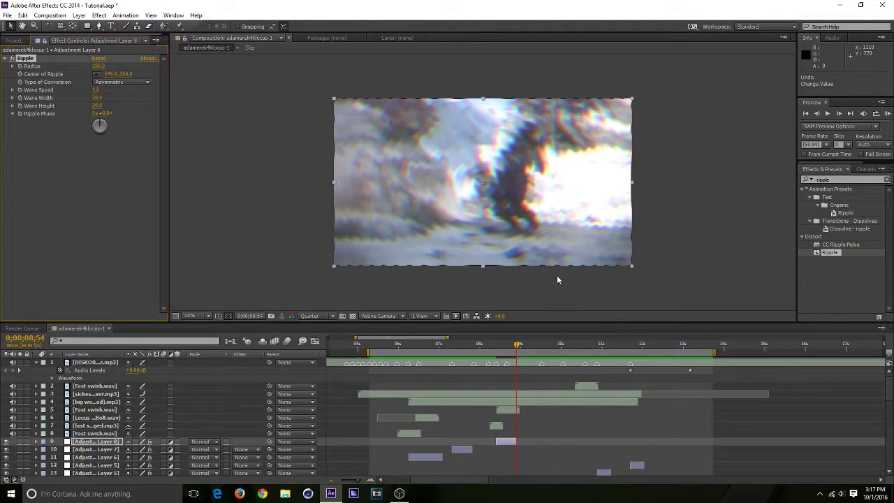
Inspect the rippled image up close in the composition view, including the frame's wavy edges
left_click(309, 315)
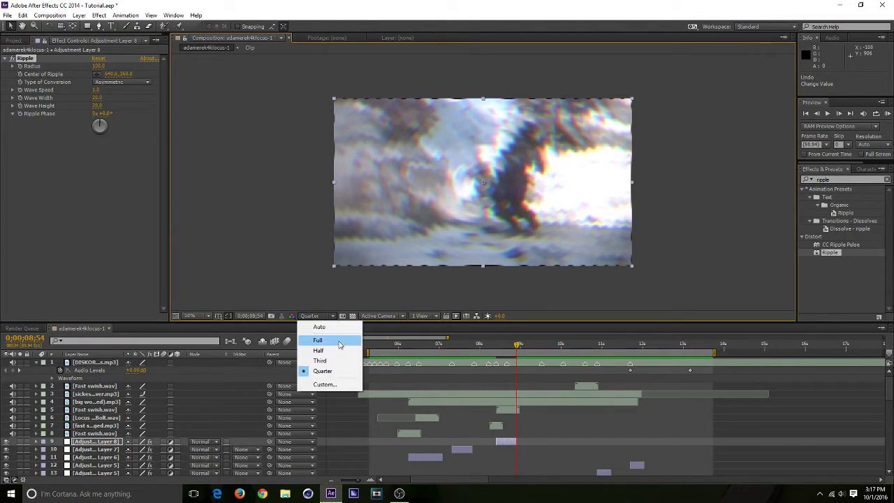
left_click(135, 262)
left_click(406, 293)
scroll(400, 275, "up", 4)
scroll(402, 275, "down", 2)
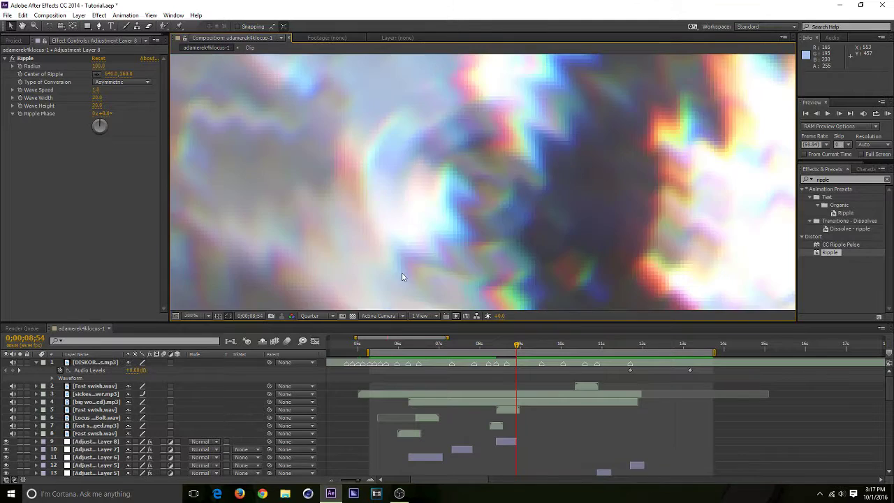
left_click_drag(404, 279, 522, 70)
left_click_drag(424, 248, 437, 188)
scroll(514, 180, "down", 7)
scroll(502, 179, "up", 4)
left_click_drag(502, 158, 480, 221)
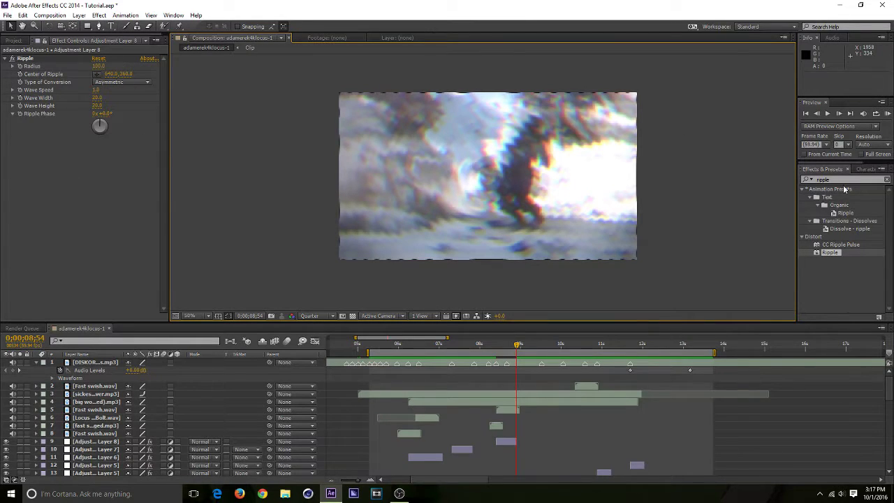
Find the Motion Tile effect and apply it above Ripple on the ripple adjustment layer
left_click_drag(845, 180, 737, 171)
type("motion tile")
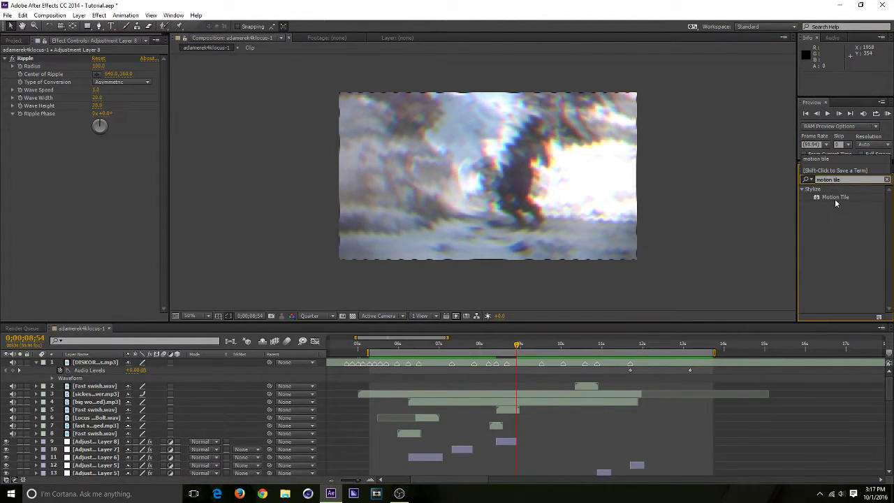
left_click_drag(835, 198, 53, 60)
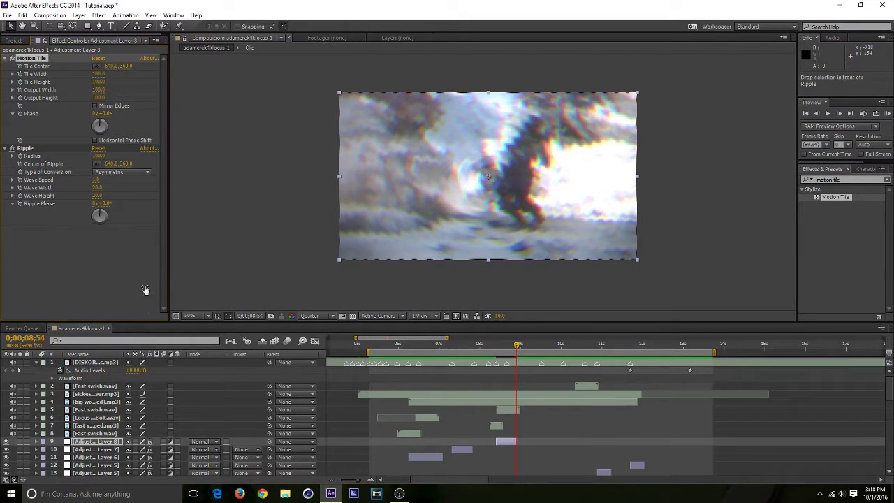
Change the composition's background color to white in the Composition Settings and save the project
right_click(85, 328)
left_click(143, 164)
left_click(399, 301)
left_click_drag(368, 220, 336, 187)
left_click(552, 191)
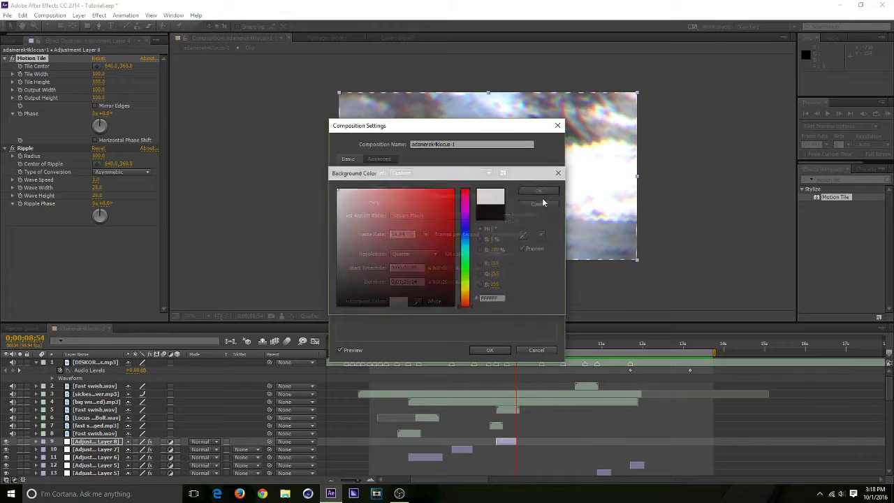
left_click(492, 350)
key("ctrl+s")
Set Motion Tile's Output Width to about 590 and Output Height to about 940, and enable Mirror Edges
left_click(48, 94)
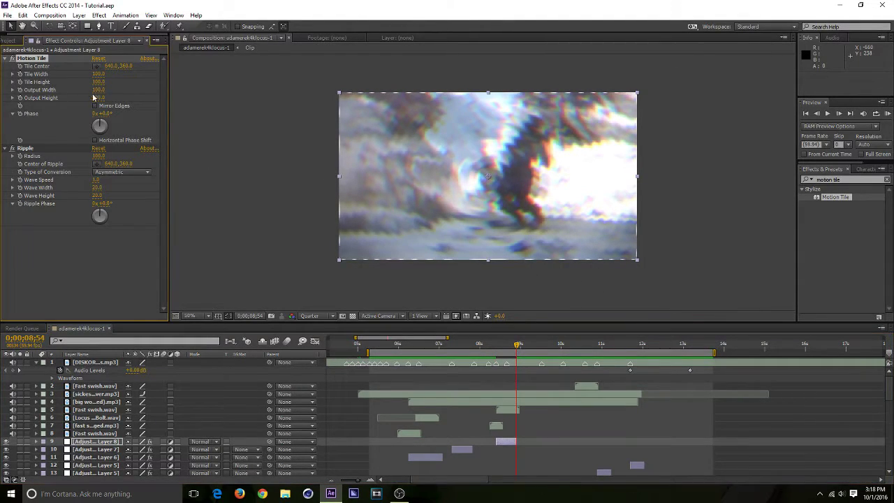
left_click_drag(101, 90, 144, 104)
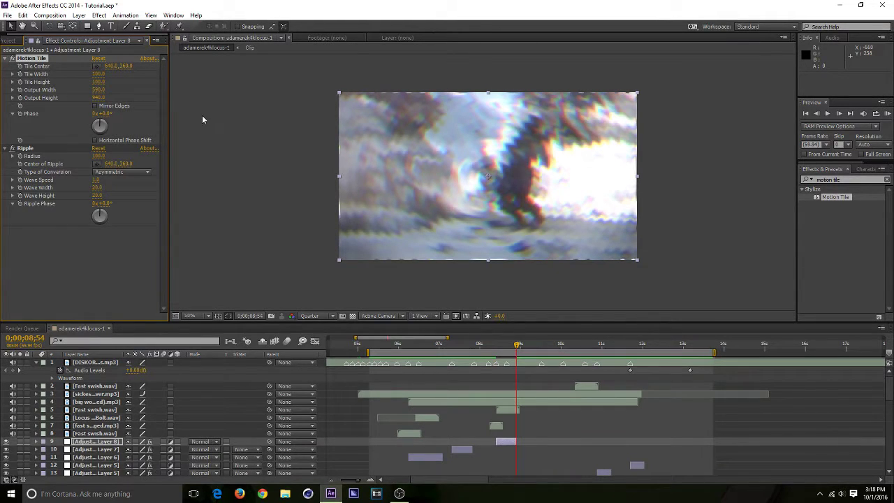
left_click(96, 106)
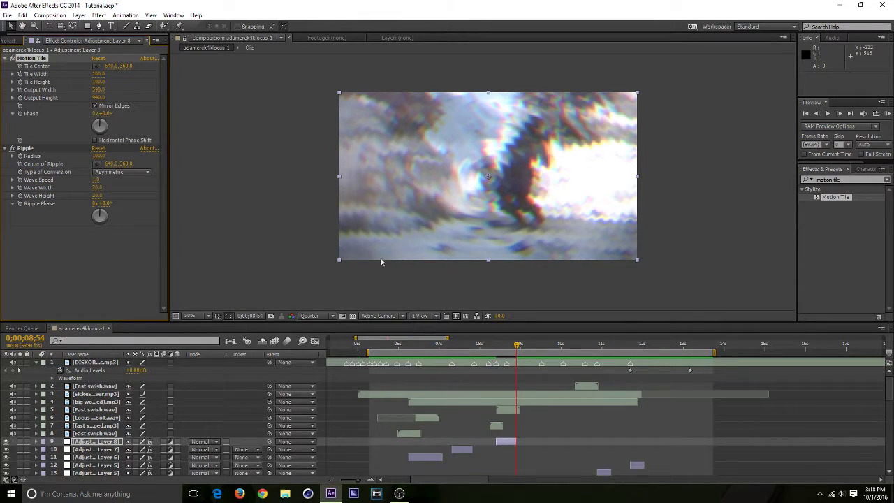
left_click(96, 106)
left_click(95, 105)
At 0;00;08;24, keyframe the Ripple's Wave Width at 42.4 and its Wave Height at 51
left_click(497, 346)
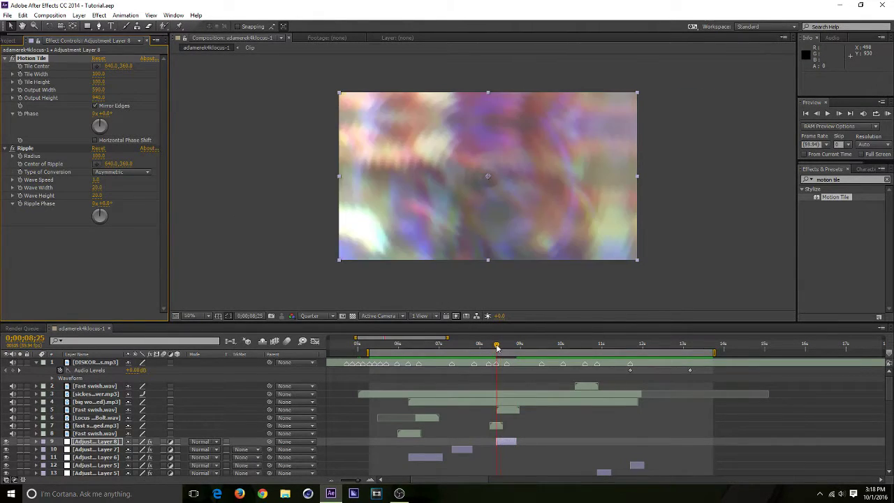
key("Page_Up")
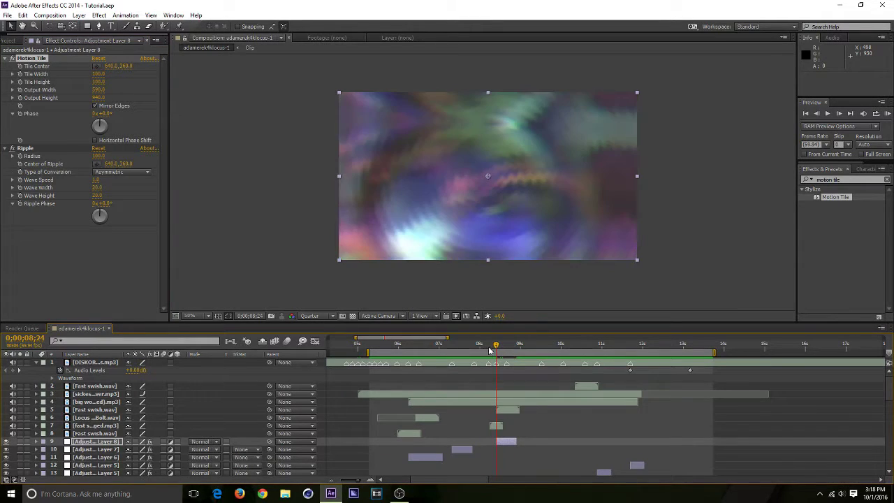
left_click_drag(100, 192, 120, 192)
left_click_drag(180, 189, 255, 206)
left_click_drag(891, 208, 98, 199)
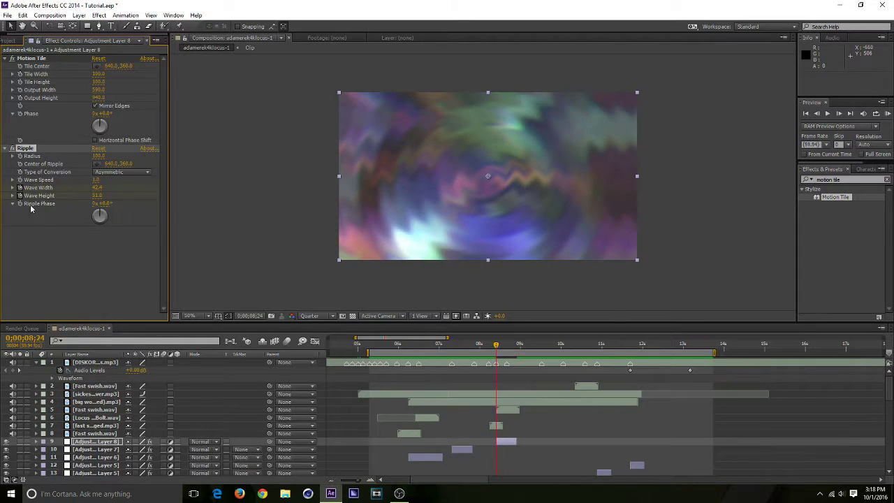
At 0;00;08;54, keyframe the Ripple's Wave Width at 100 and Wave Height at 0, and save the project
left_click(519, 344)
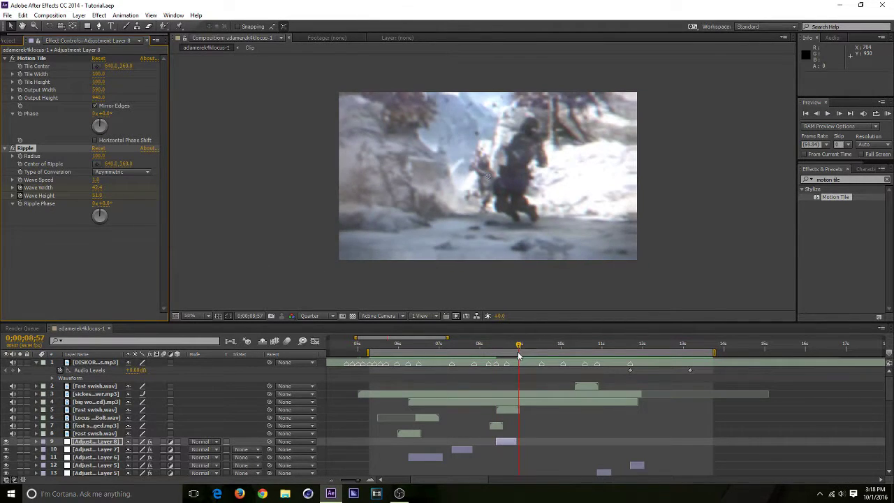
left_click_drag(518, 355, 516, 355)
left_click_drag(246, 207, 460, 241)
left_click_drag(100, 196, 1, 213)
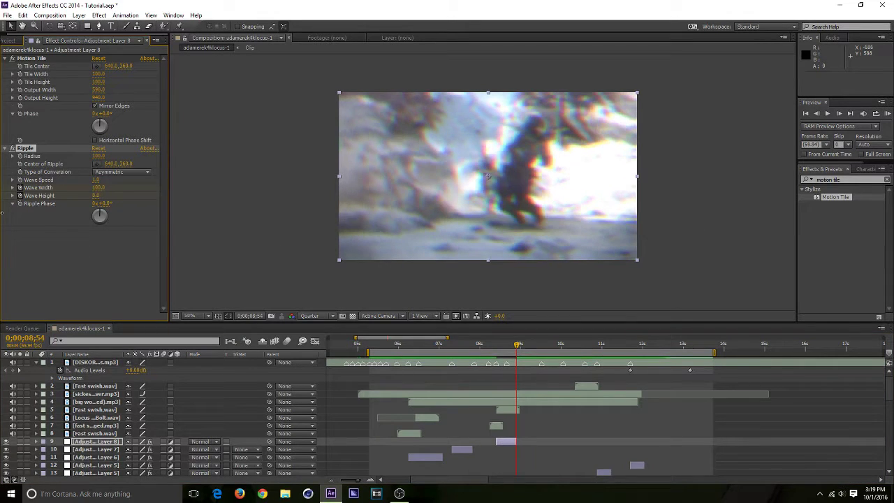
key("ctrl+s")
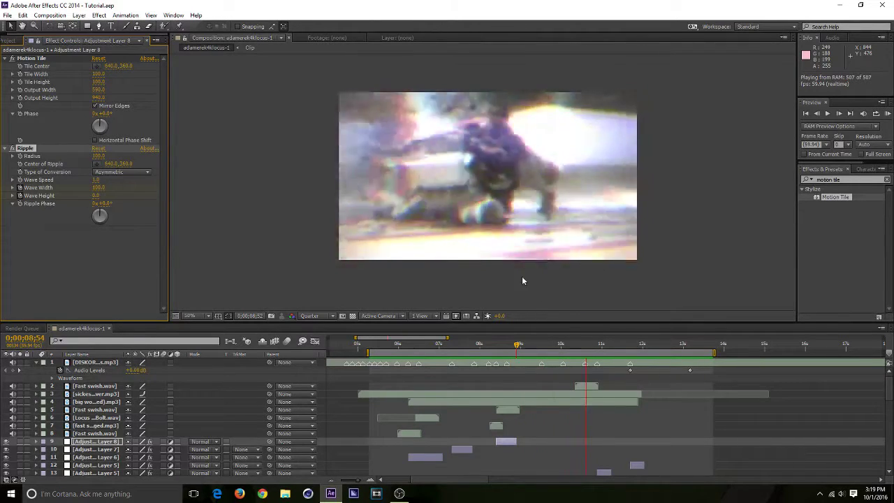
Try moving the closing Wave Width and Wave Height keyframes of the Ripple layer, undo the move and save the project
key("space")
left_click_drag(497, 344, 498, 363)
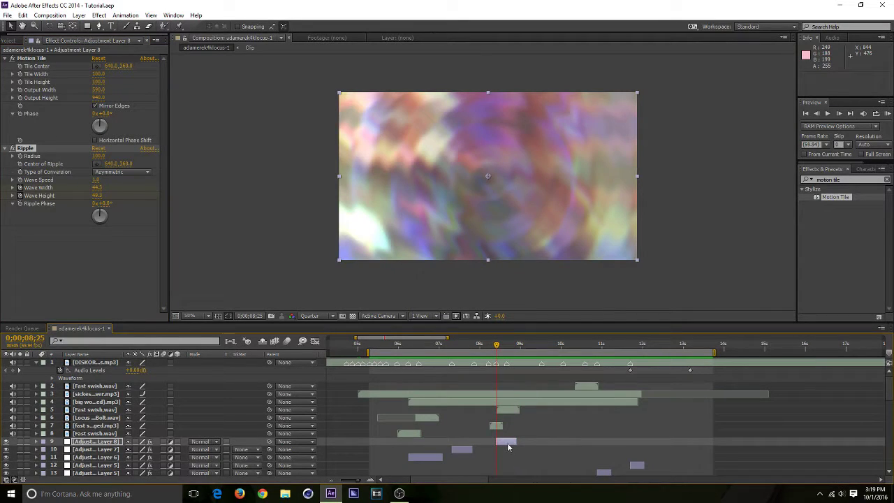
key("u")
left_click_drag(524, 470, 503, 460)
key("ctrl+z")
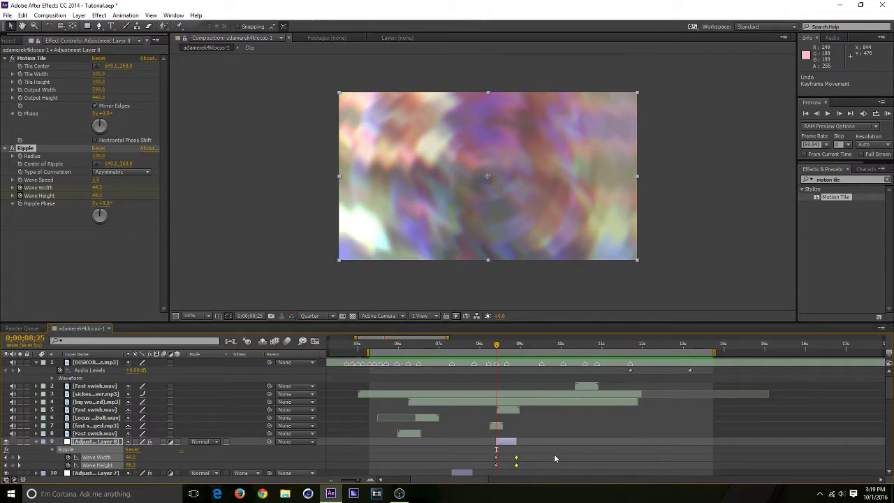
key("u")
key("ctrl+s")
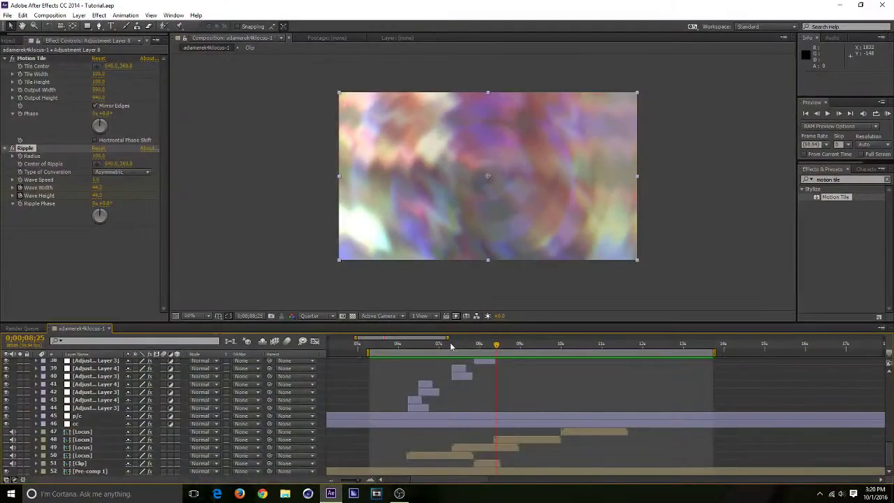
Scrub through the ripple section to 0;00;08;57, clear the effect search and browse the installed effect categories
left_click_drag(434, 347, 474, 388)
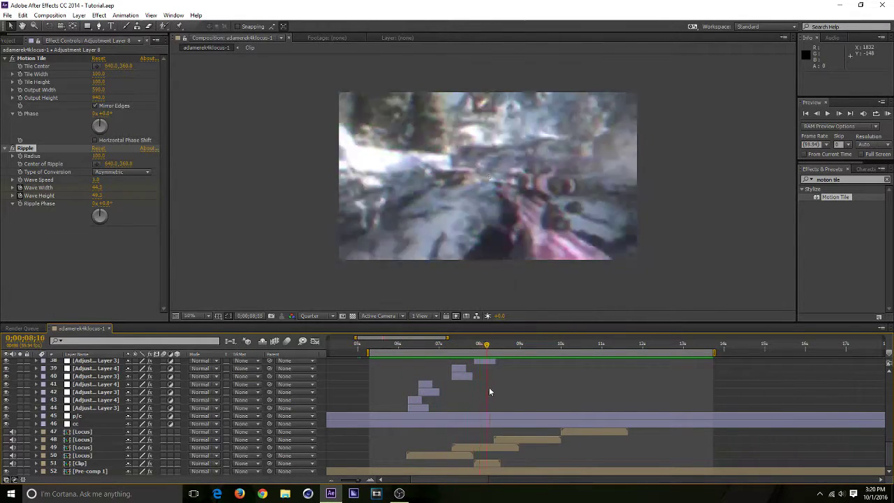
left_click(887, 179)
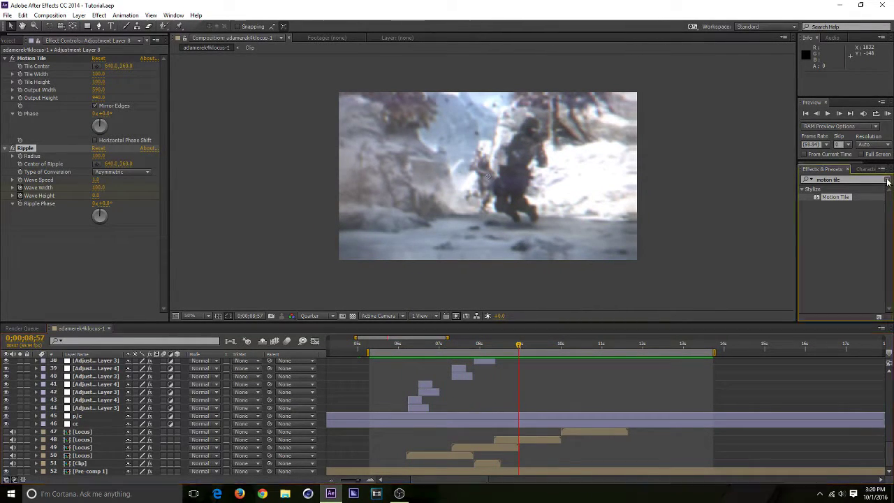
scroll(855, 278, "down", 2)
scroll(859, 294, "down", 3)
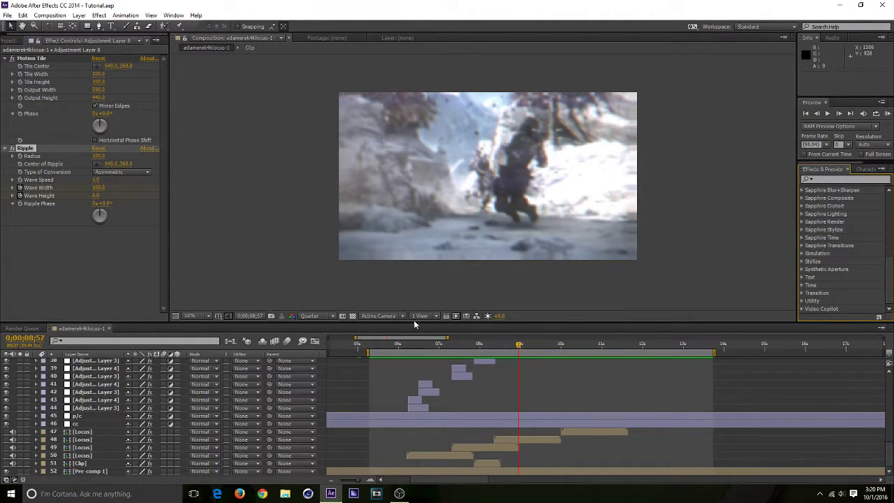
Examine the adjustment layers around 0;00;07;15, including the Twitch slide and Turbulent Displace settings
left_click_drag(406, 347, 449, 394)
left_click(449, 422)
left_click(450, 416)
left_click(460, 374)
left_click(459, 368)
scroll(500, 395, "up", 7)
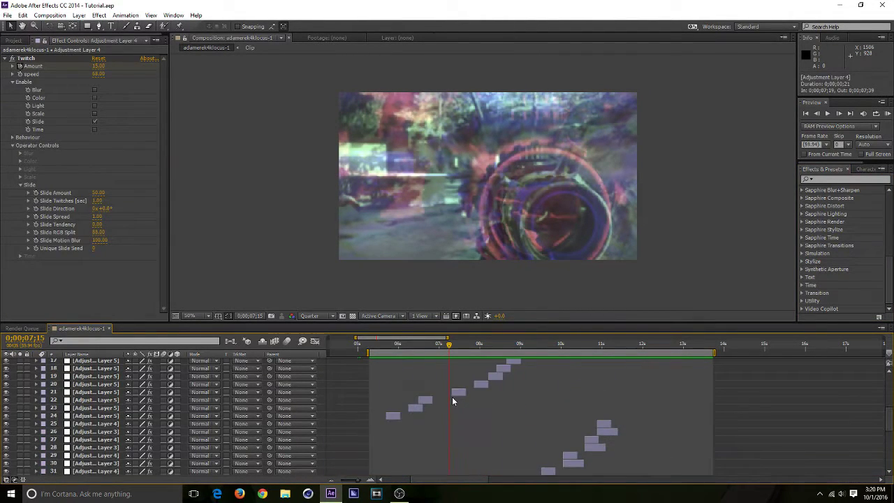
scroll(430, 398, "up", 6)
left_click(458, 449)
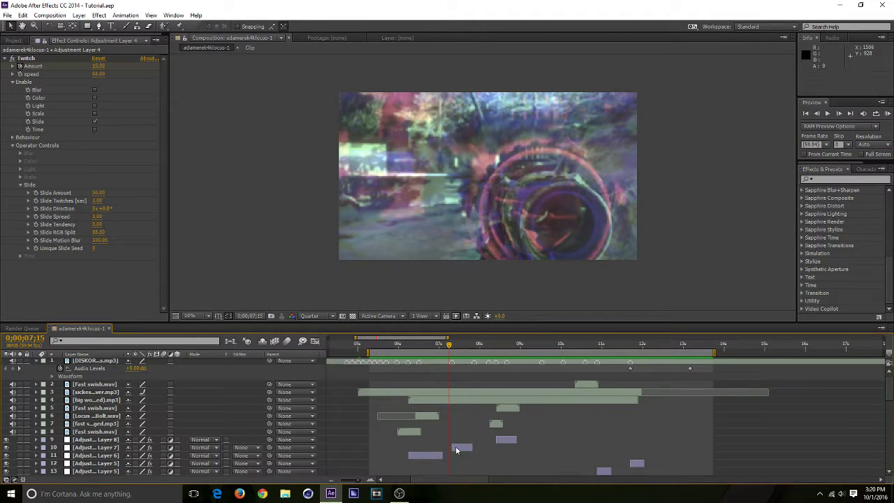
scroll(537, 443, "down", 1)
scroll(537, 444, "down", 5)
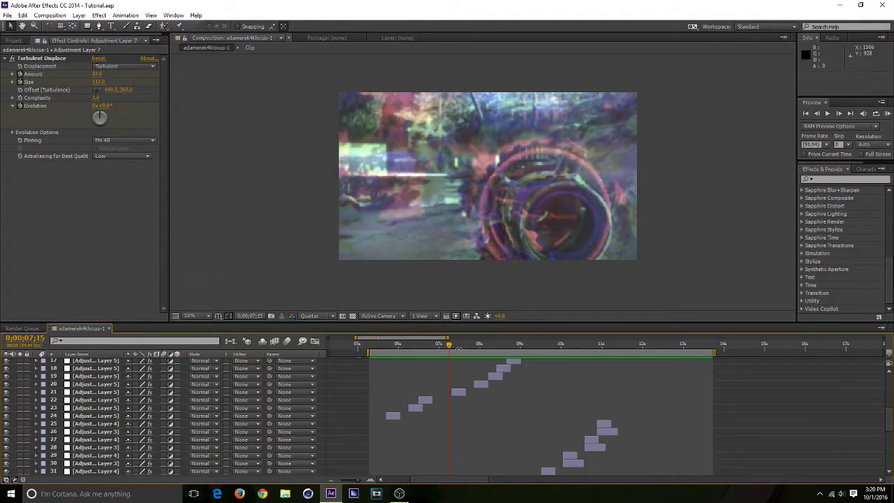
RAM-preview the whole montage and scrub back over the section around 0;00;07;15
key("KP_0")
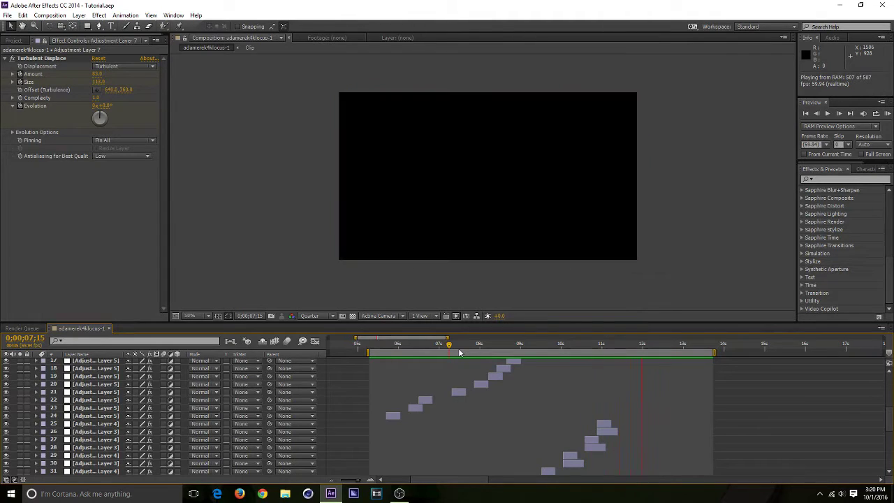
key("space")
left_click_drag(451, 345, 435, 371)
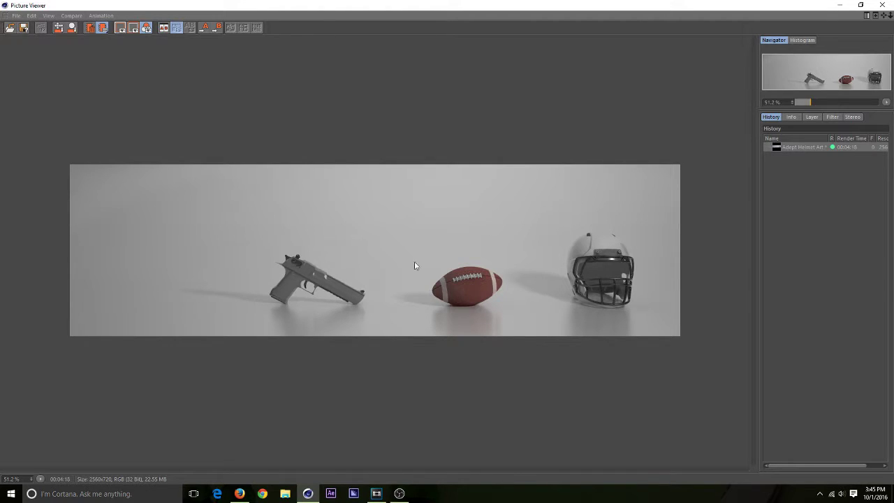
In Cinema 4D, put the render preview away and look over the Adept Helmet Art scene
left_click(841, 4)
left_click(685, 76)
scroll(353, 247, "up", 5)
scroll(363, 248, "down", 10)
left_click_drag(364, 248, 209, 146)
Open the RAID MID VRAY project from the C4D Files folder
left_click(10, 16)
left_click(22, 38)
scroll(219, 178, "down", 10)
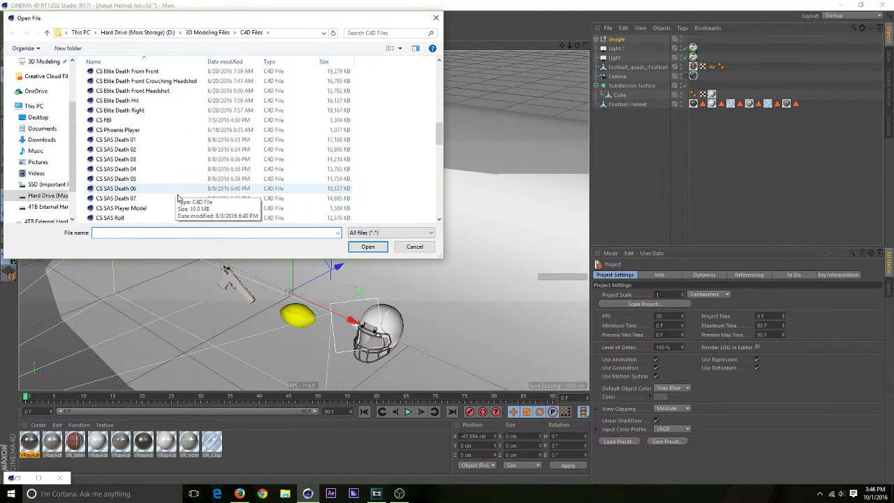
scroll(185, 173, "down", 7)
scroll(185, 173, "down", 5)
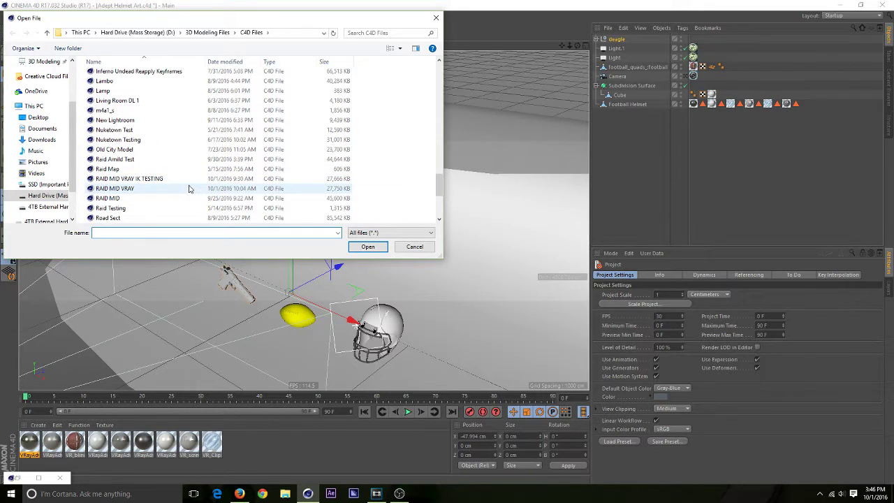
left_click(189, 188)
left_click(375, 251)
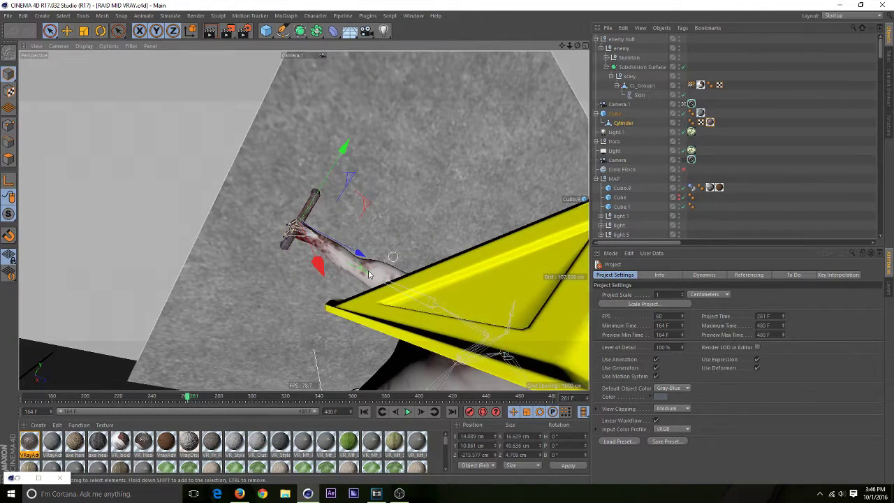
Scrub the scene's animation from frame 261 to frame 322 to check the camera and enemy movement
left_click_drag(188, 399, 289, 411)
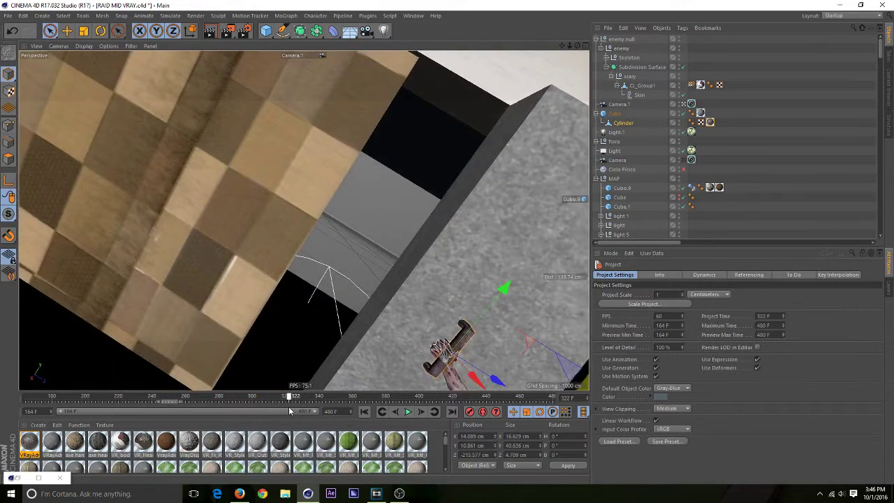